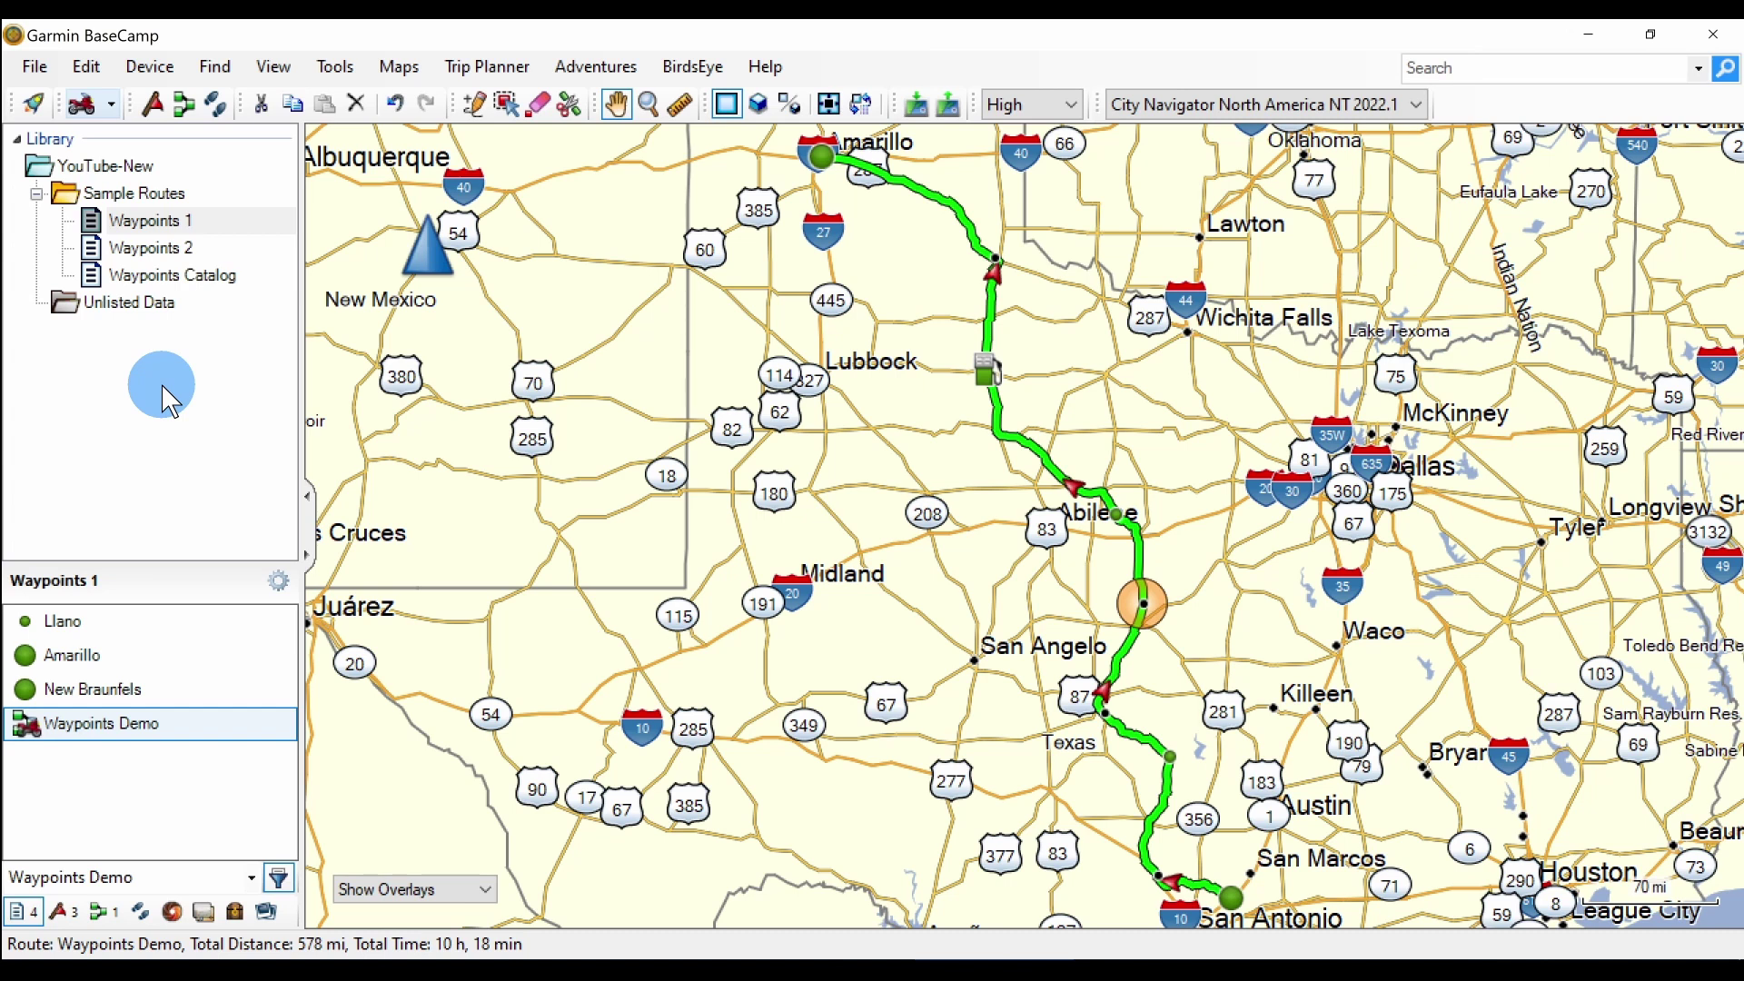
Step: Open the Waypoints Demo route's properties and examine its via points, including Us183 and 6666 Supply House
{"action": "double_click", "coordinate": [91, 723]}
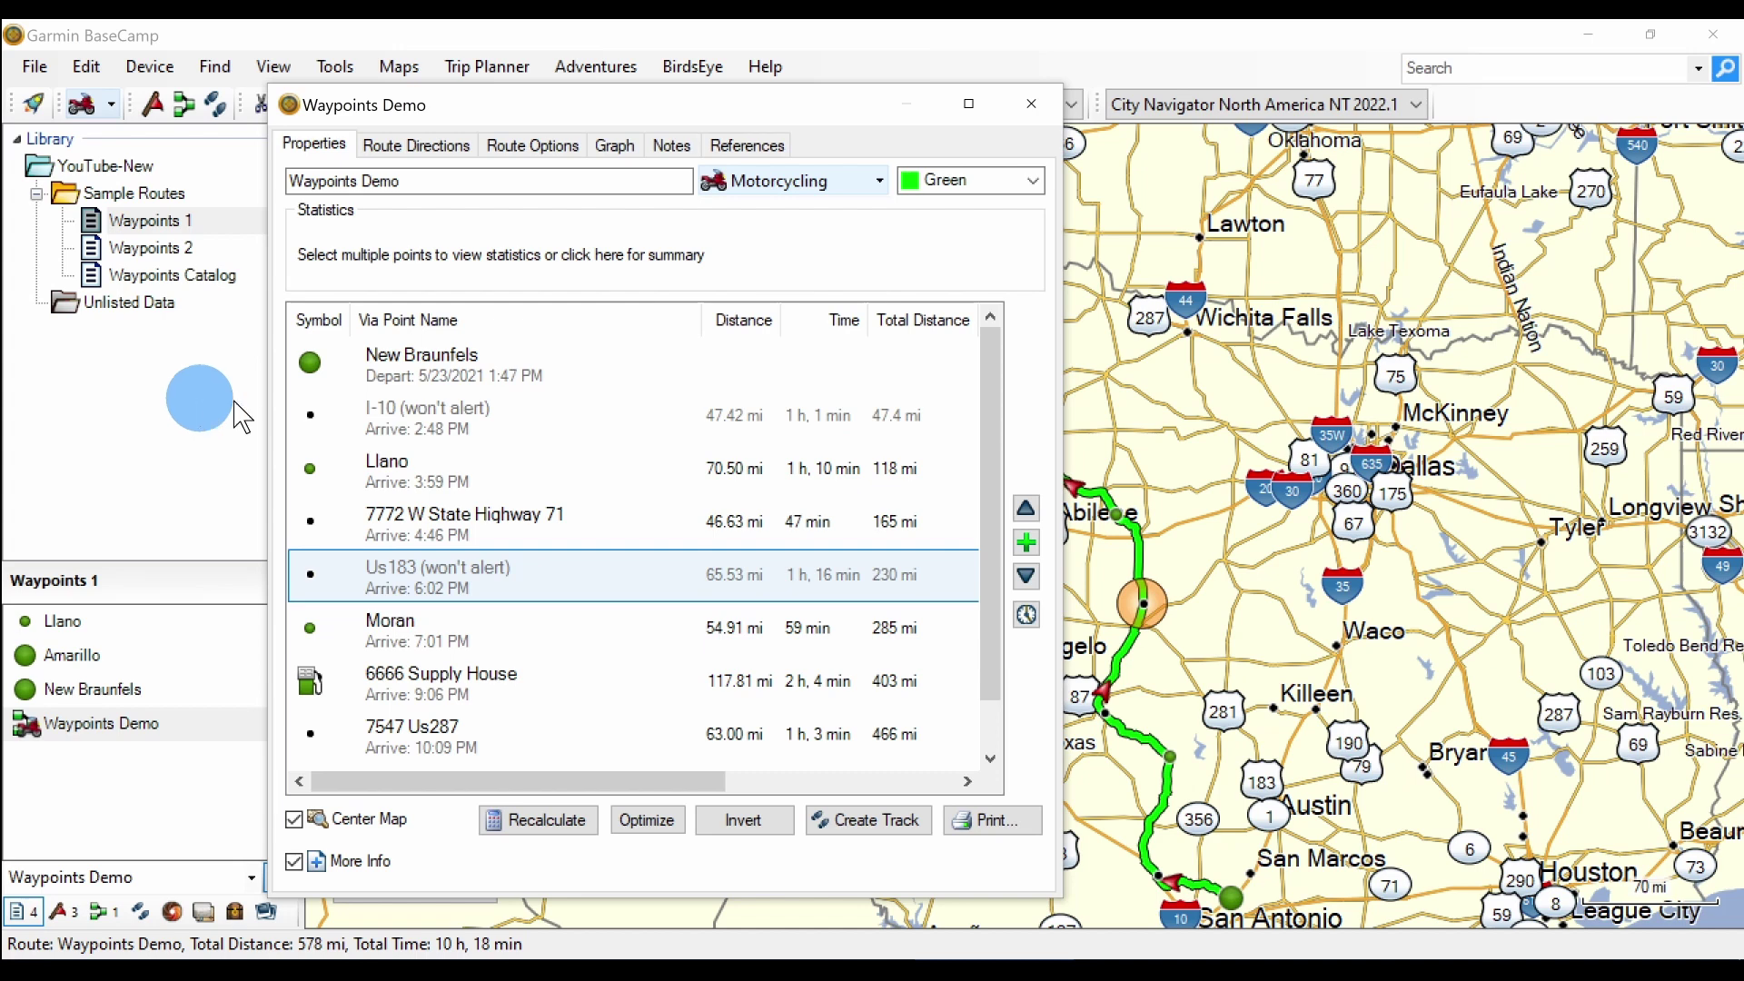
{"action": "scroll", "coordinate": [524, 367], "scroll_direction": "down", "scroll_amount": 1}
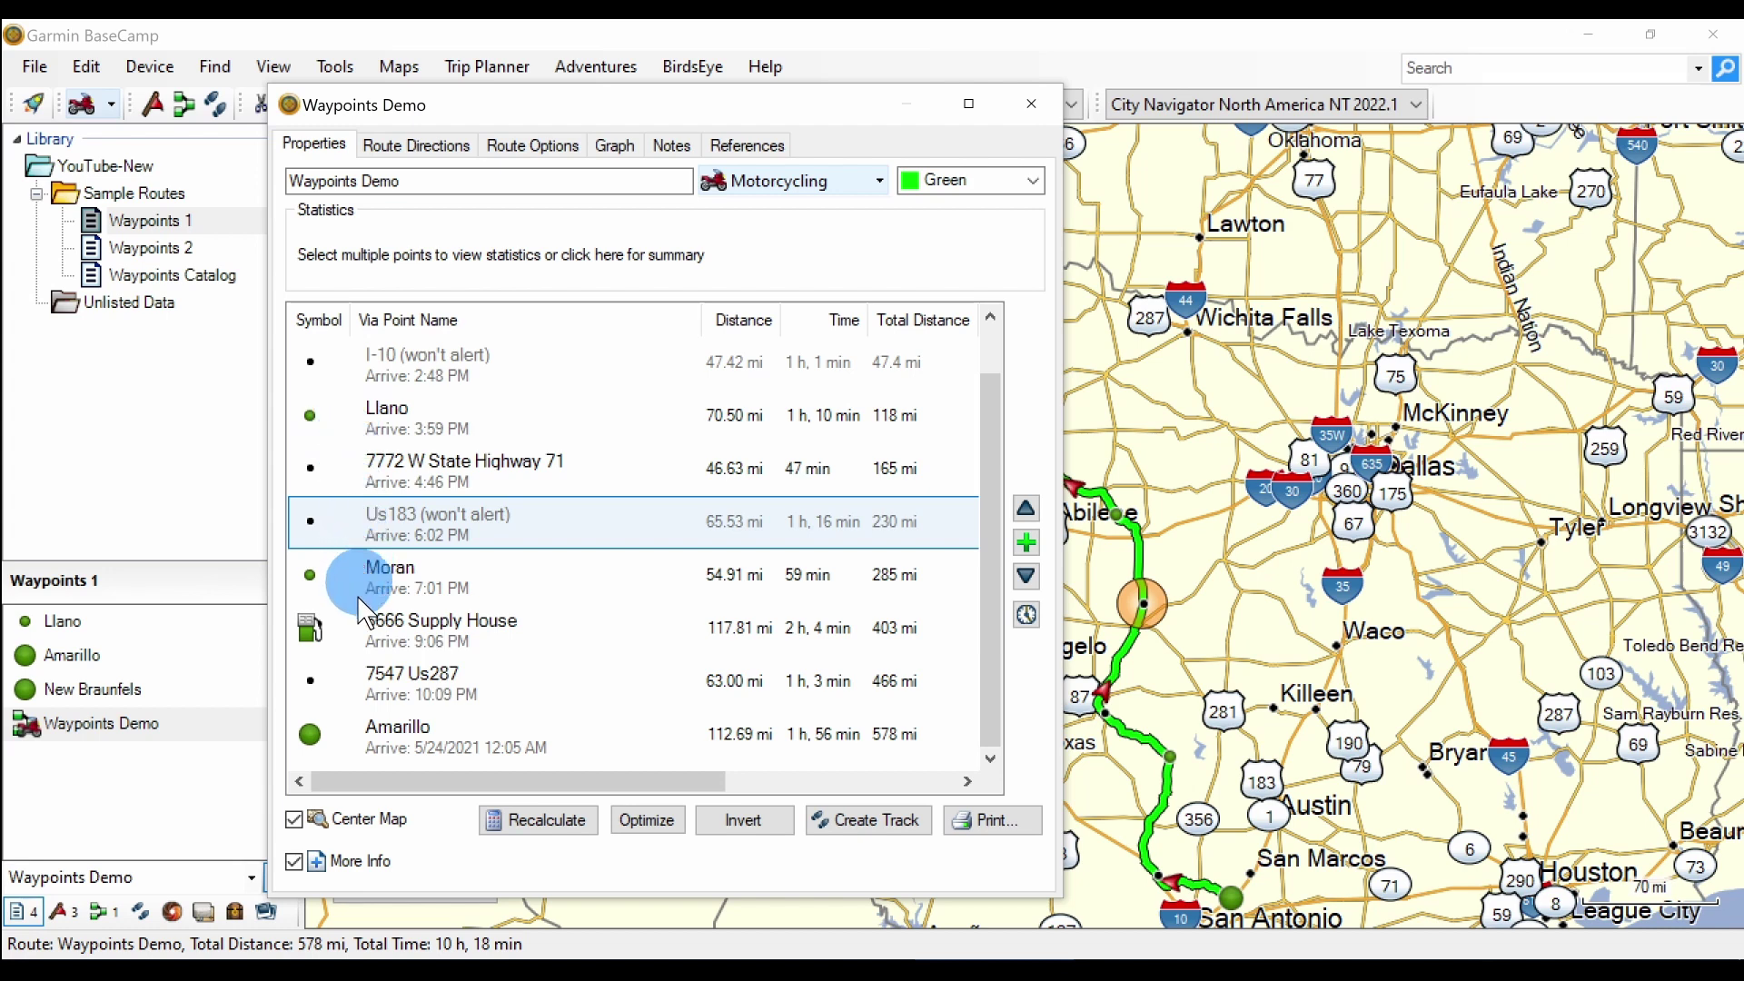
{"action": "left_click", "coordinate": [367, 629]}
{"action": "left_click", "coordinate": [437, 519]}
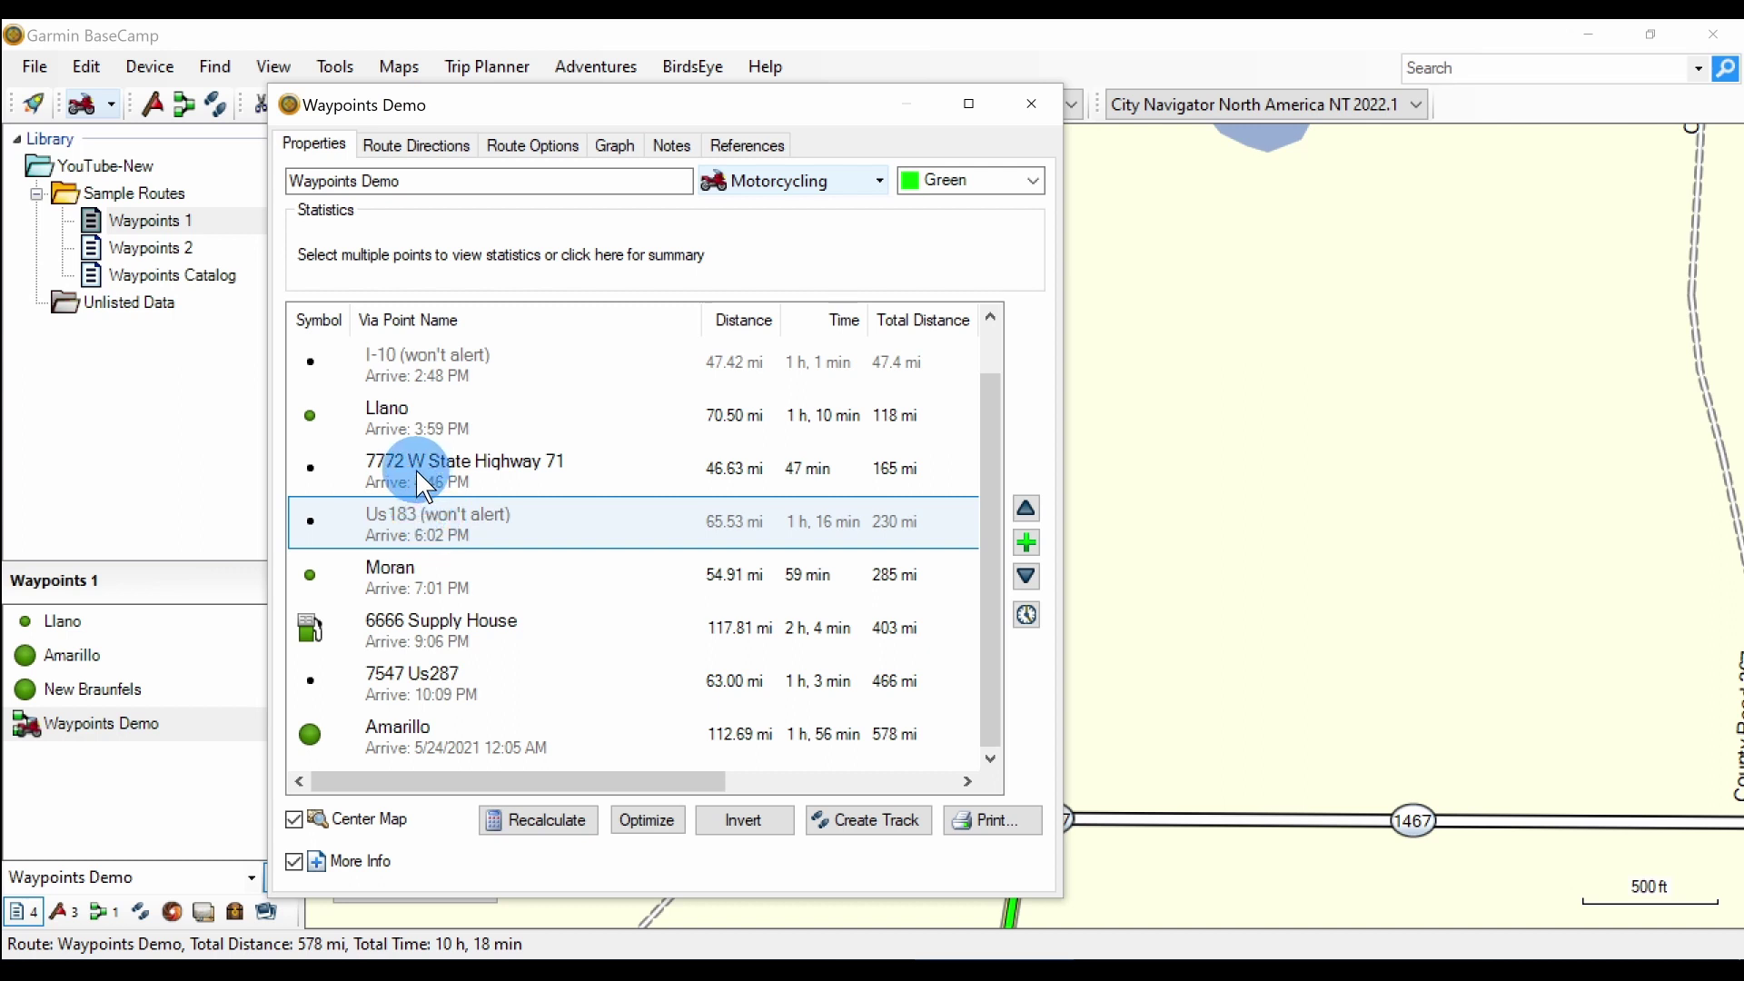
{"action": "left_click", "coordinate": [319, 631]}
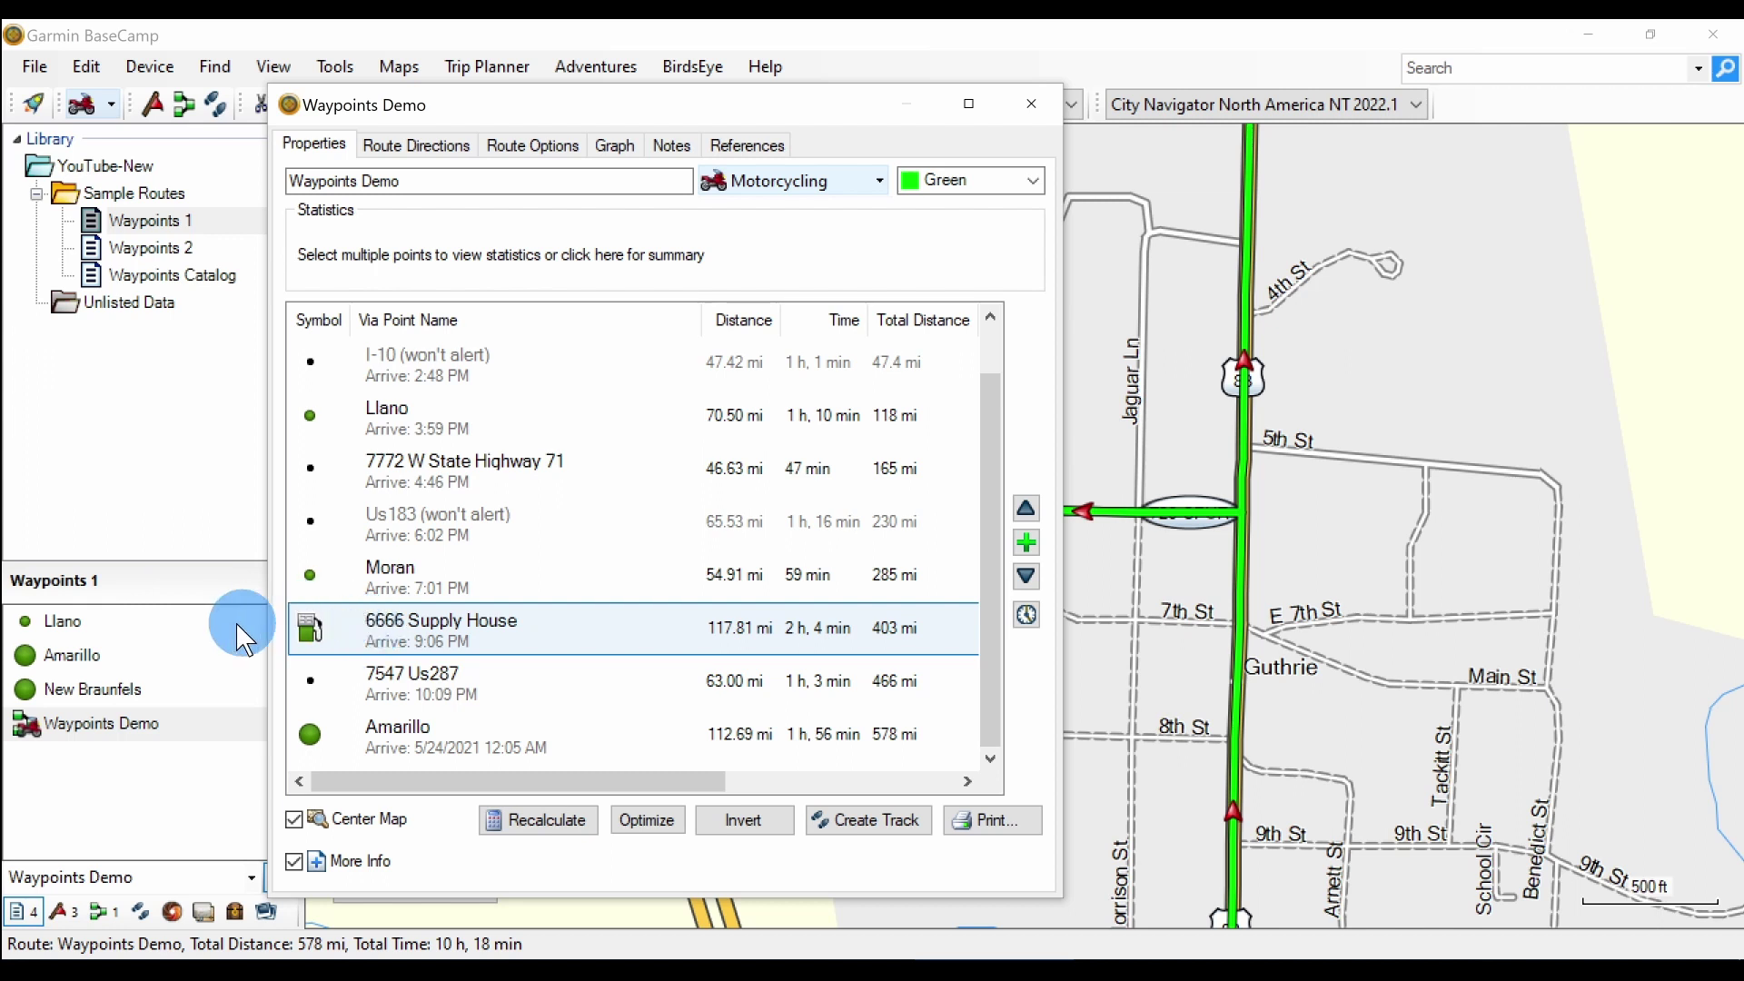
{"action": "left_click_drag", "start_coordinate": [155, 680], "coordinate": [473, 541]}
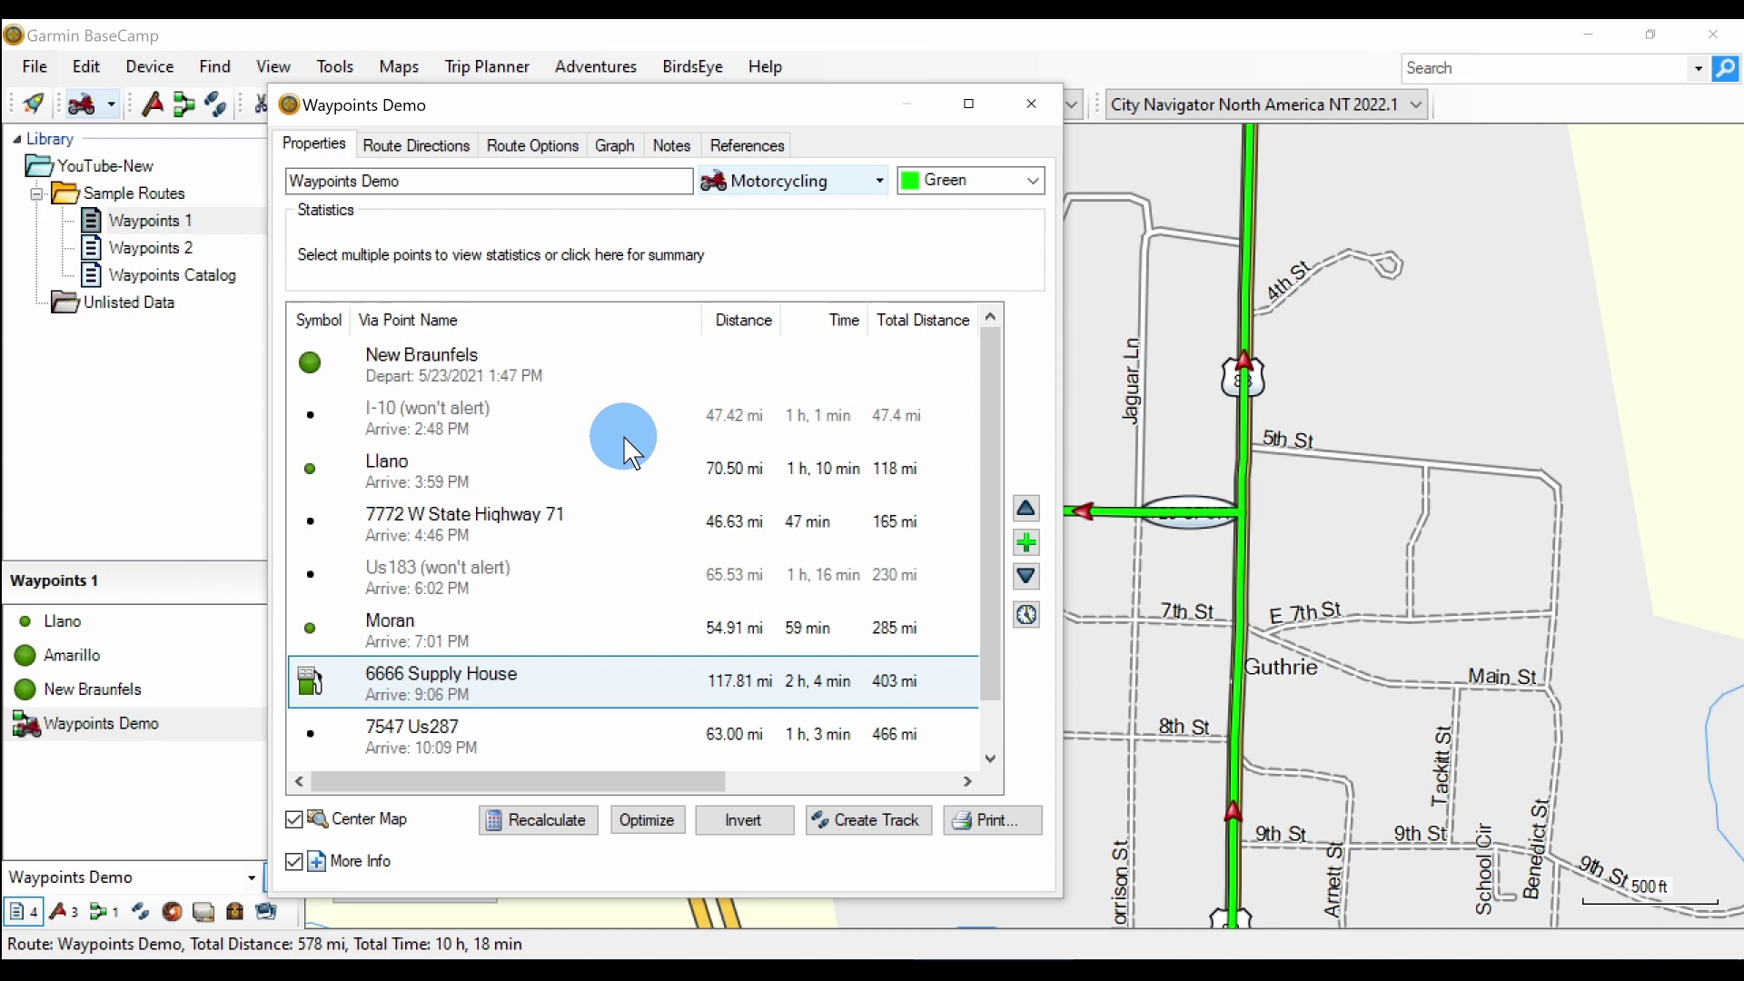
Step: Make the Us183 via point alert on arrival, and switch it back to a non-alerting shaping point
{"action": "left_click", "coordinate": [456, 576]}
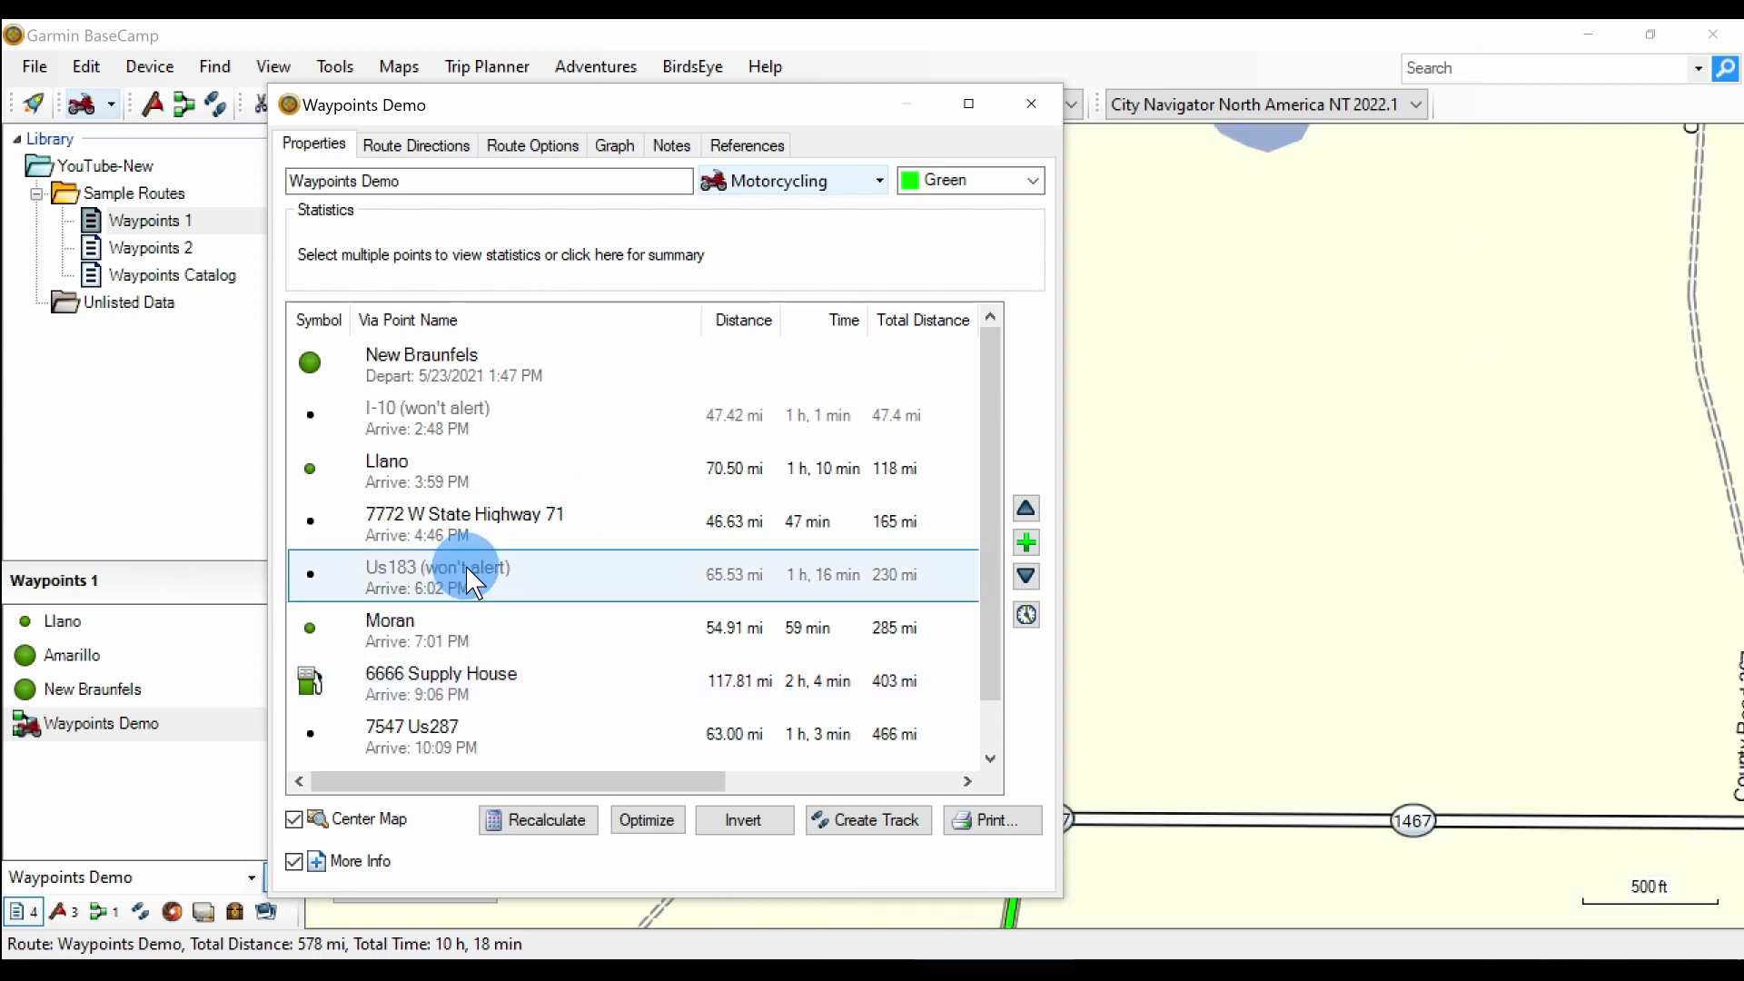
{"action": "right_click", "coordinate": [468, 582]}
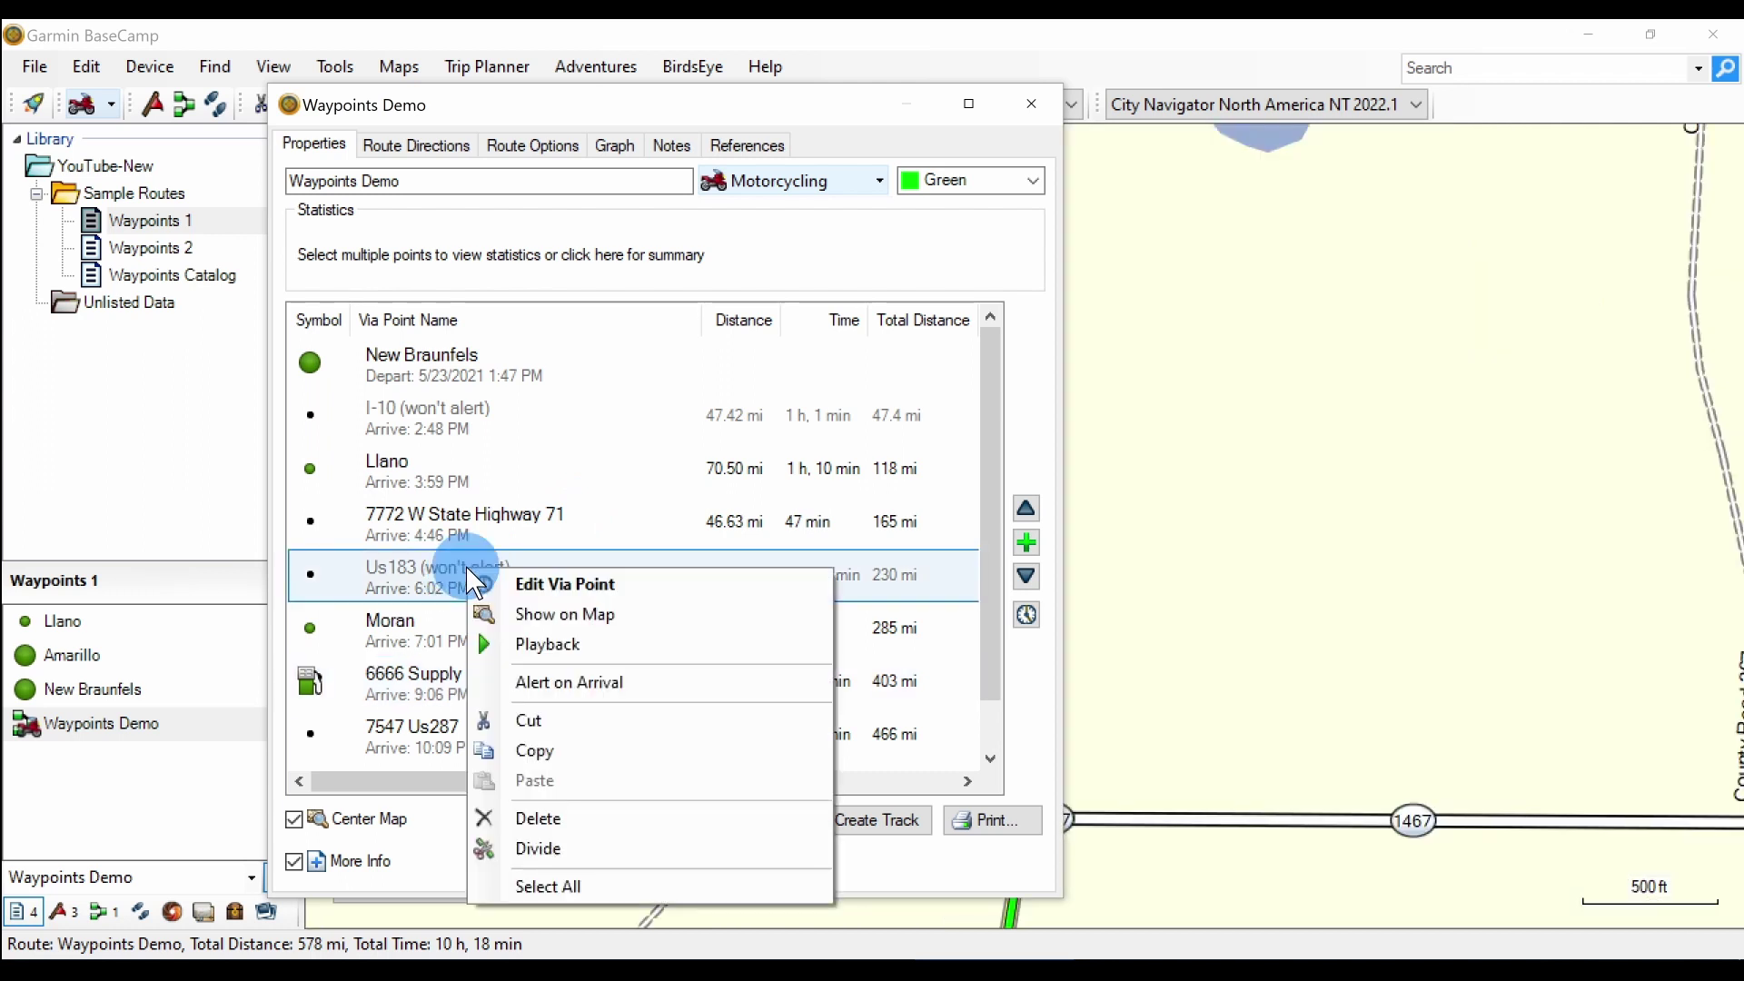
{"action": "left_click", "coordinate": [598, 682]}
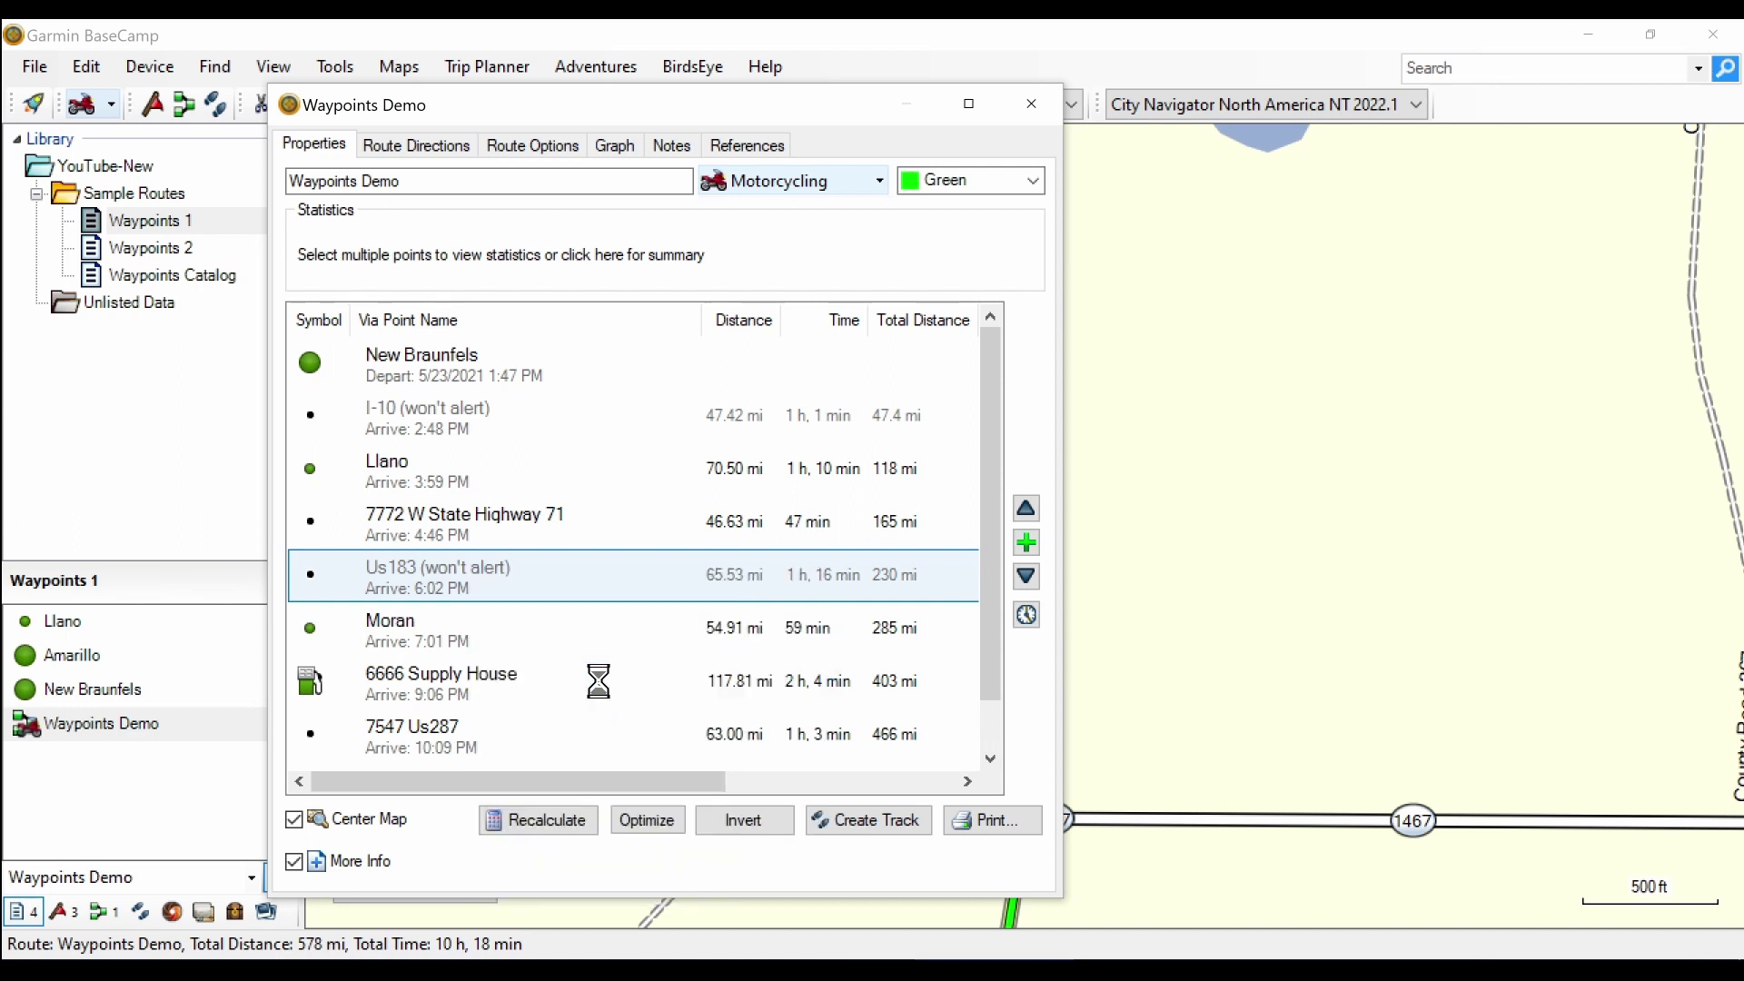
{"action": "right_click", "coordinate": [465, 578]}
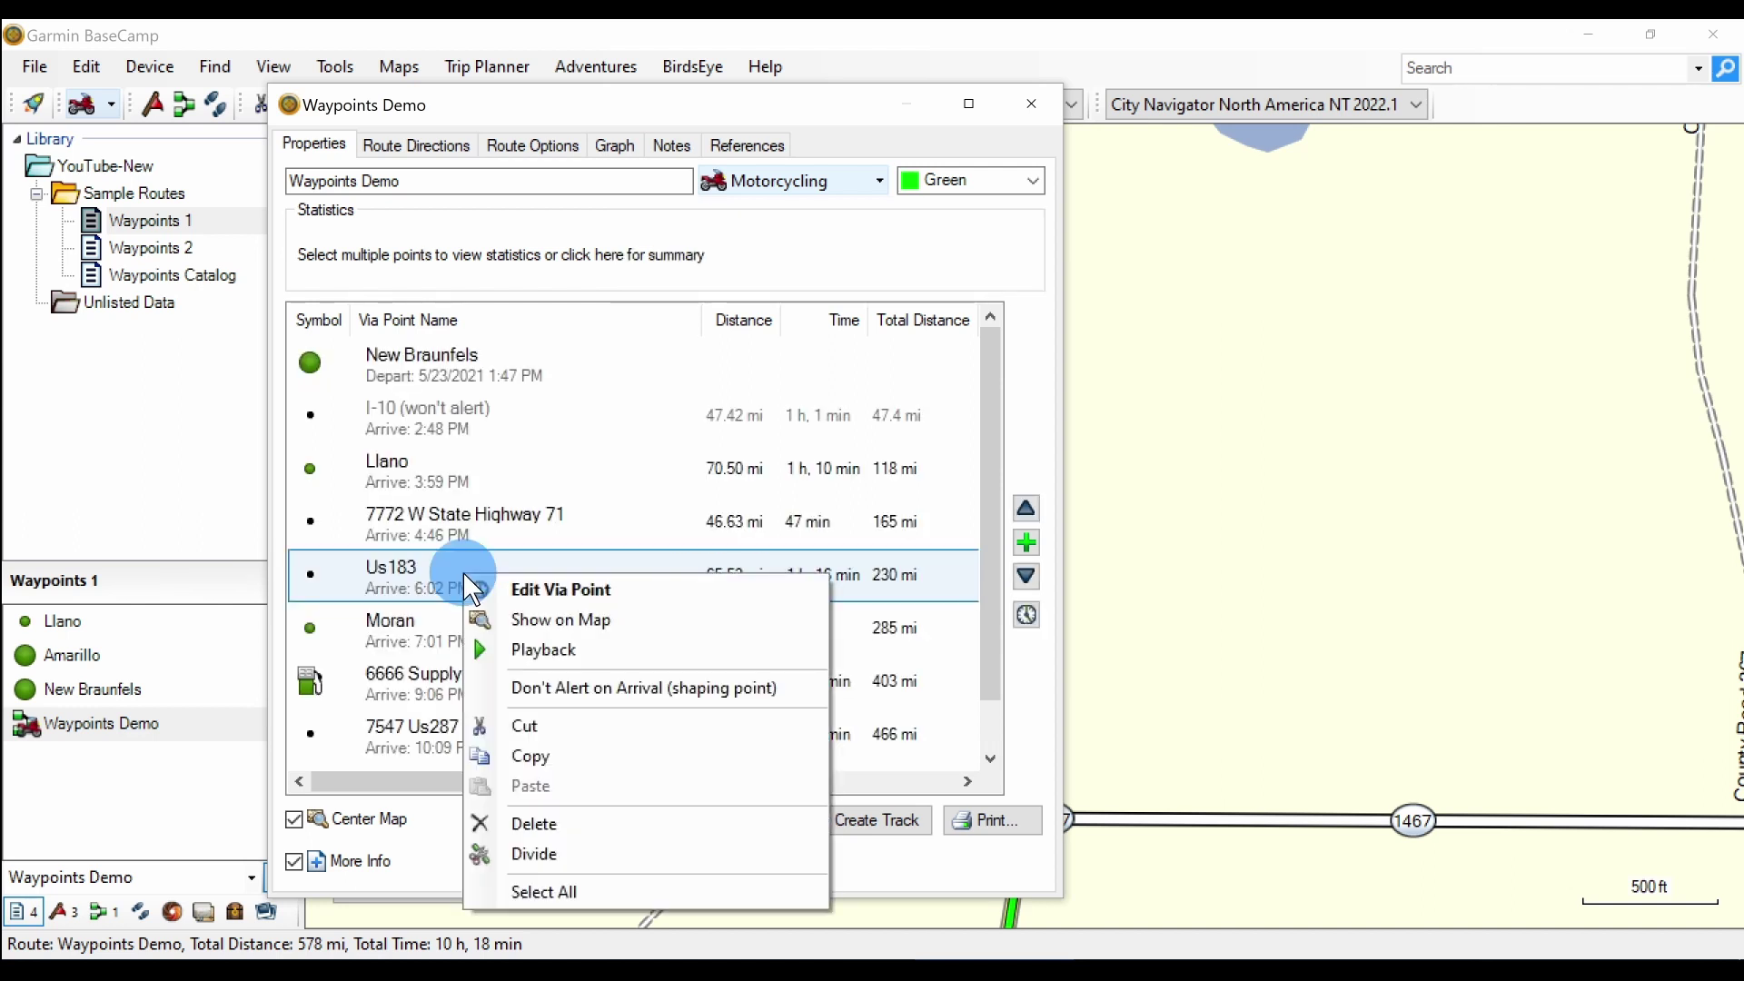
{"action": "left_click", "coordinate": [599, 694]}
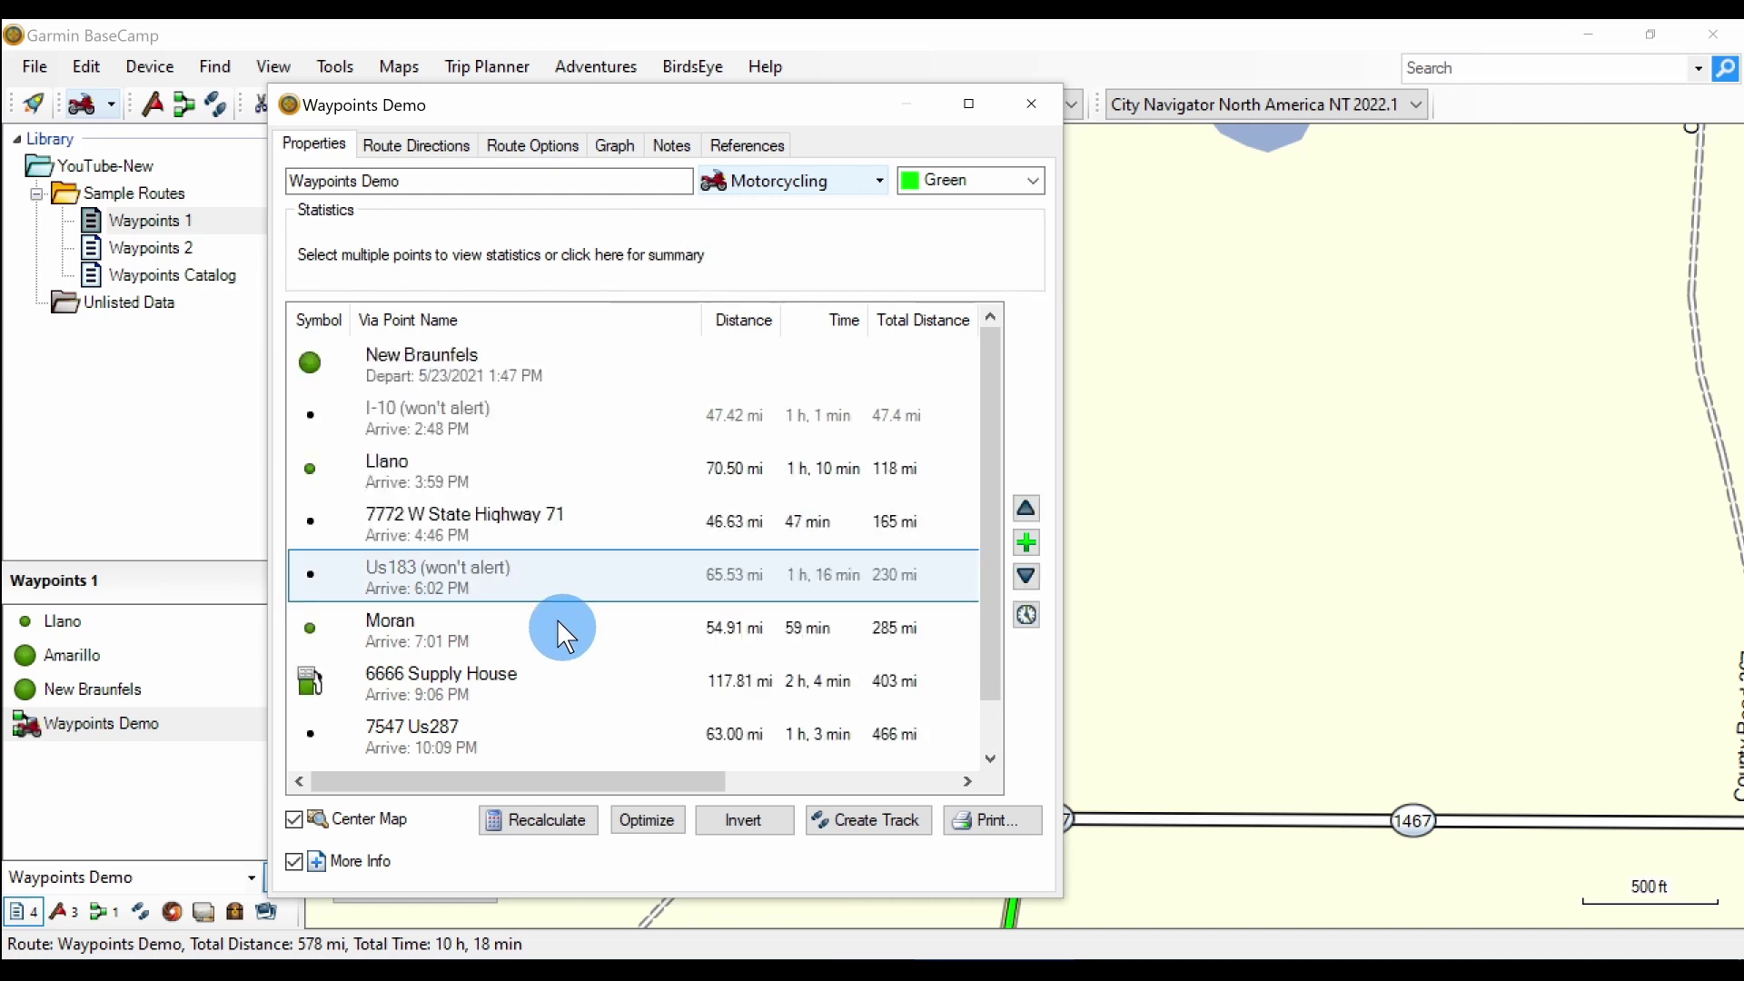
Step: Examine the route's New Braunfels start point and check which alert options the Amarillo end point offers
{"action": "left_click", "coordinate": [395, 355]}
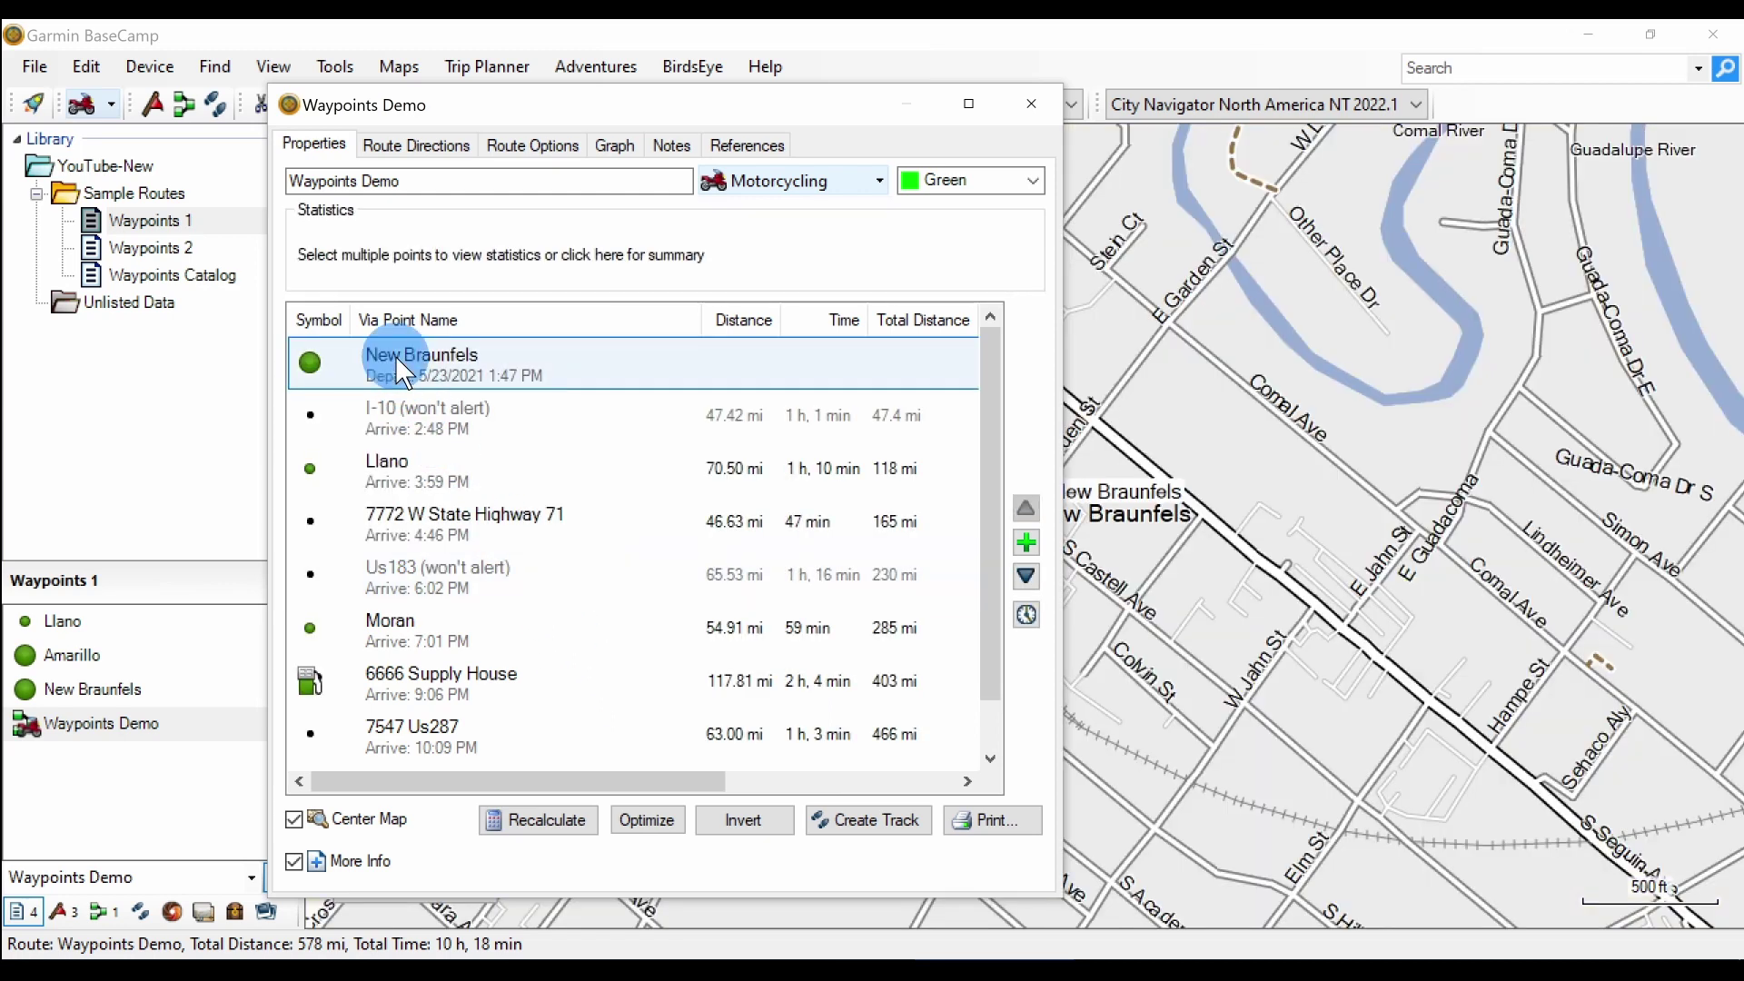
{"action": "scroll", "coordinate": [504, 648], "scroll_direction": "down", "scroll_amount": 1}
{"action": "left_click", "coordinate": [414, 734]}
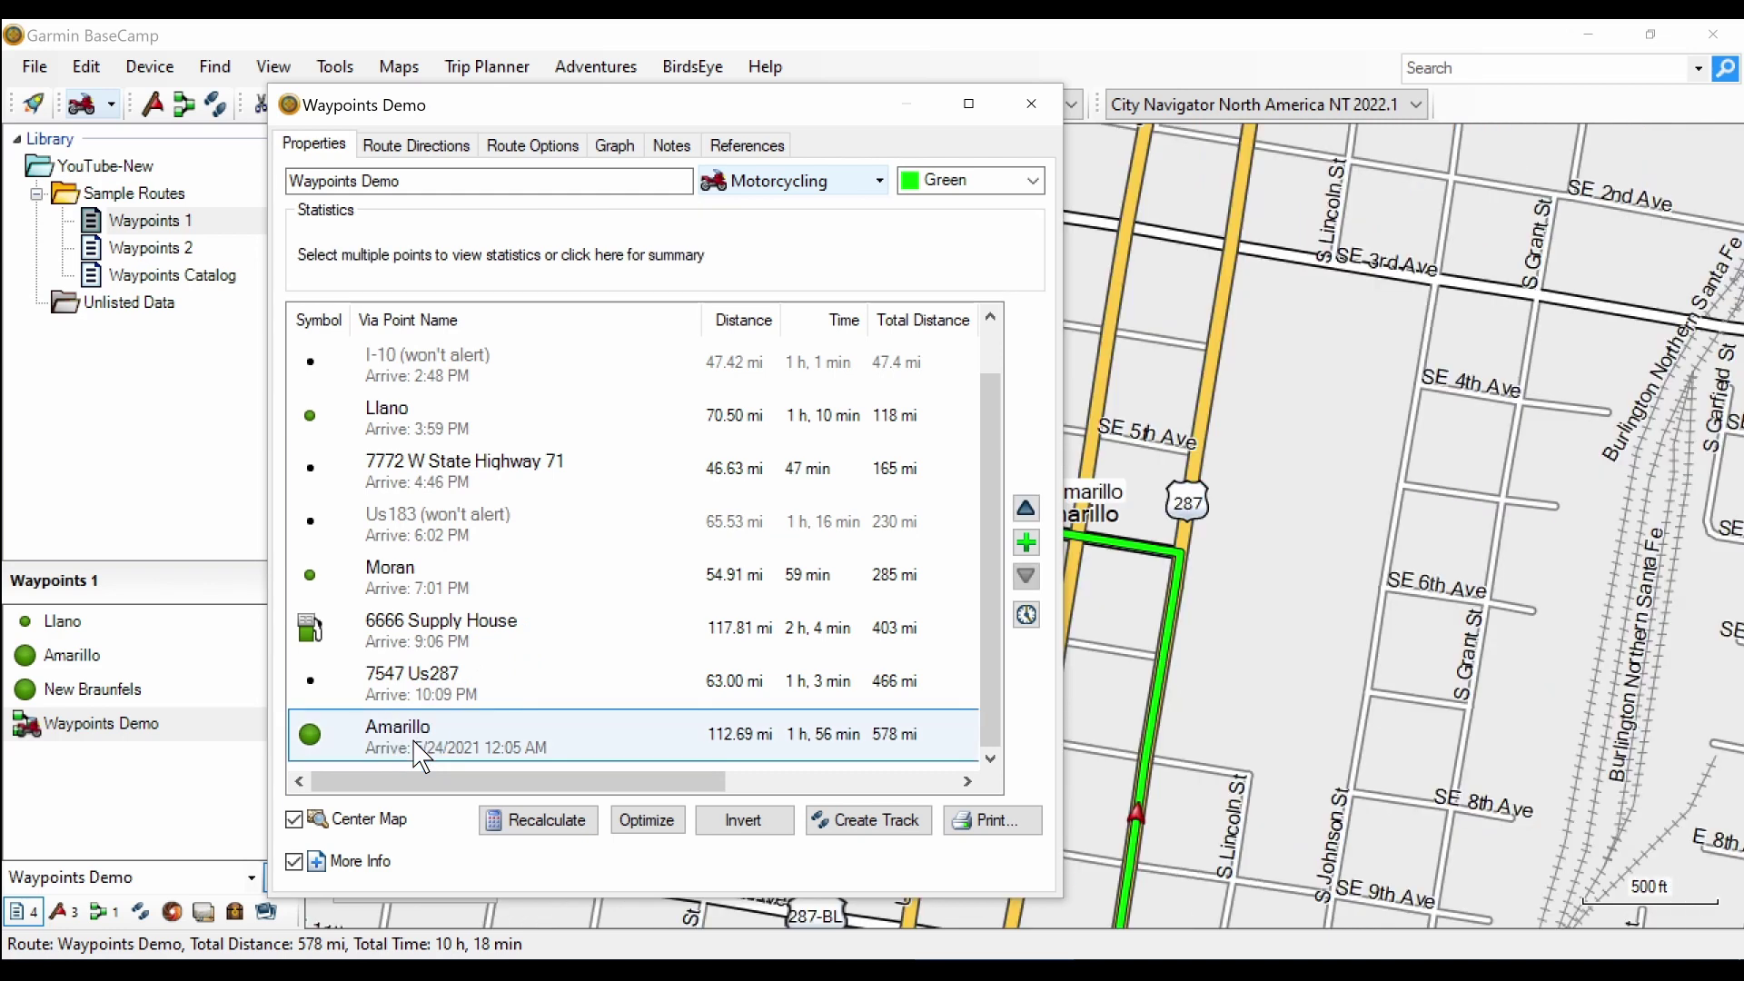
{"action": "right_click", "coordinate": [412, 739]}
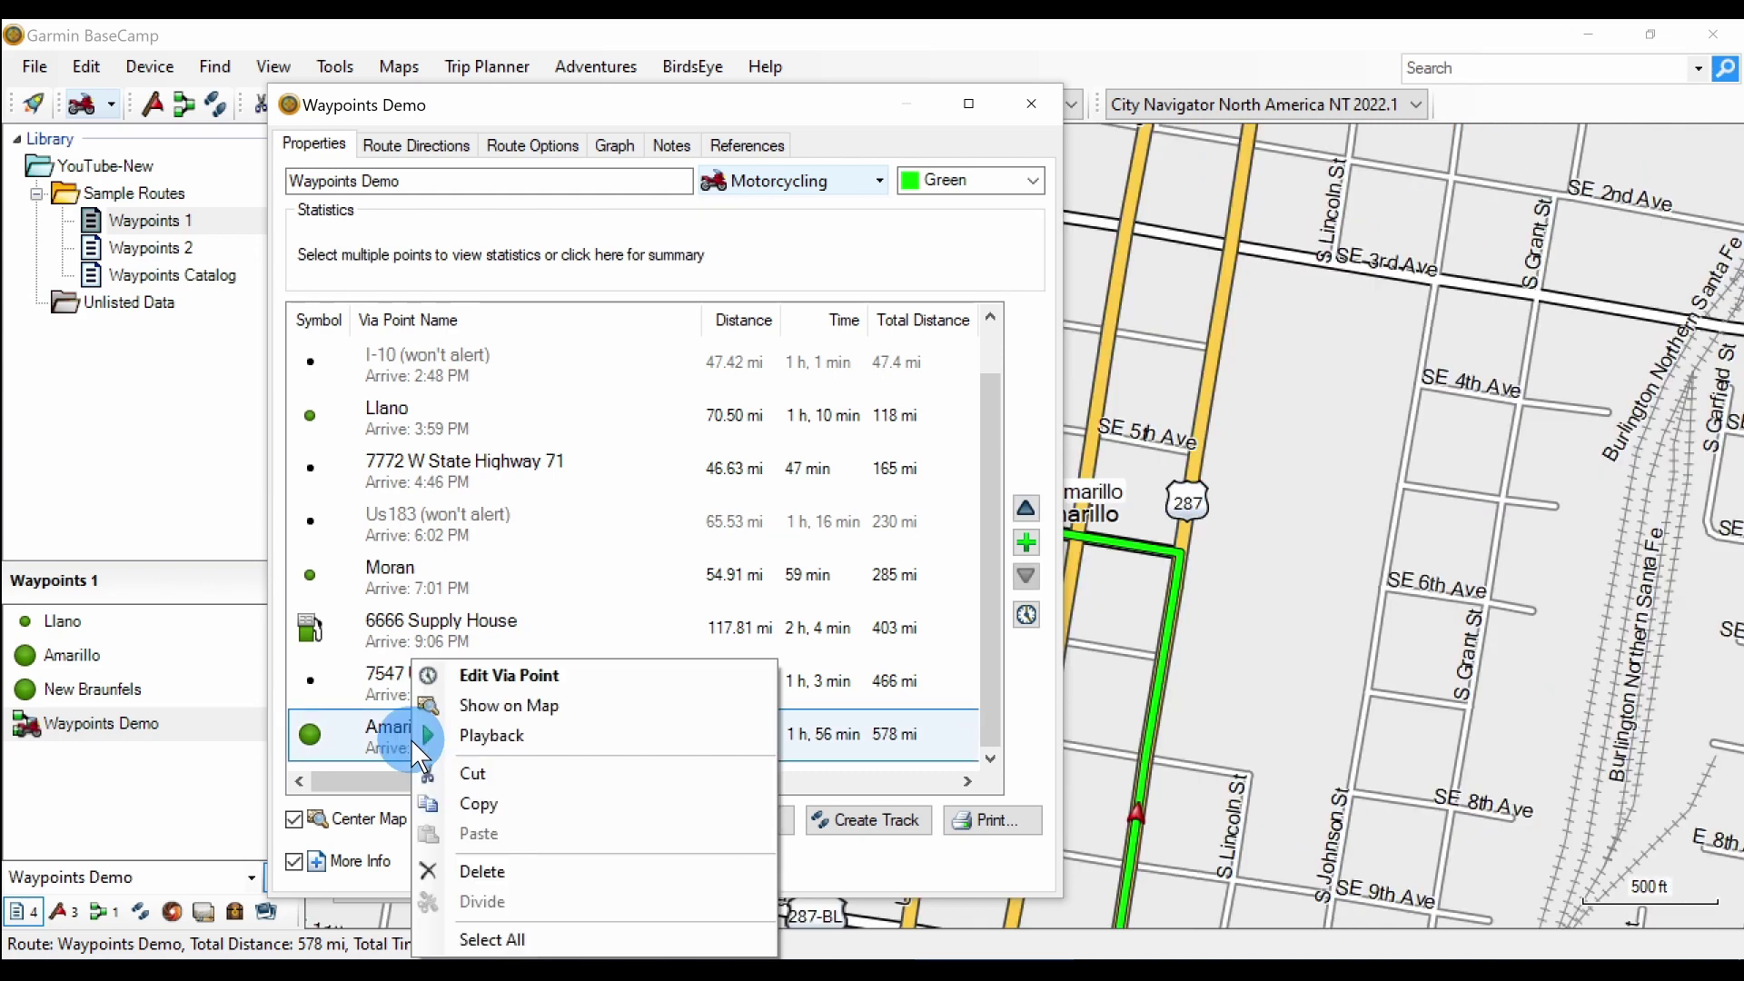
{"action": "left_click", "coordinate": [369, 726]}
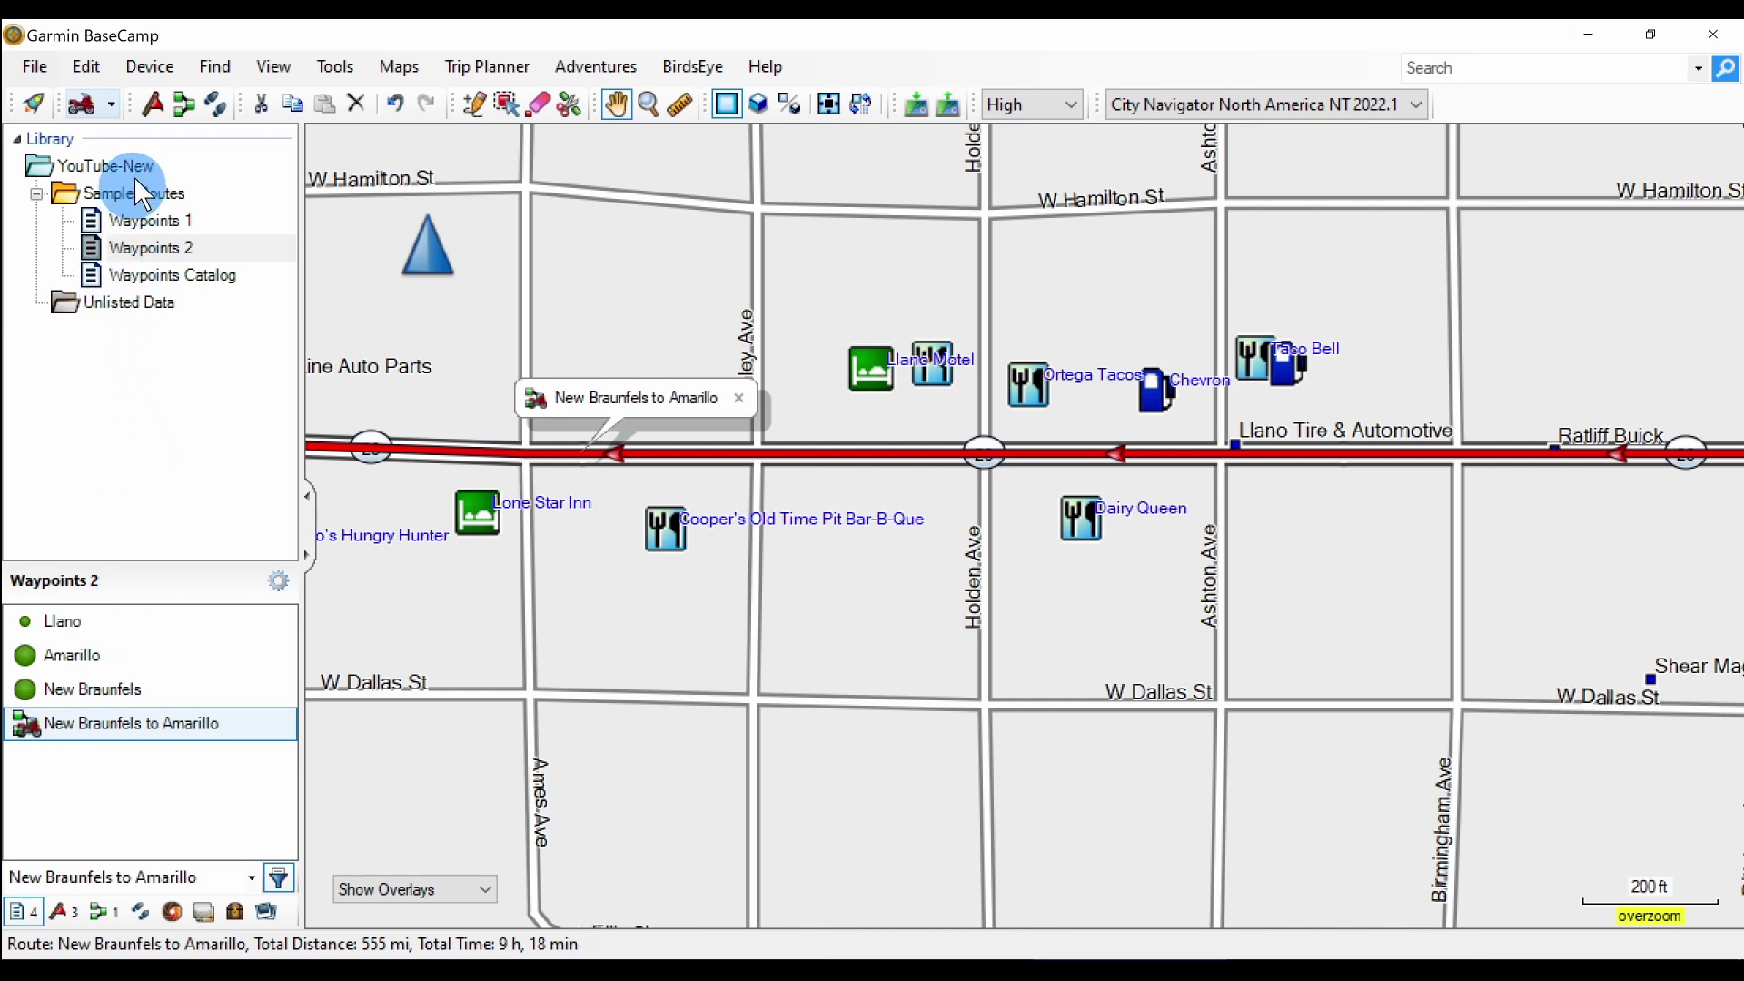
Step: Use the New Waypoint tool to add waypoints on Ashton Ave south of W Hamilton St and at Dairy Queen
{"action": "left_click", "coordinate": [151, 106]}
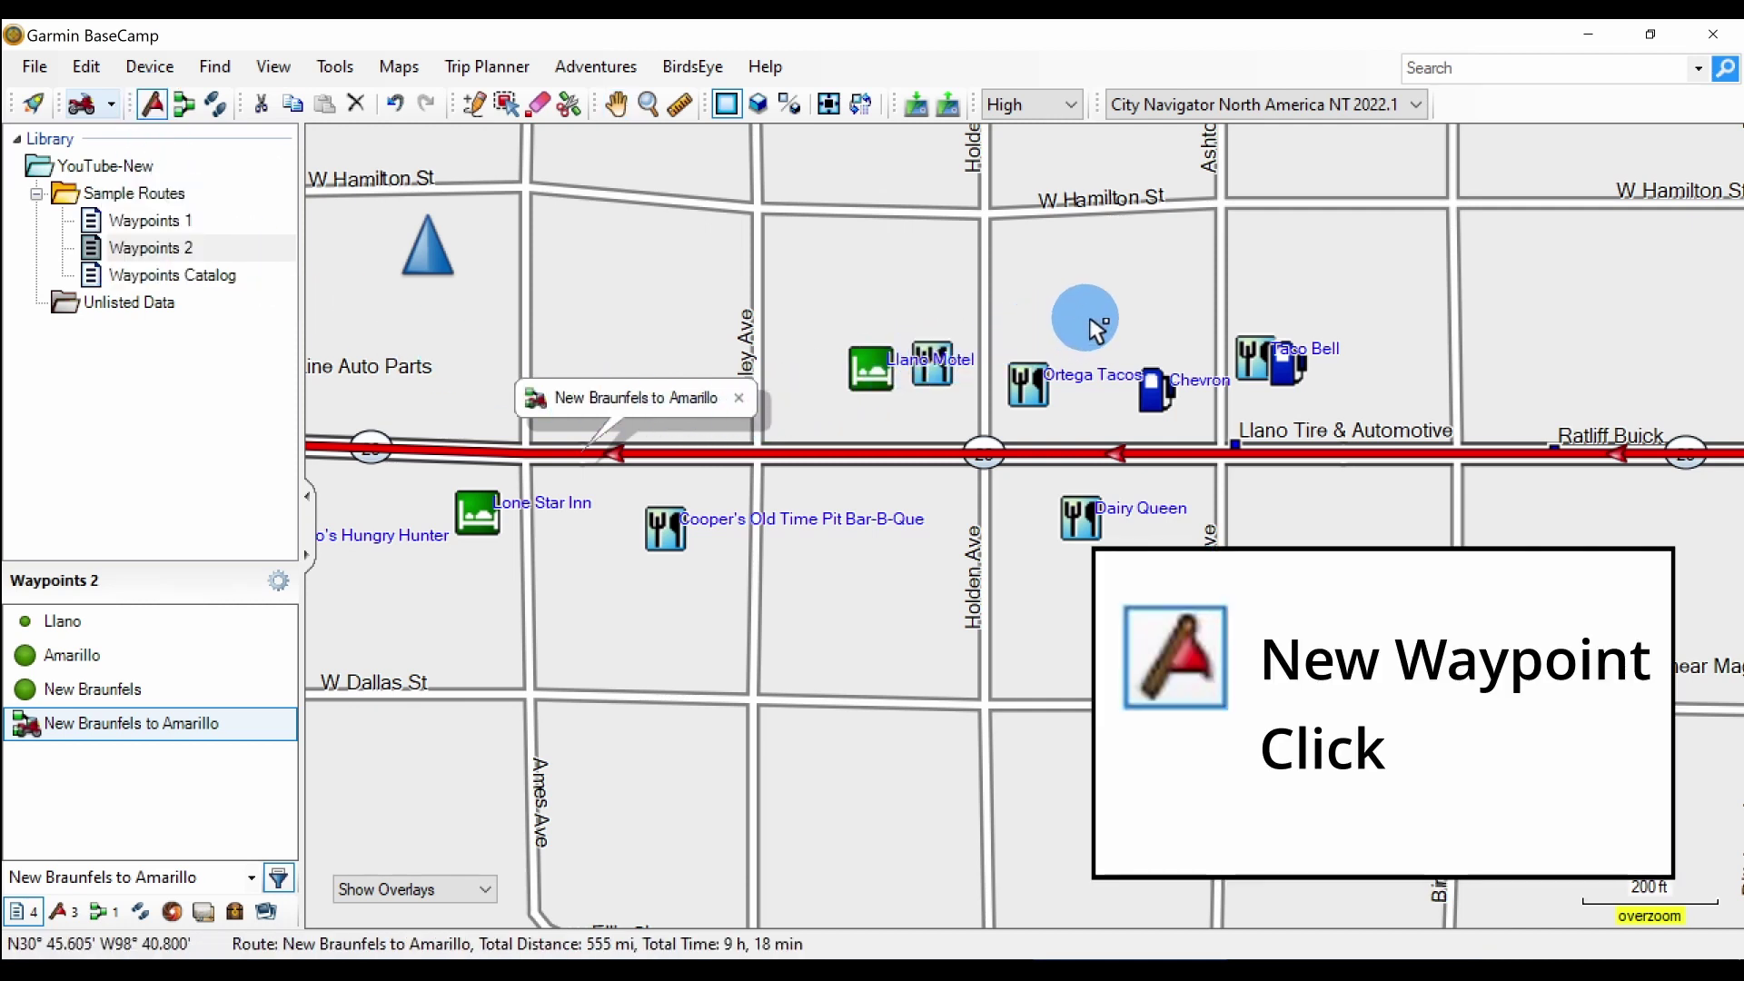
{"action": "left_click", "coordinate": [1233, 303]}
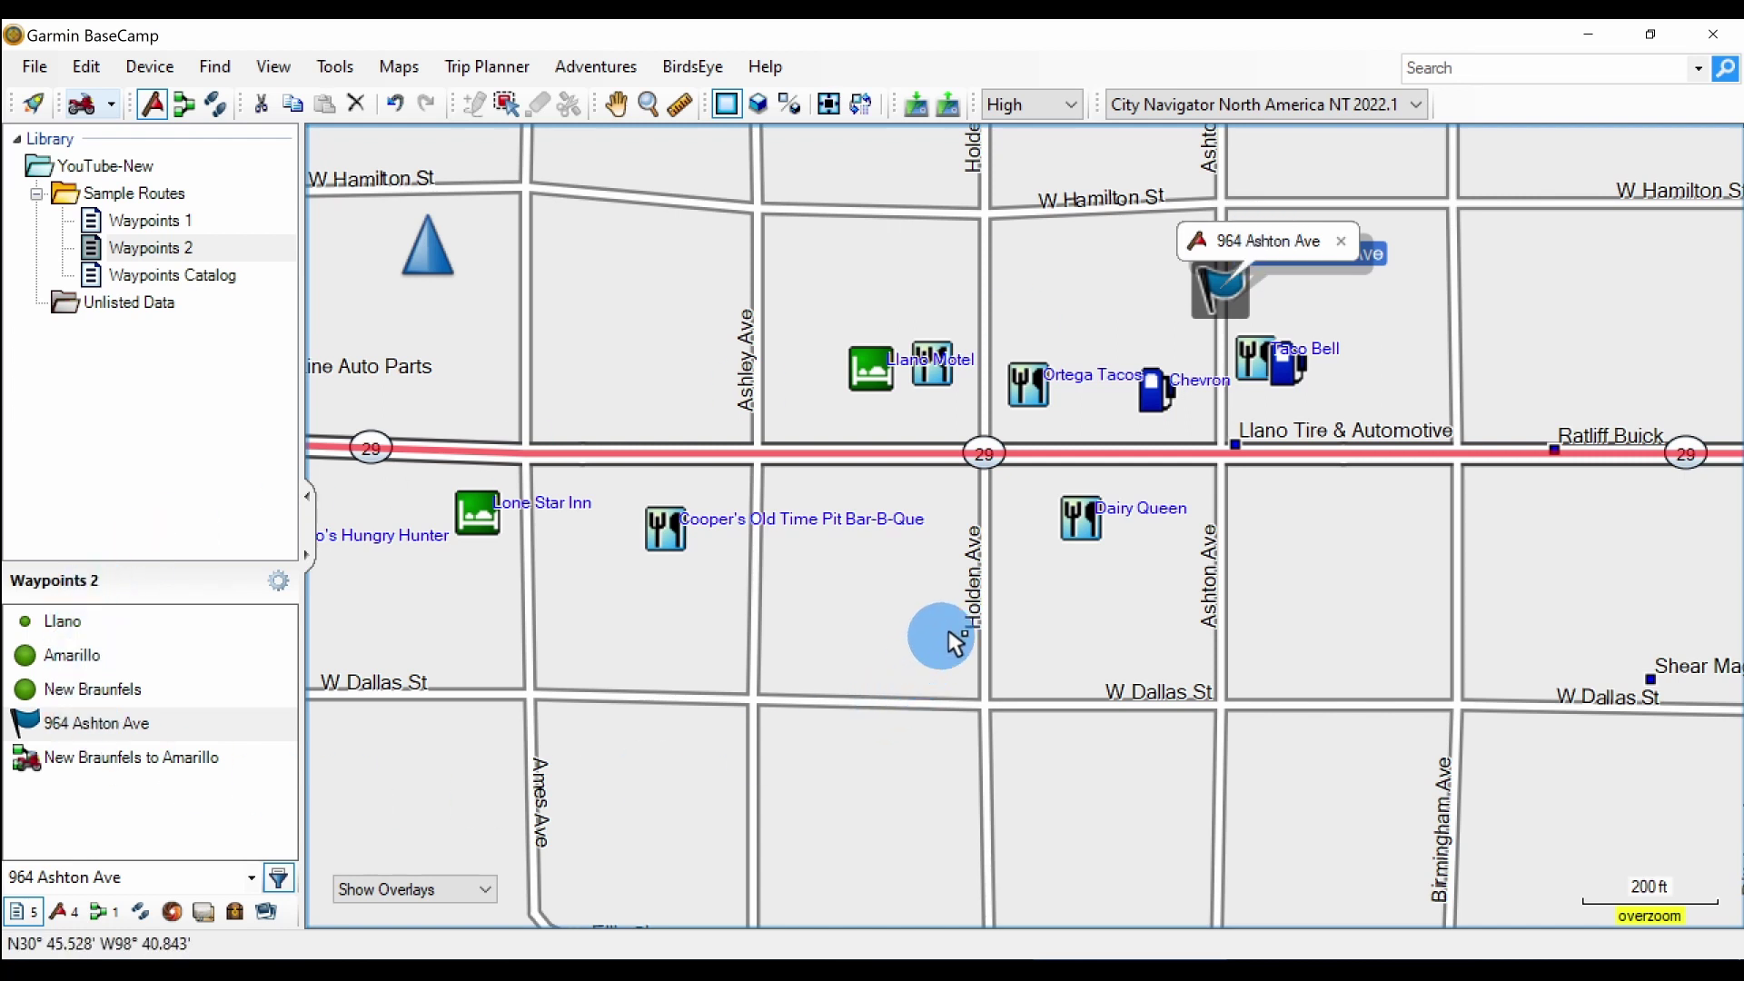
{"action": "left_click", "coordinate": [1093, 523]}
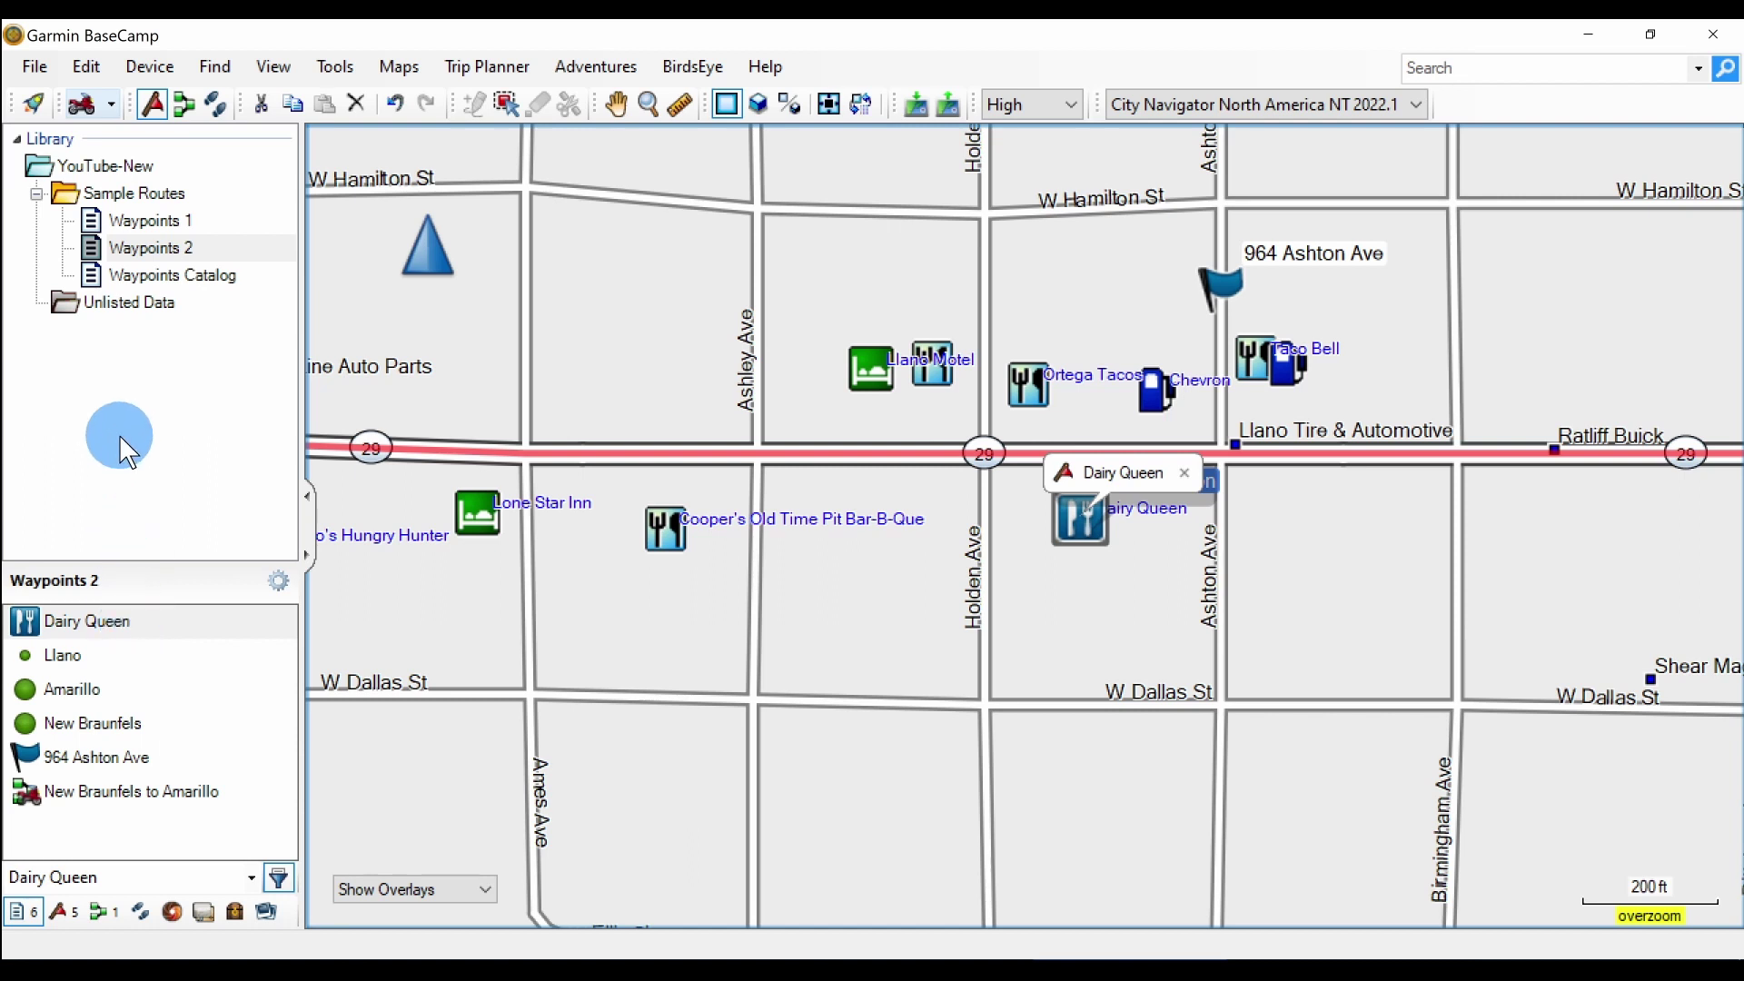
{"action": "left_click", "coordinate": [620, 104]}
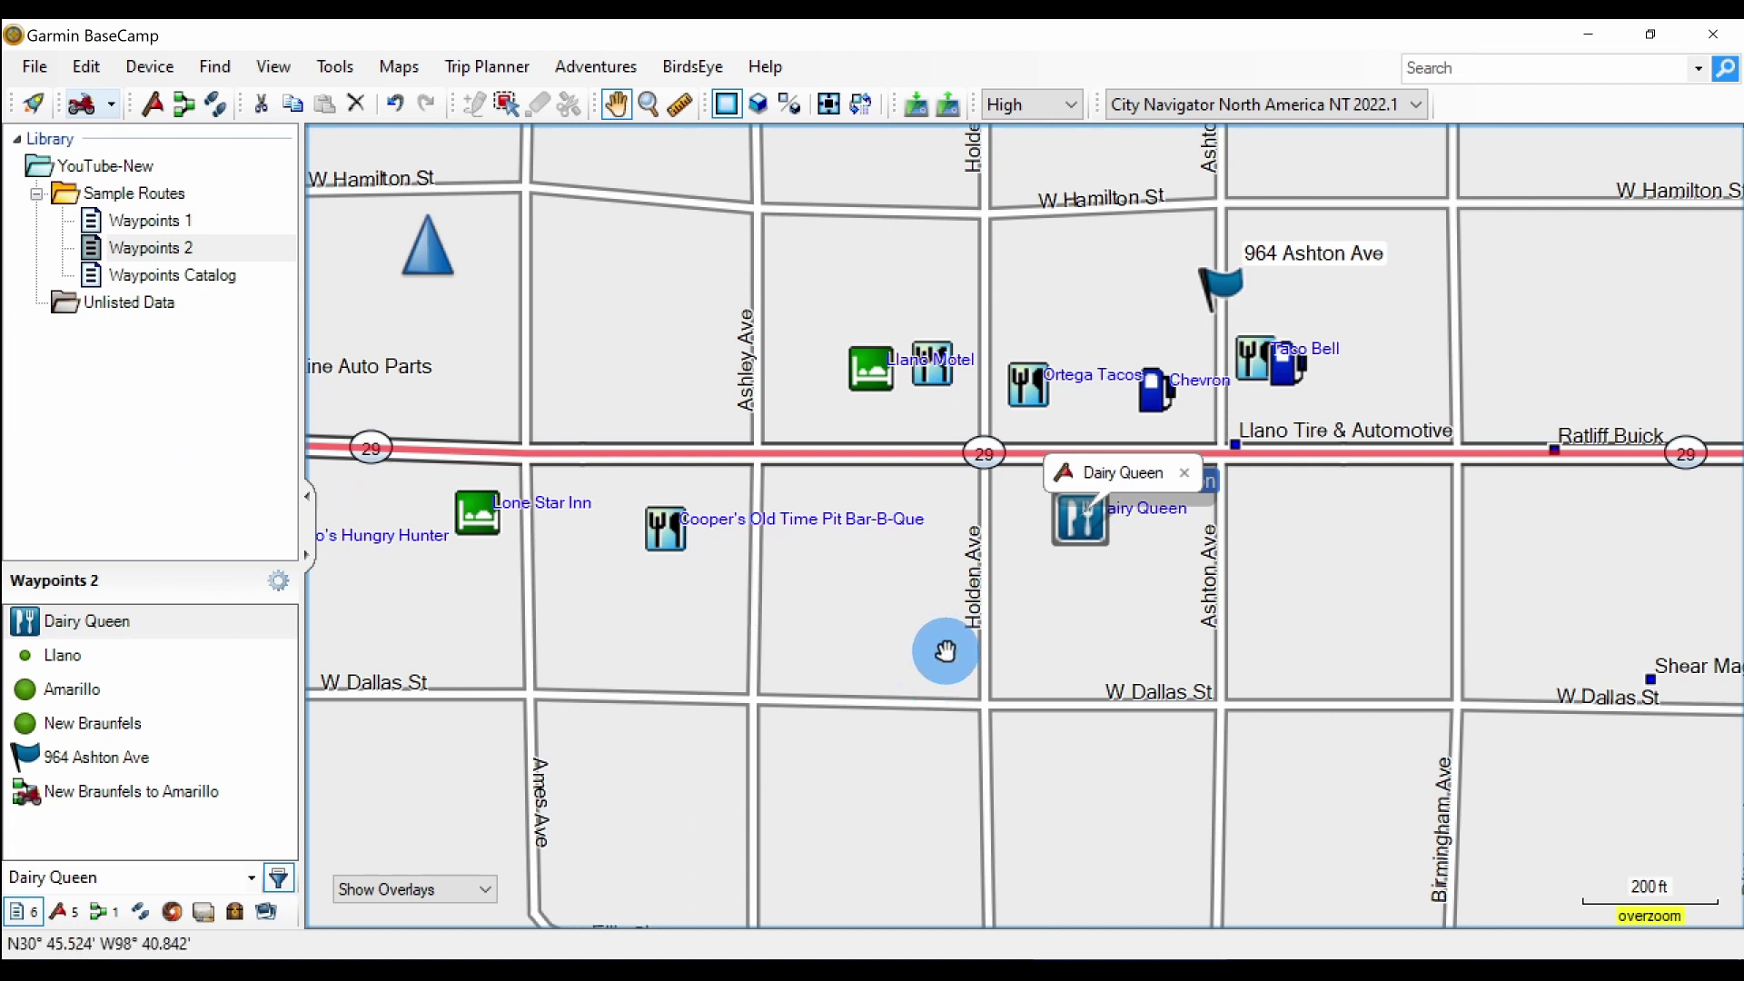
Step: Create new waypoints directly from the map on Birmingham Ave and at the Chevron gas station
{"action": "right_click", "coordinate": [1455, 312]}
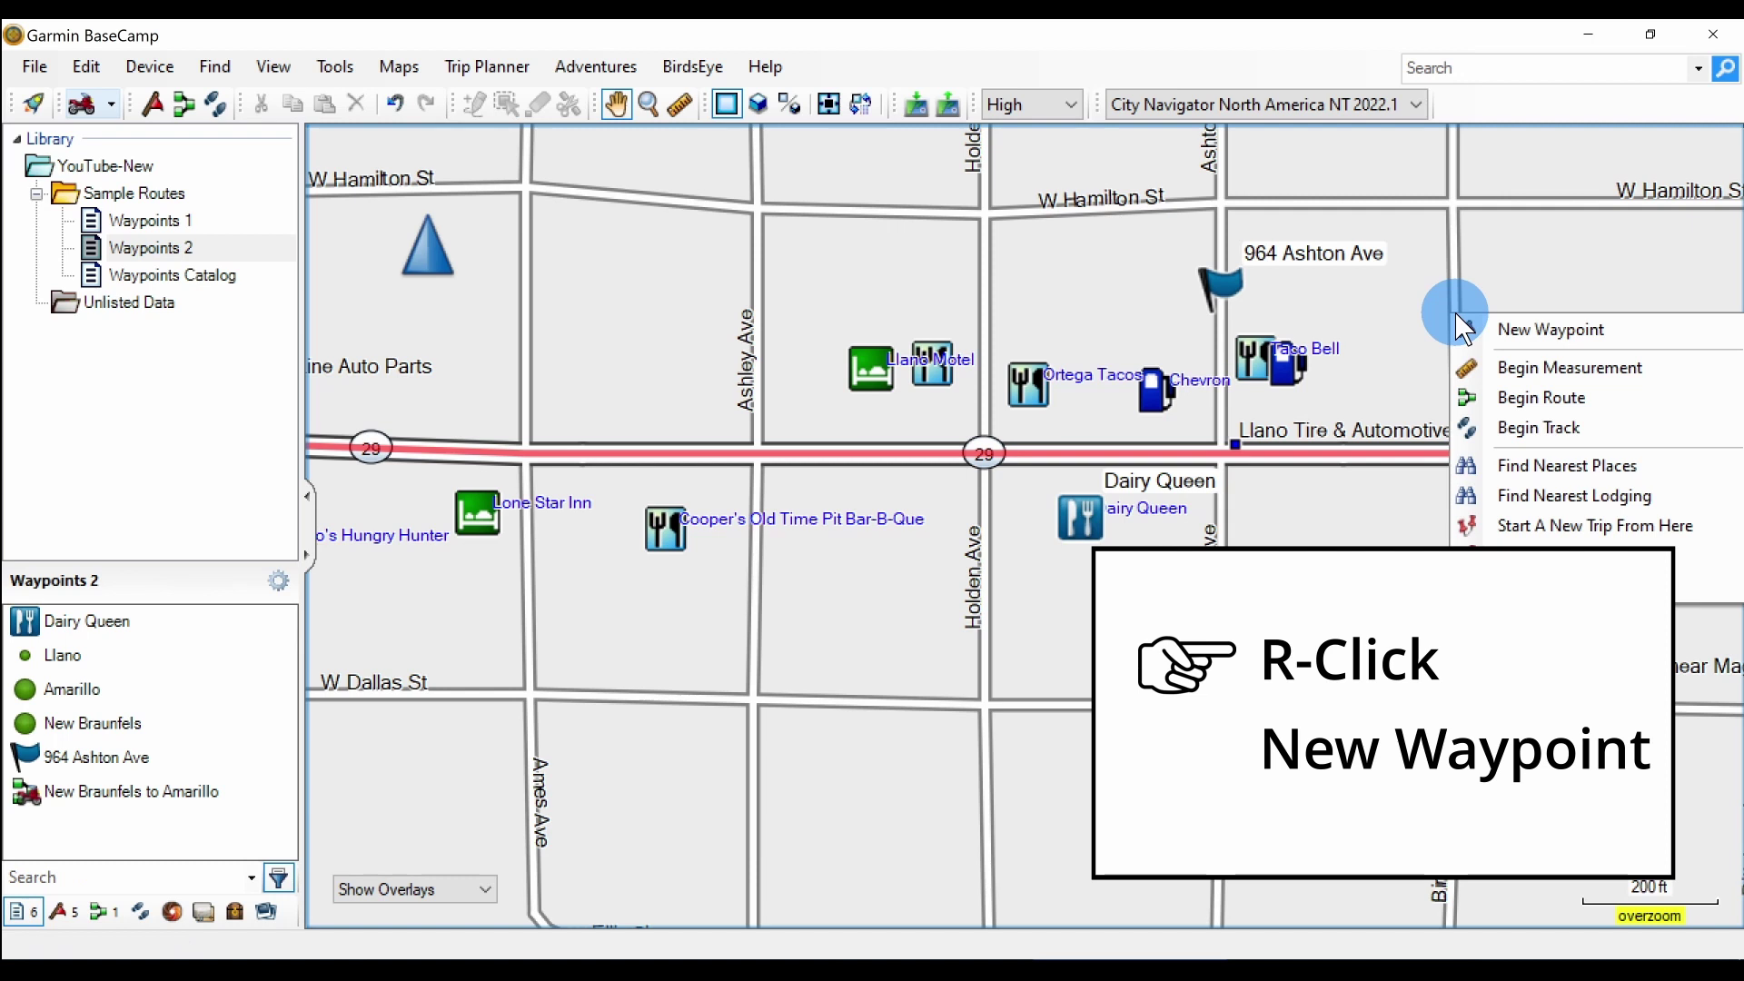
{"action": "left_click", "coordinate": [1516, 338]}
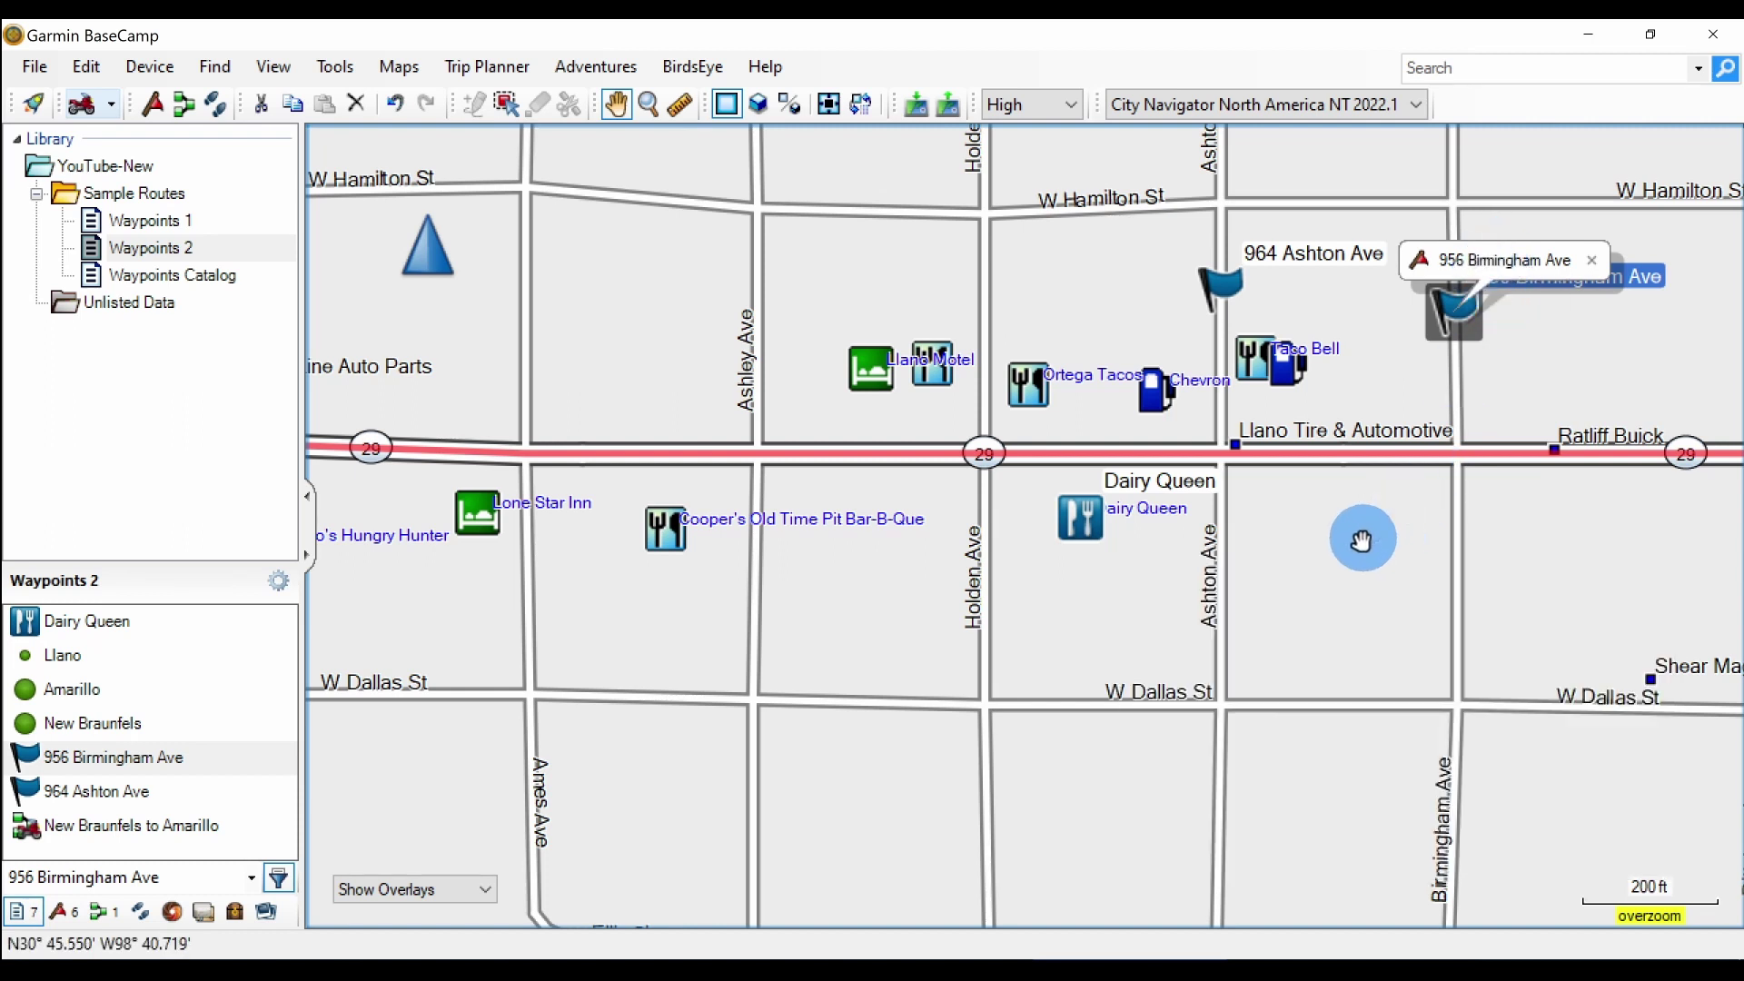
{"action": "right_click", "coordinate": [1156, 400]}
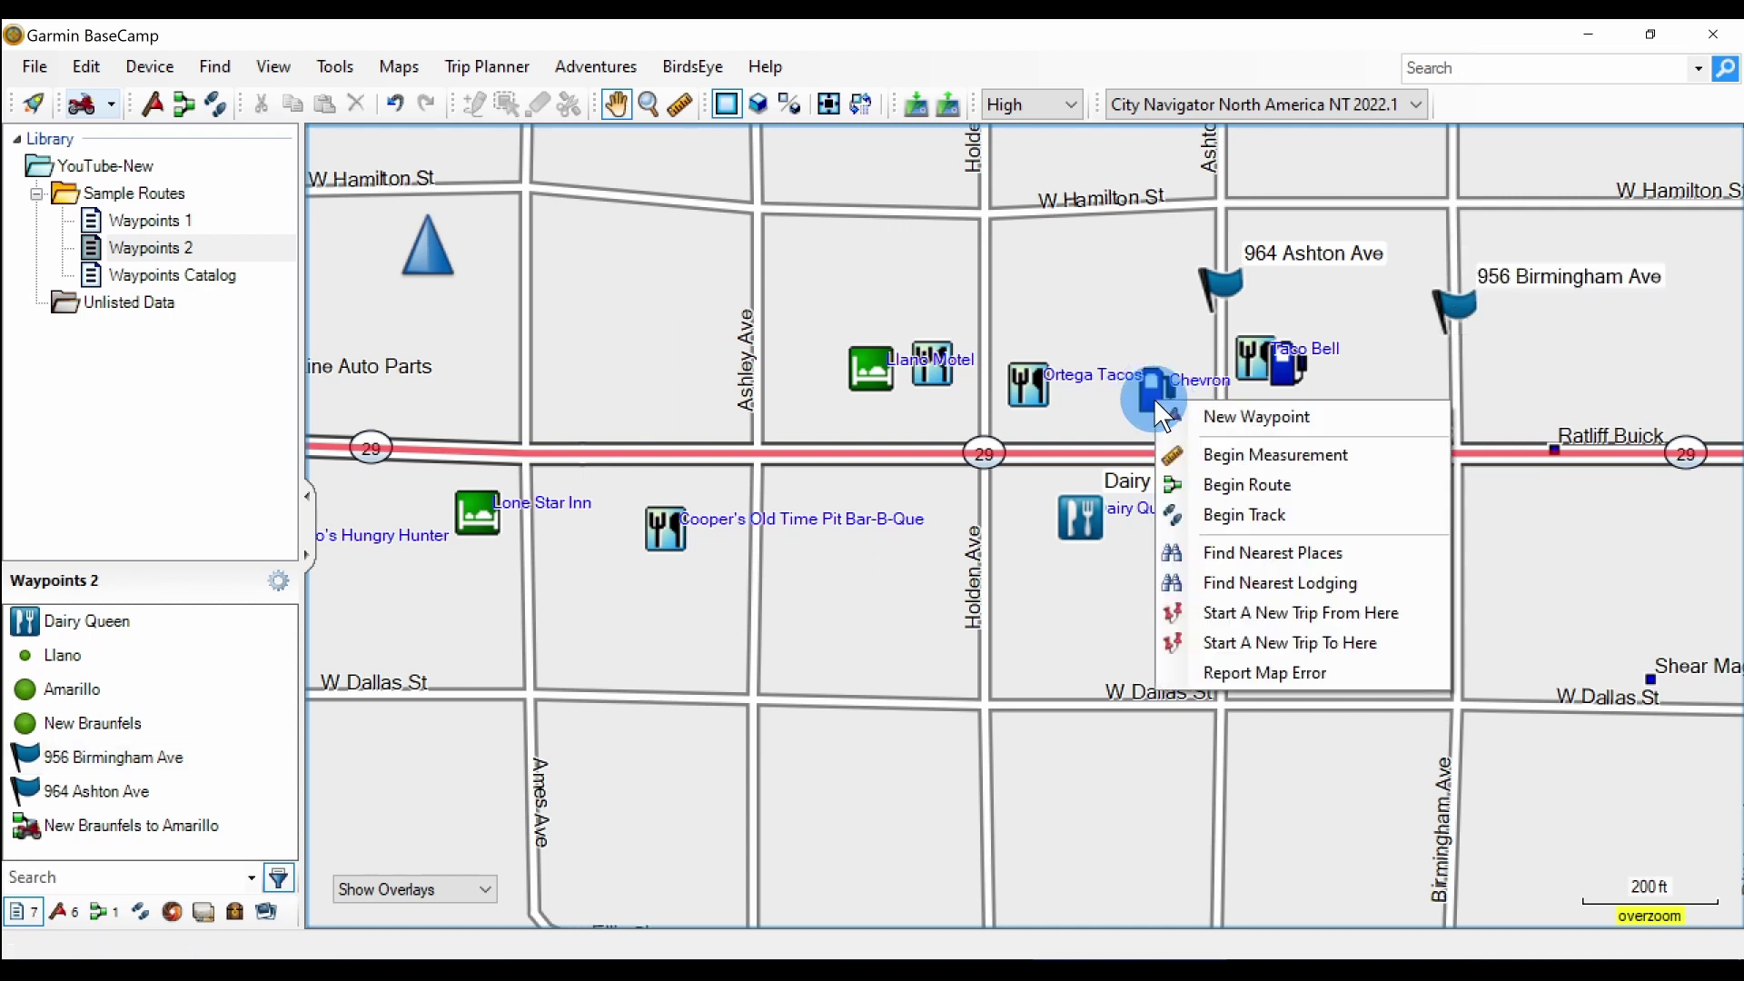
{"action": "left_click", "coordinate": [1212, 415]}
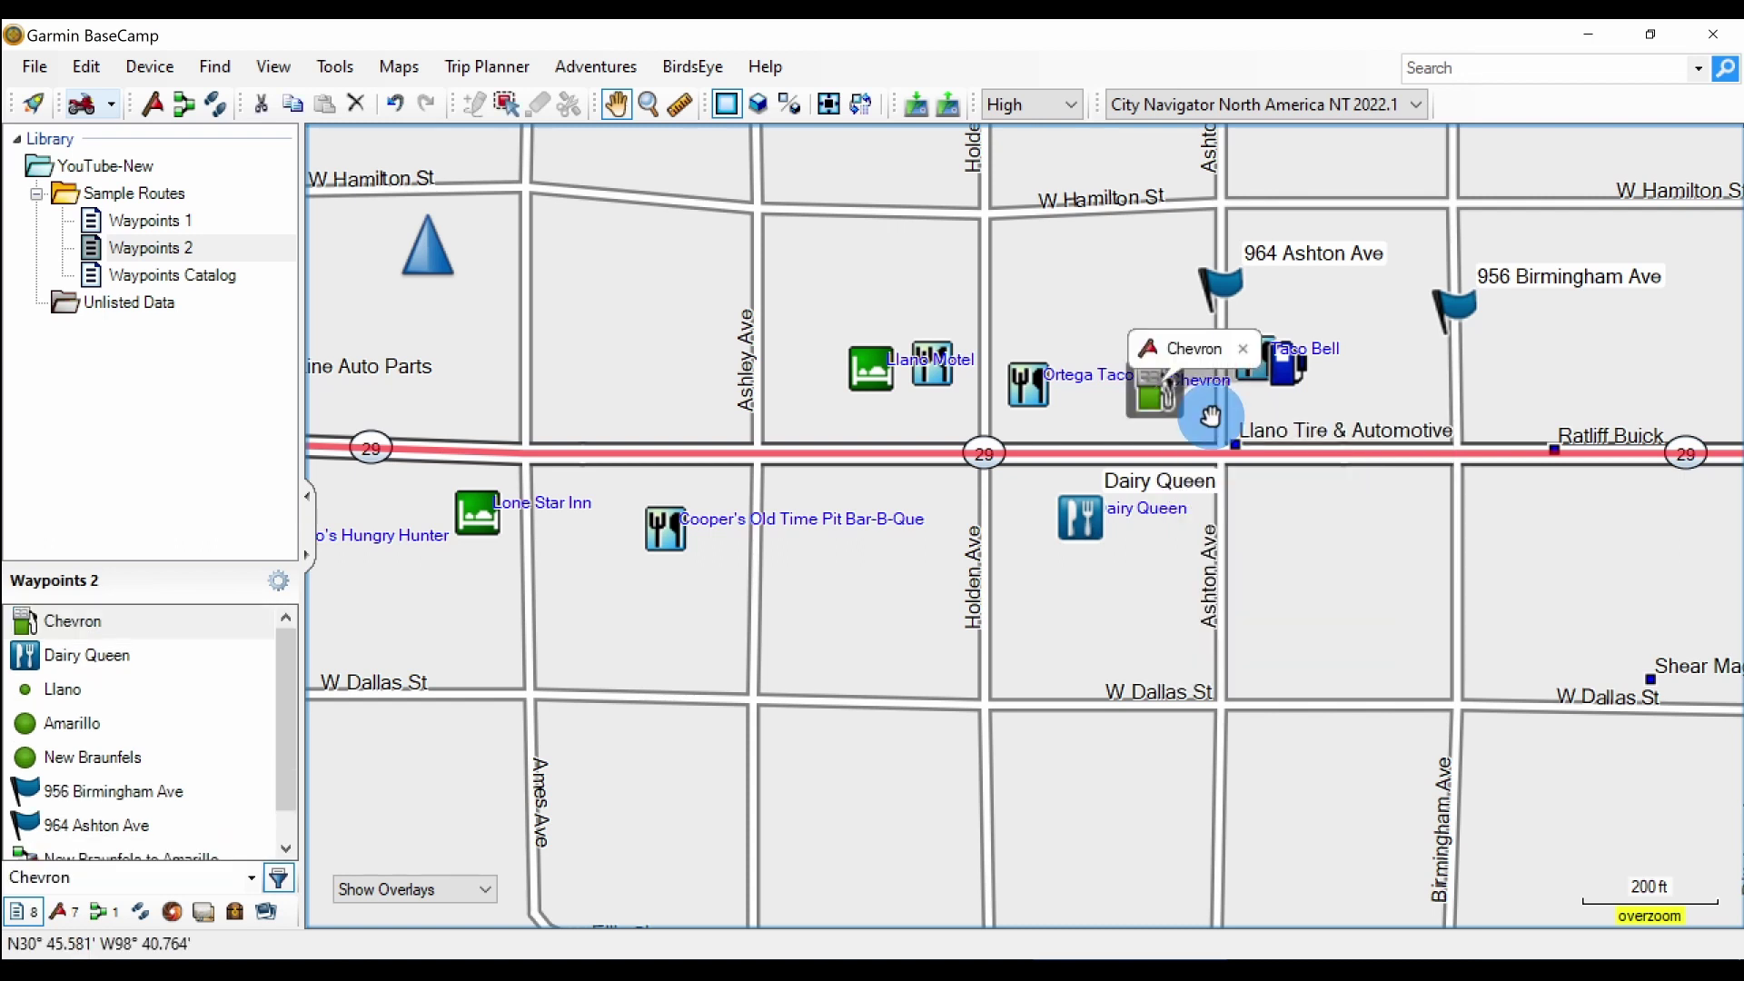
{"action": "scroll", "coordinate": [184, 682], "scroll_direction": "down", "scroll_amount": 1}
{"action": "scroll", "coordinate": [182, 681], "scroll_direction": "up", "scroll_amount": 1}
{"action": "scroll", "coordinate": [182, 682], "scroll_direction": "down", "scroll_amount": 1}
{"action": "scroll", "coordinate": [182, 681], "scroll_direction": "up", "scroll_amount": 1}
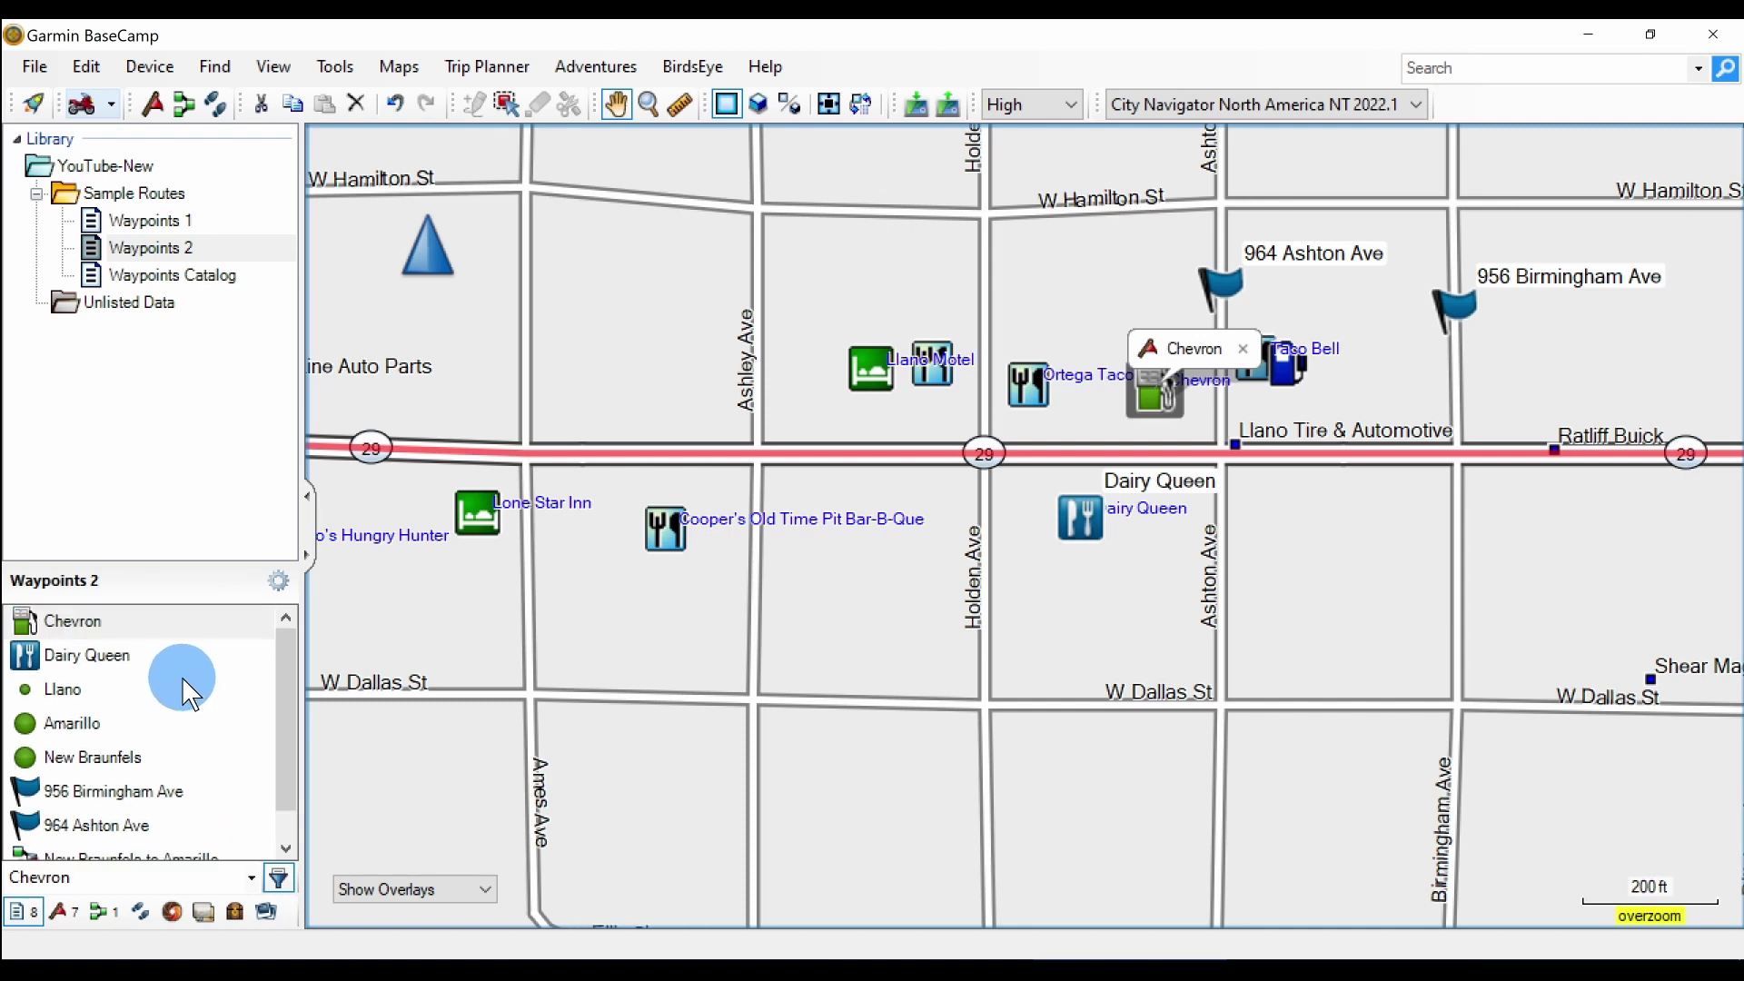
Step: Search for points of interest near the center of view, using the Lodging category and Hotel/Motel subcategory
{"action": "left_click", "coordinate": [217, 73]}
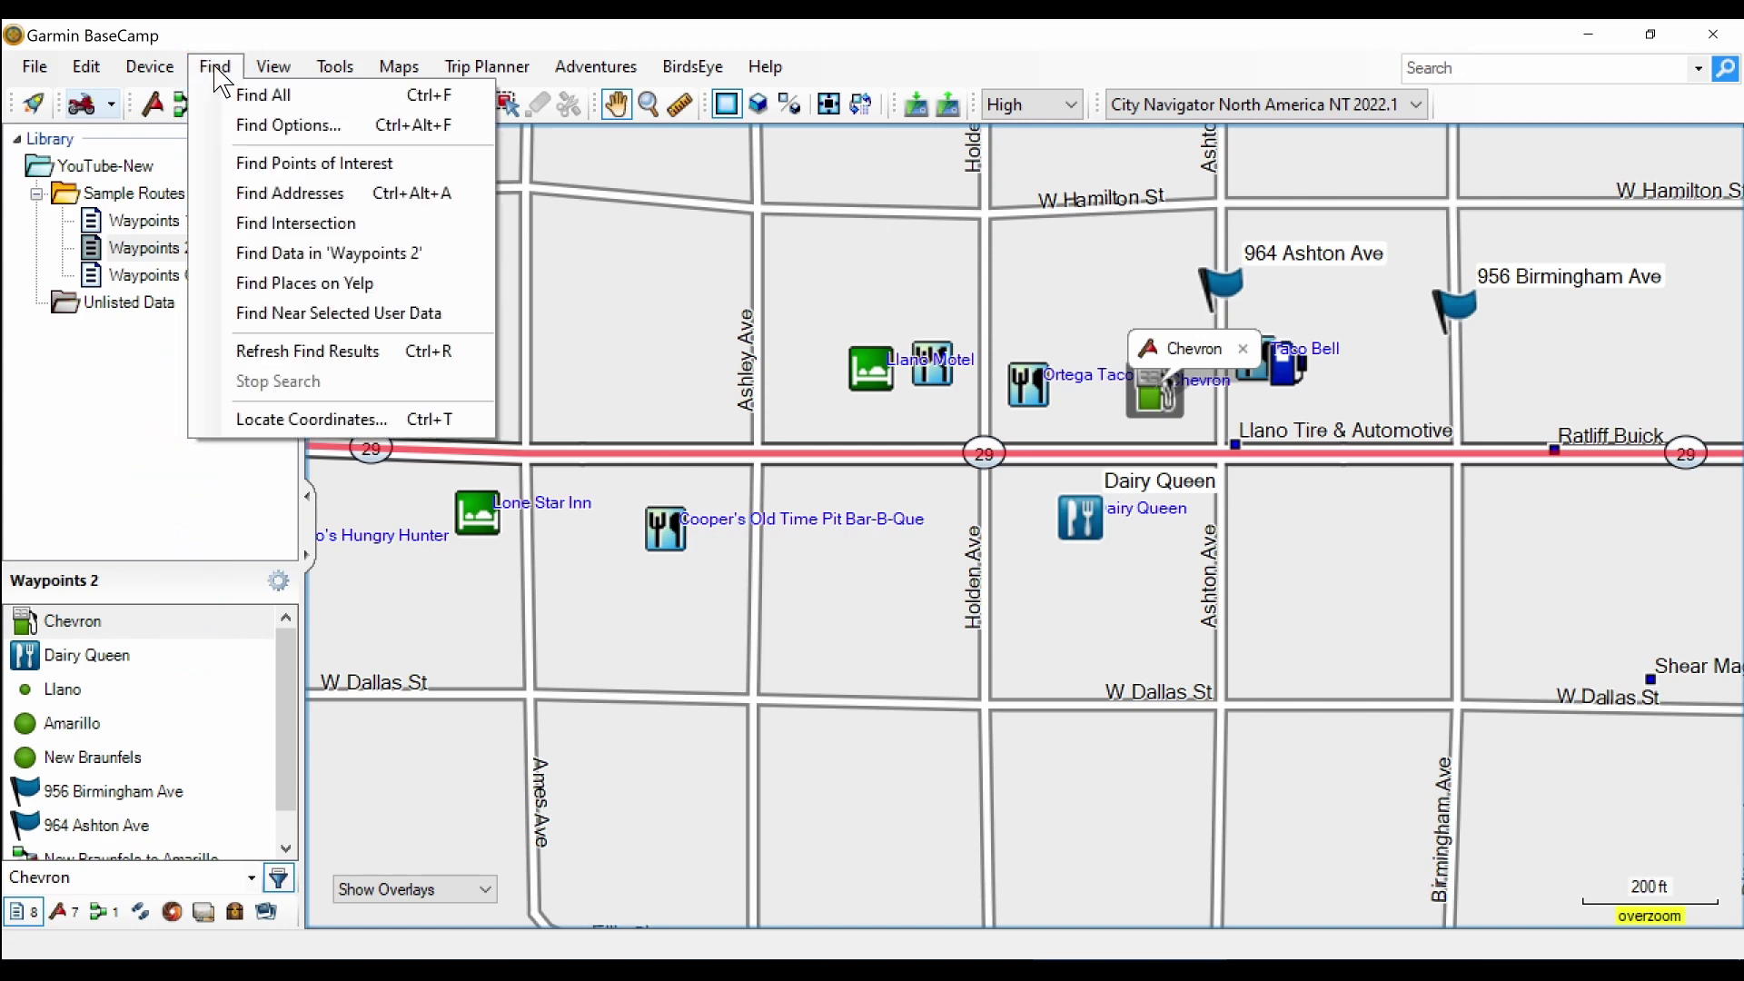
{"action": "left_click", "coordinate": [242, 119]}
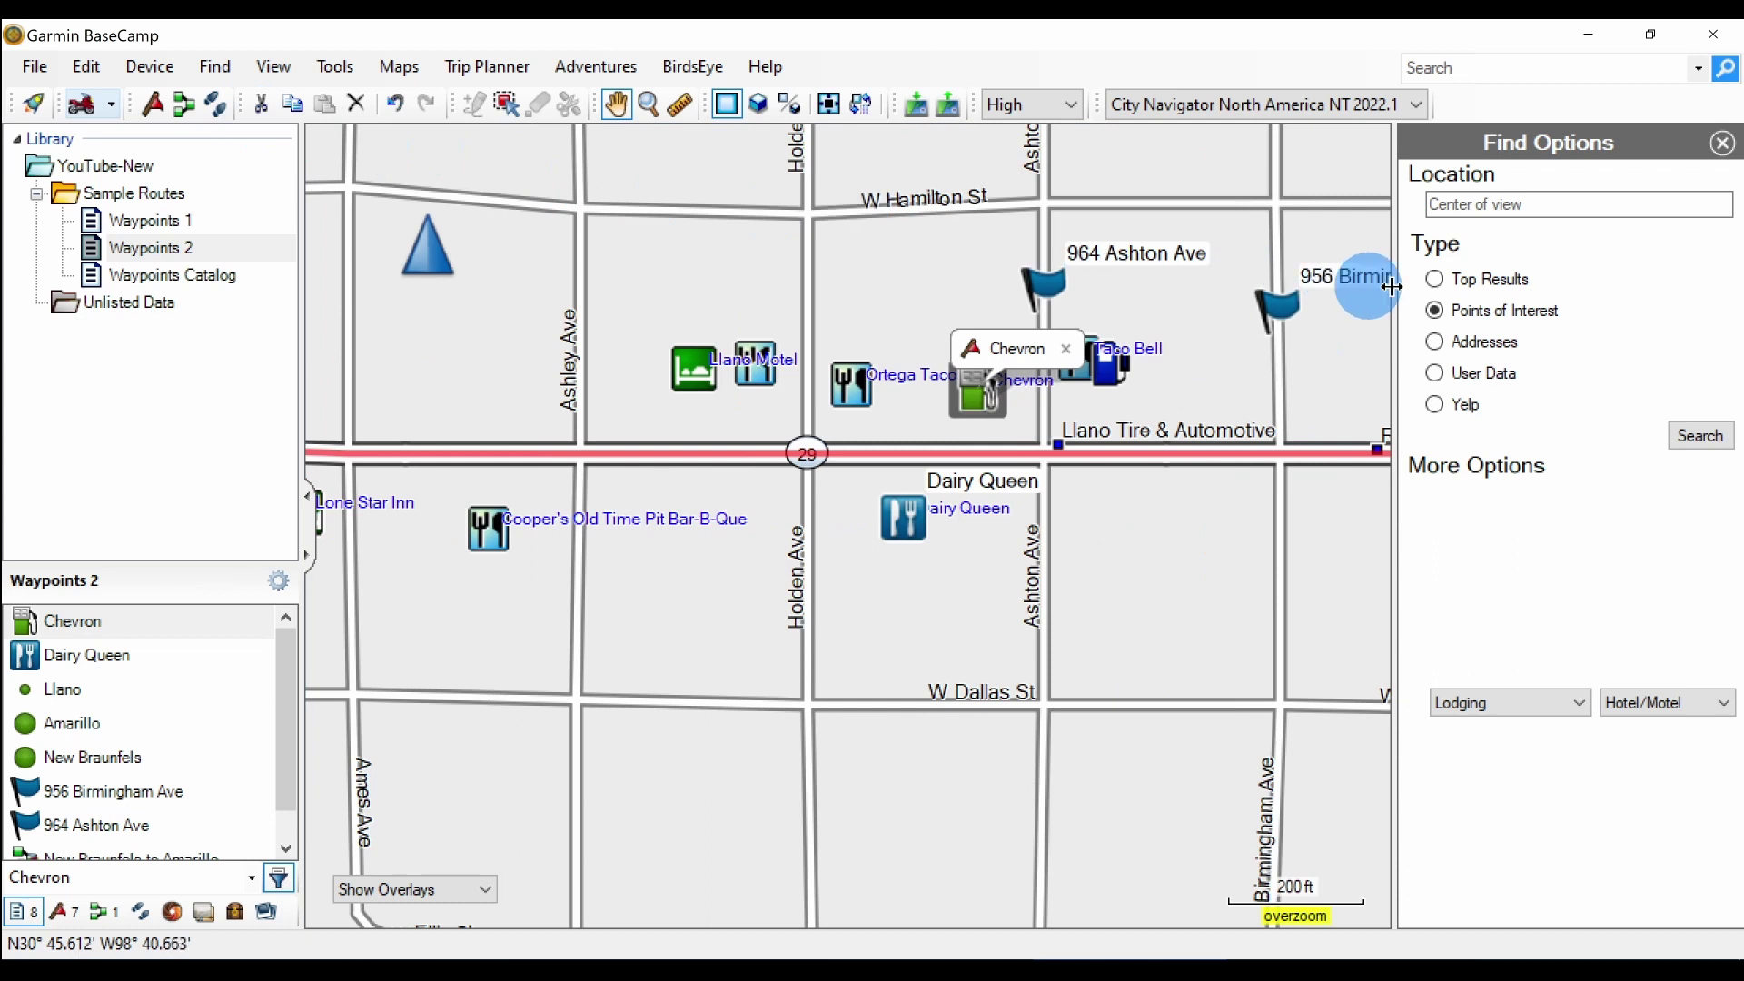
{"action": "left_click", "coordinate": [1563, 207]}
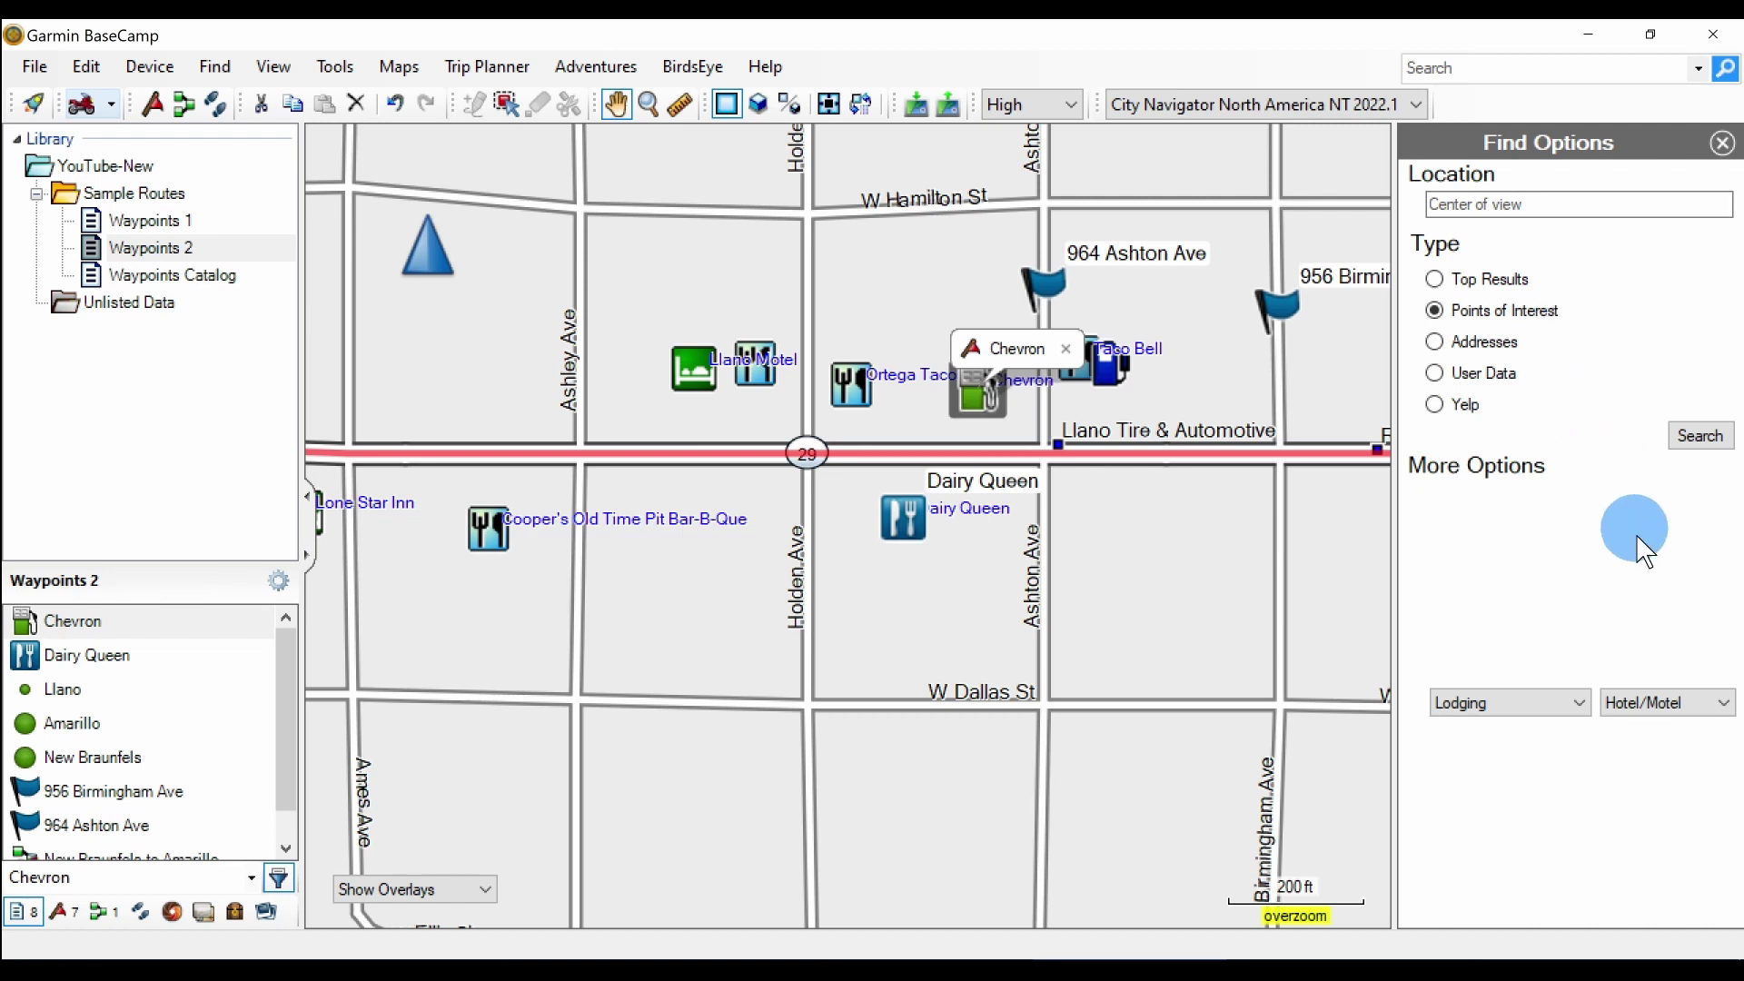
{"action": "left_click", "coordinate": [1499, 705]}
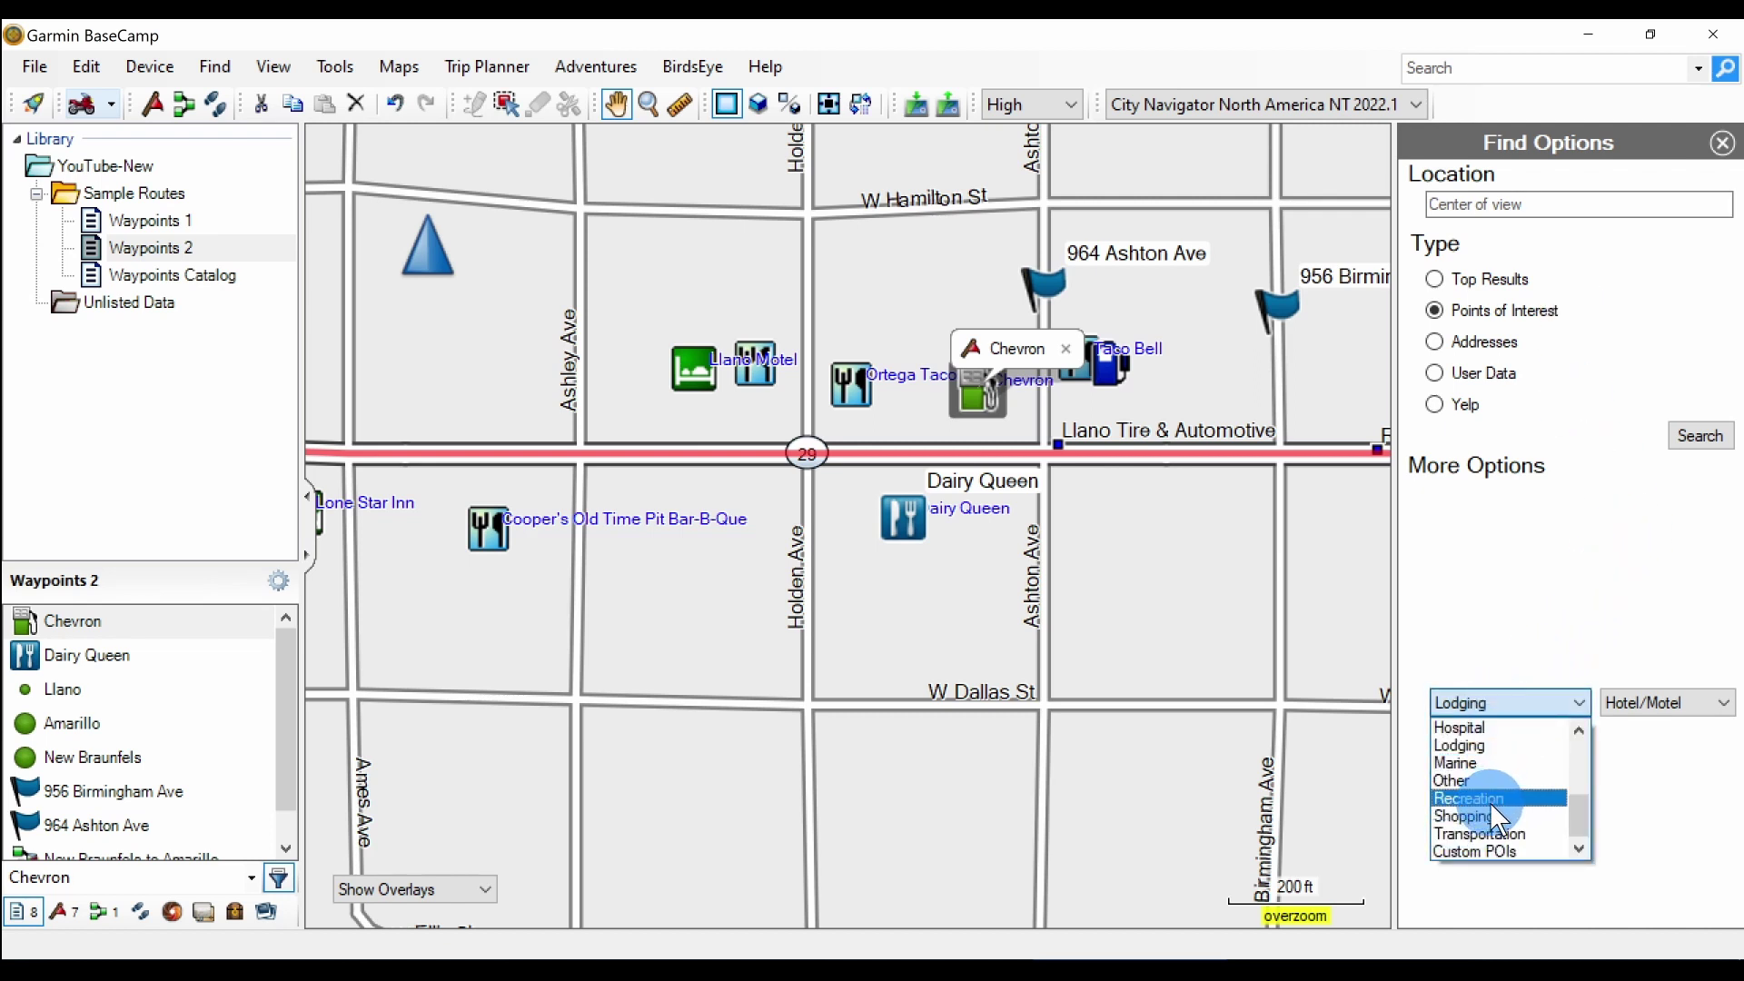
{"action": "left_click", "coordinate": [1485, 745]}
{"action": "left_click", "coordinate": [1656, 699]}
{"action": "left_click", "coordinate": [1664, 779]}
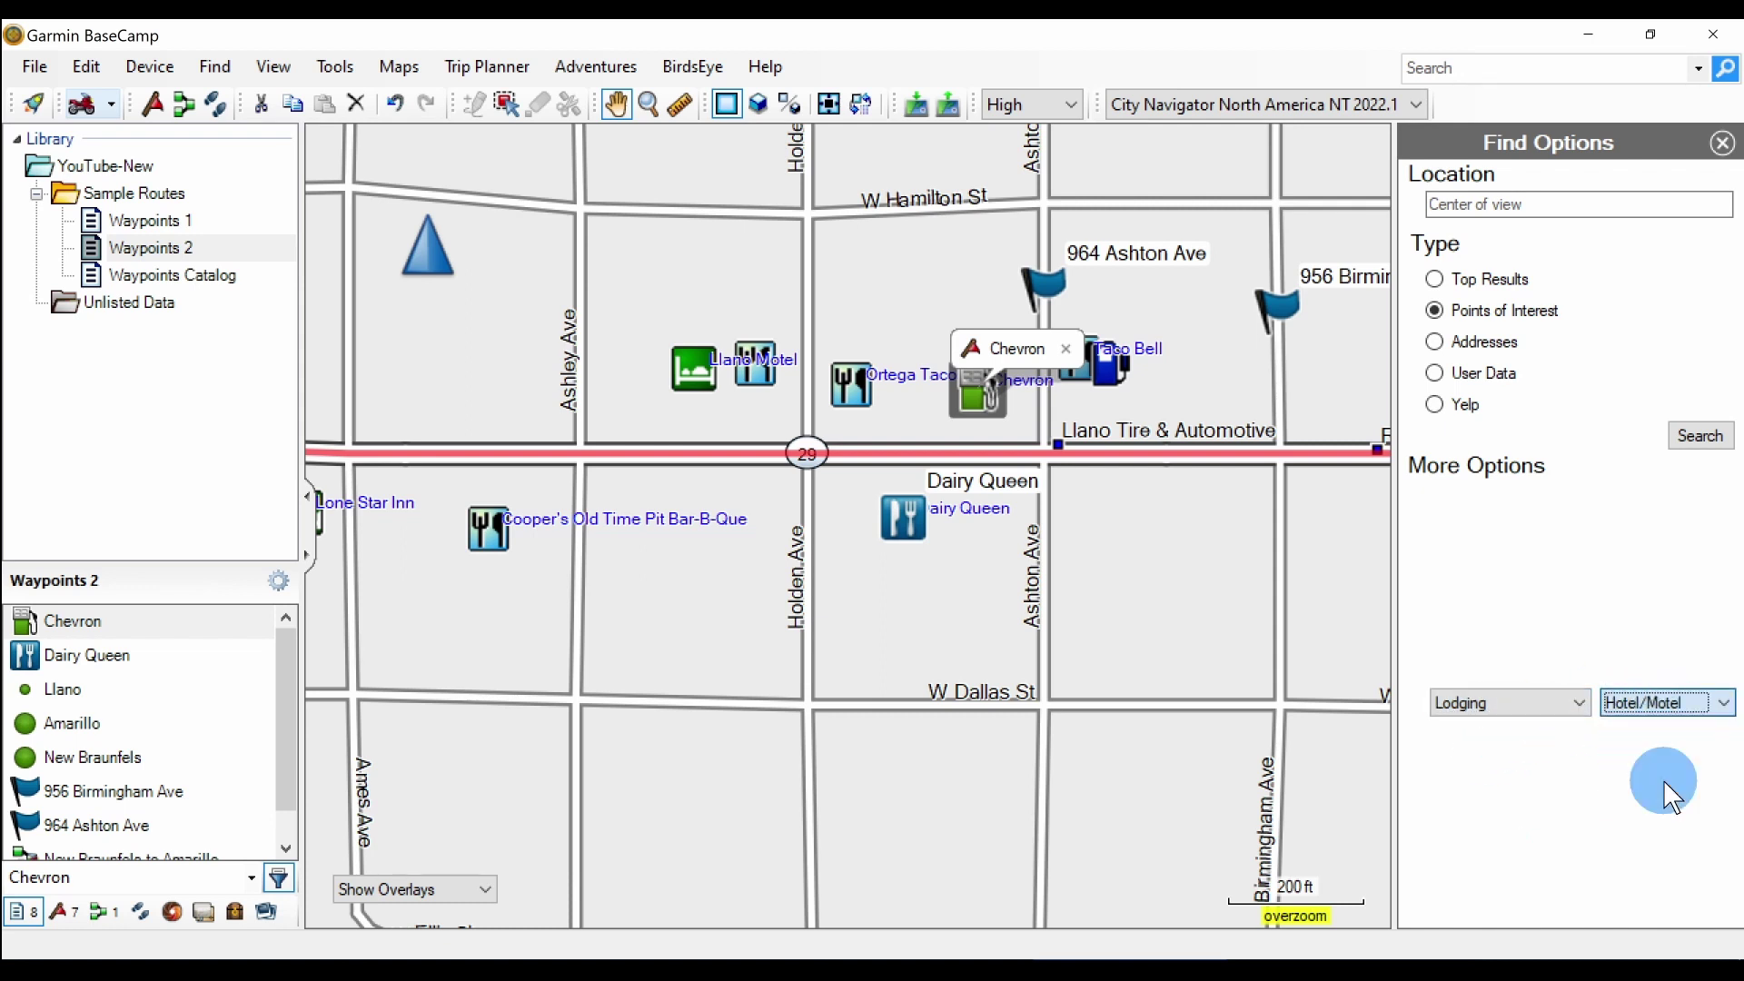
{"action": "left_click", "coordinate": [1690, 436]}
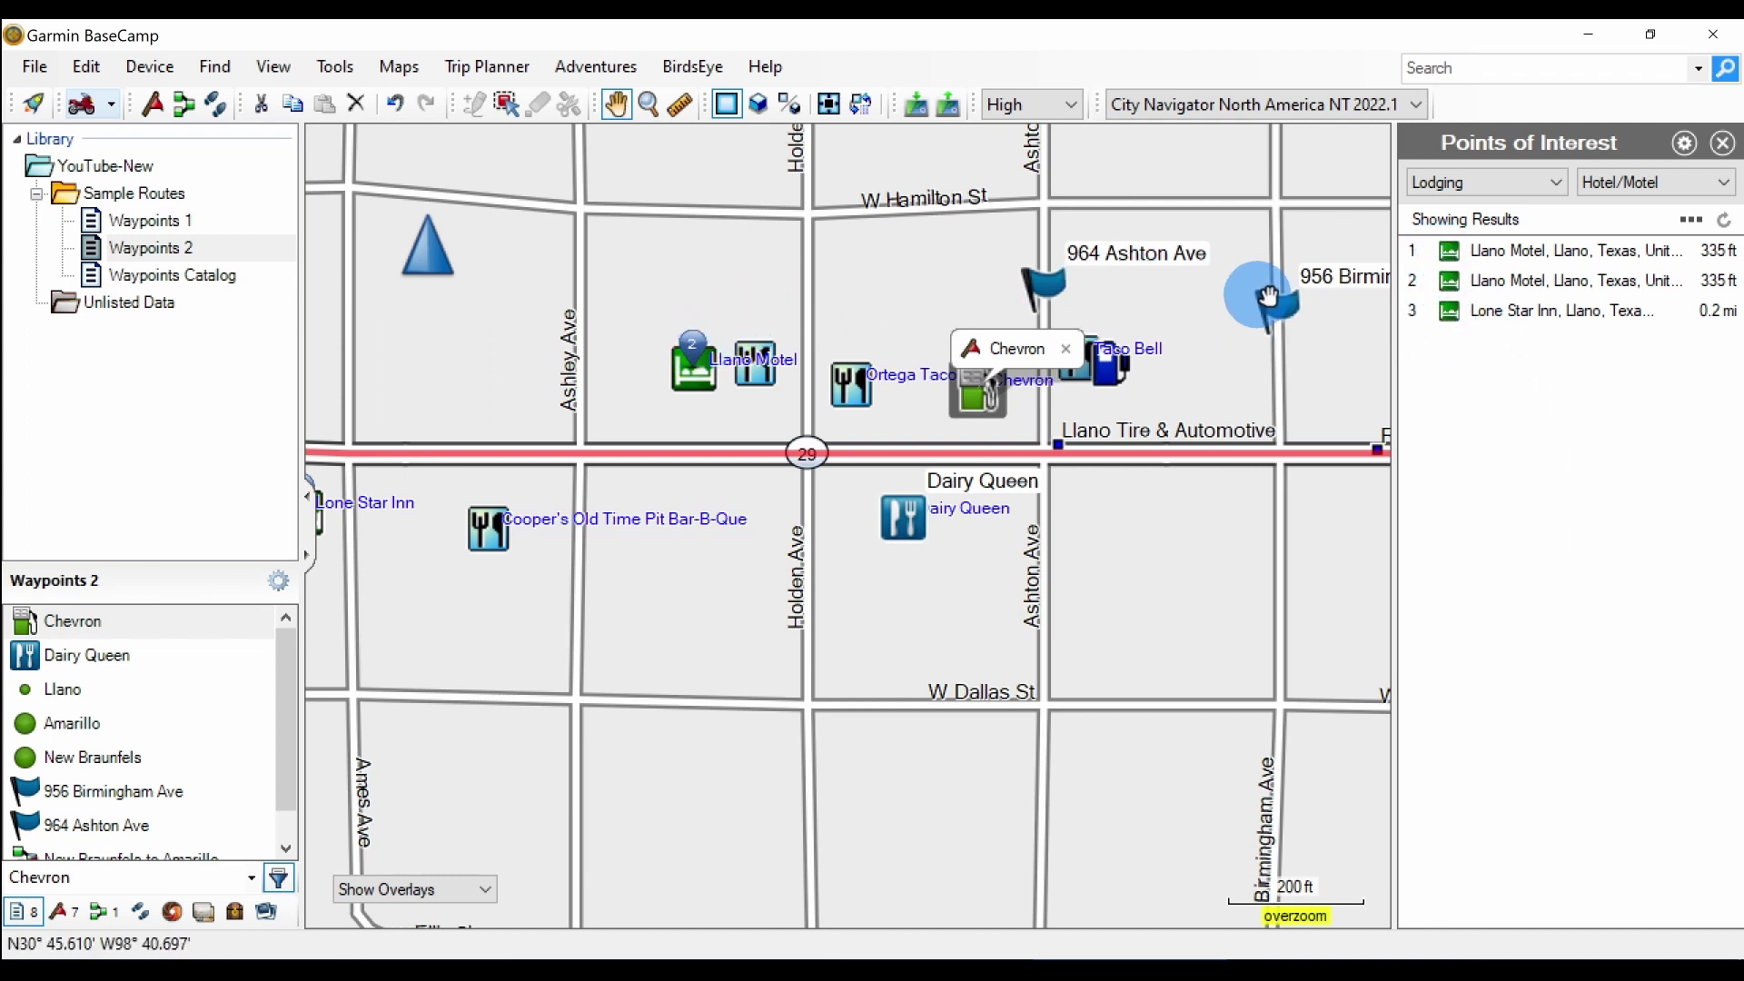
Step: Create a waypoint from the first Llano Motel search result and close the points of interest results
{"action": "left_click", "coordinate": [1451, 250]}
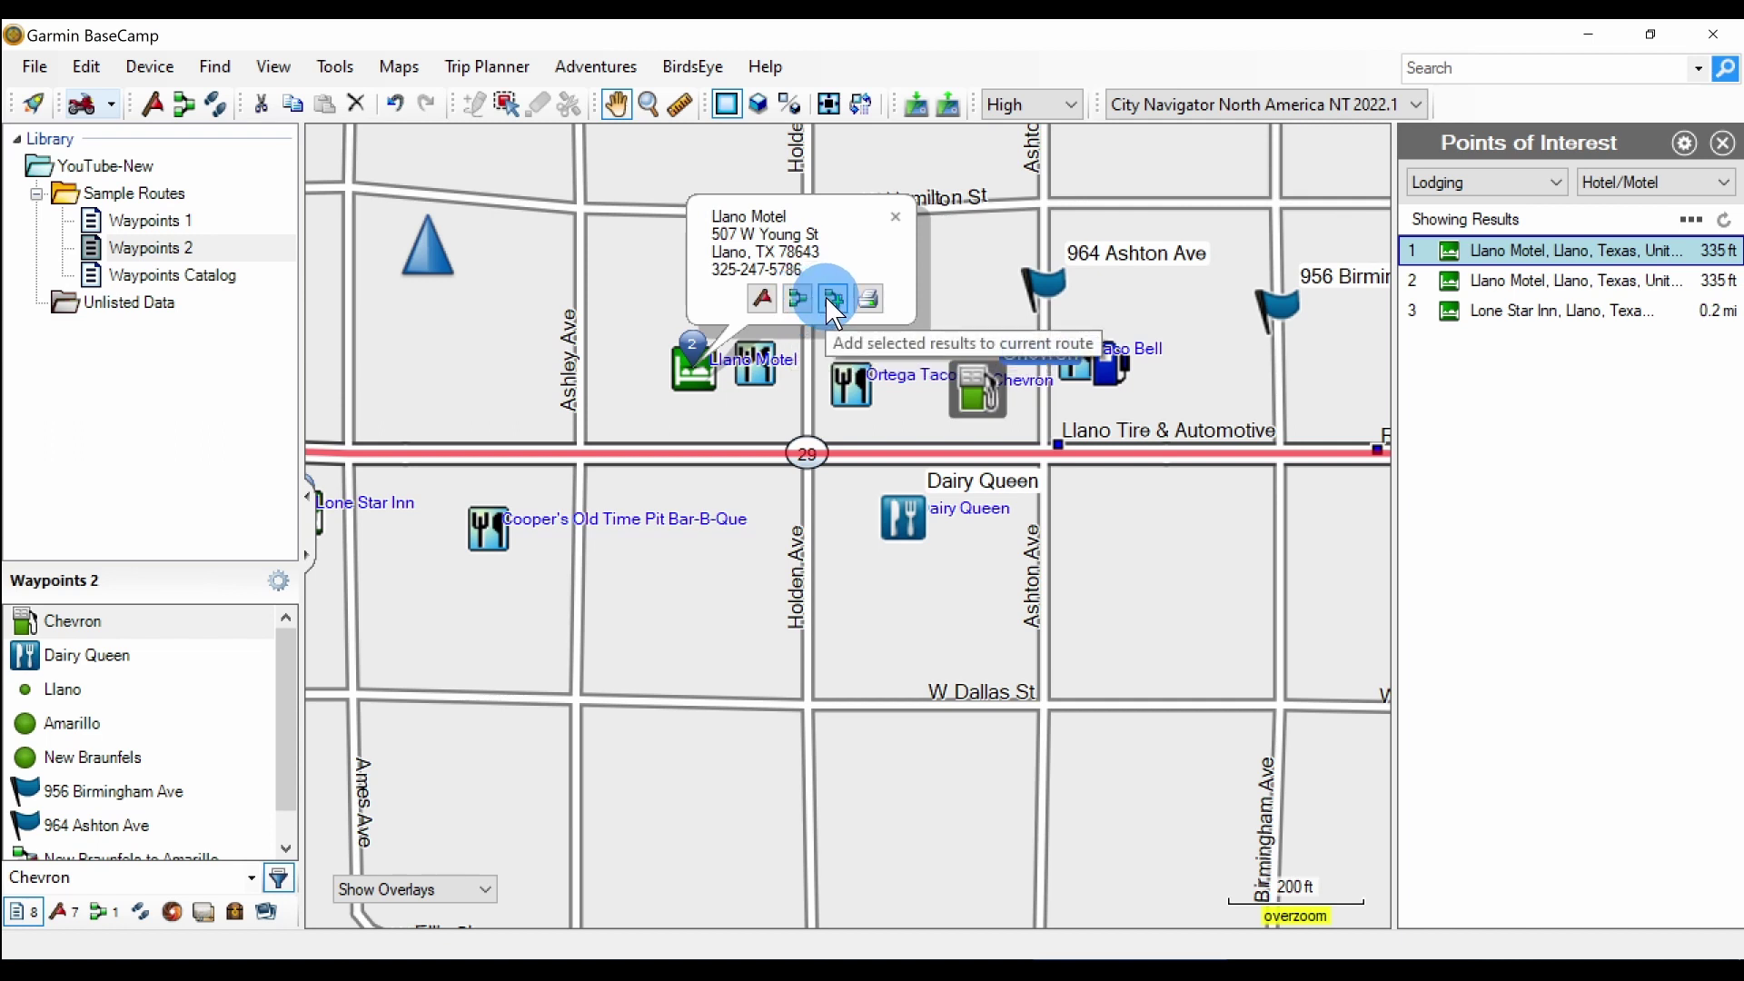
{"action": "left_click", "coordinate": [760, 297]}
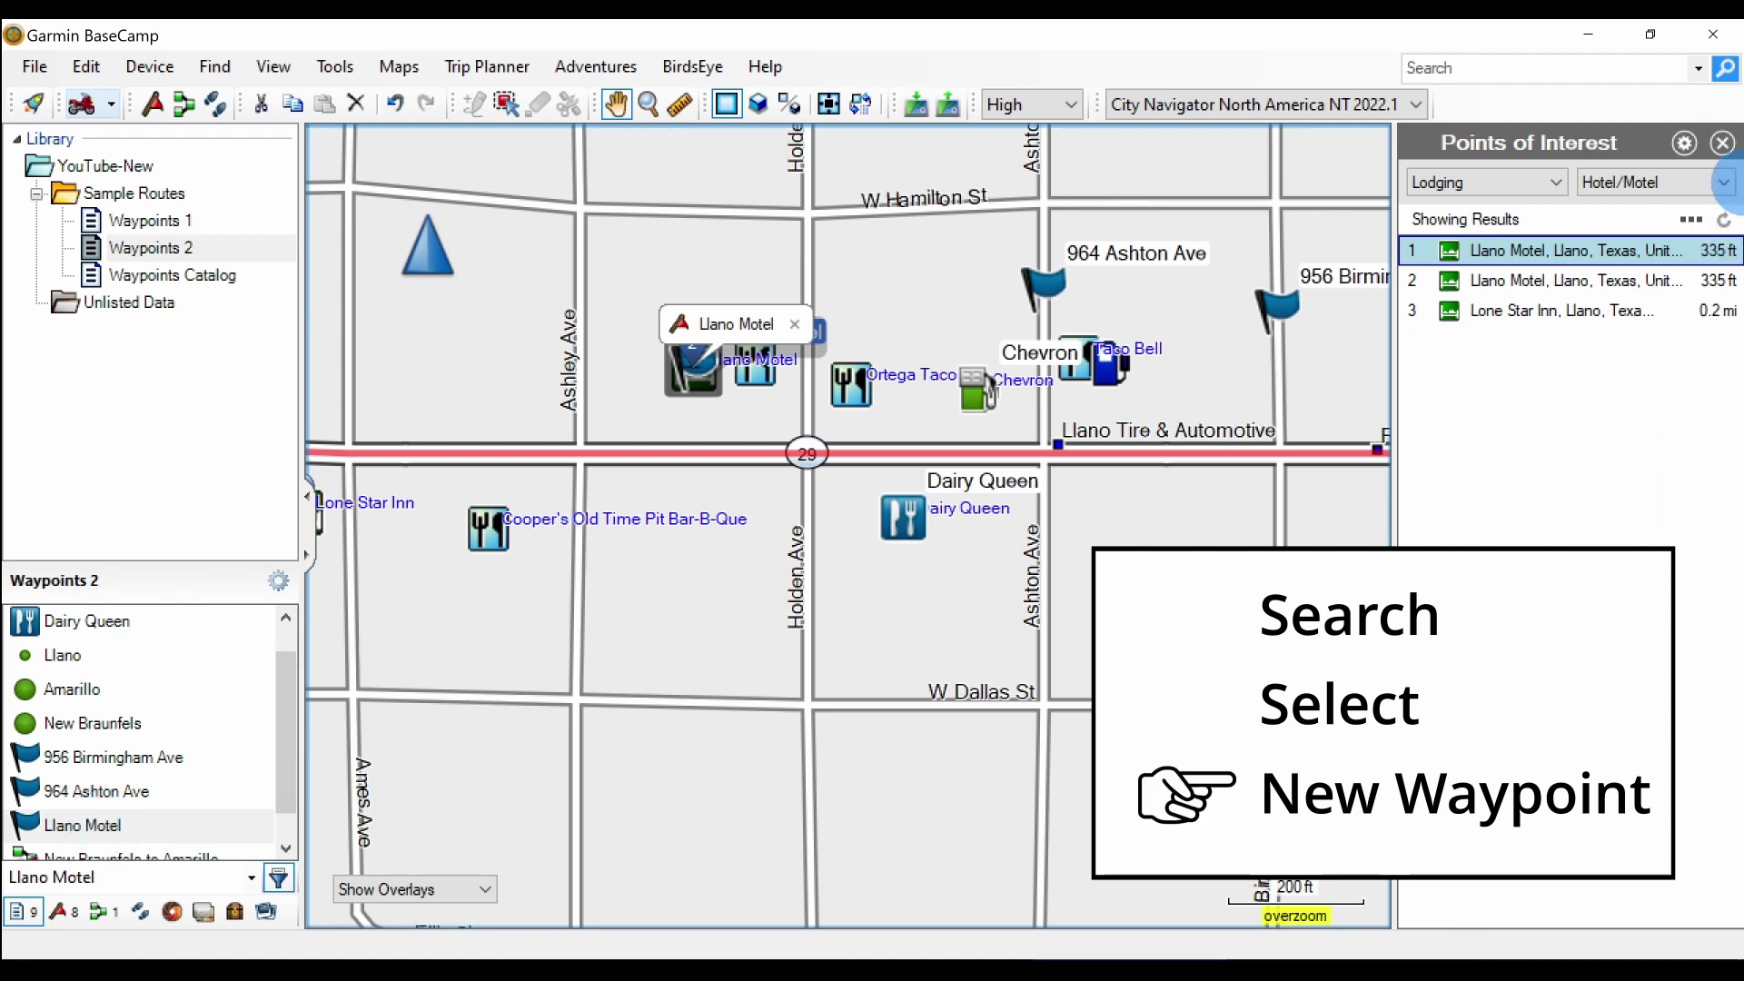
{"action": "left_click", "coordinate": [1724, 146]}
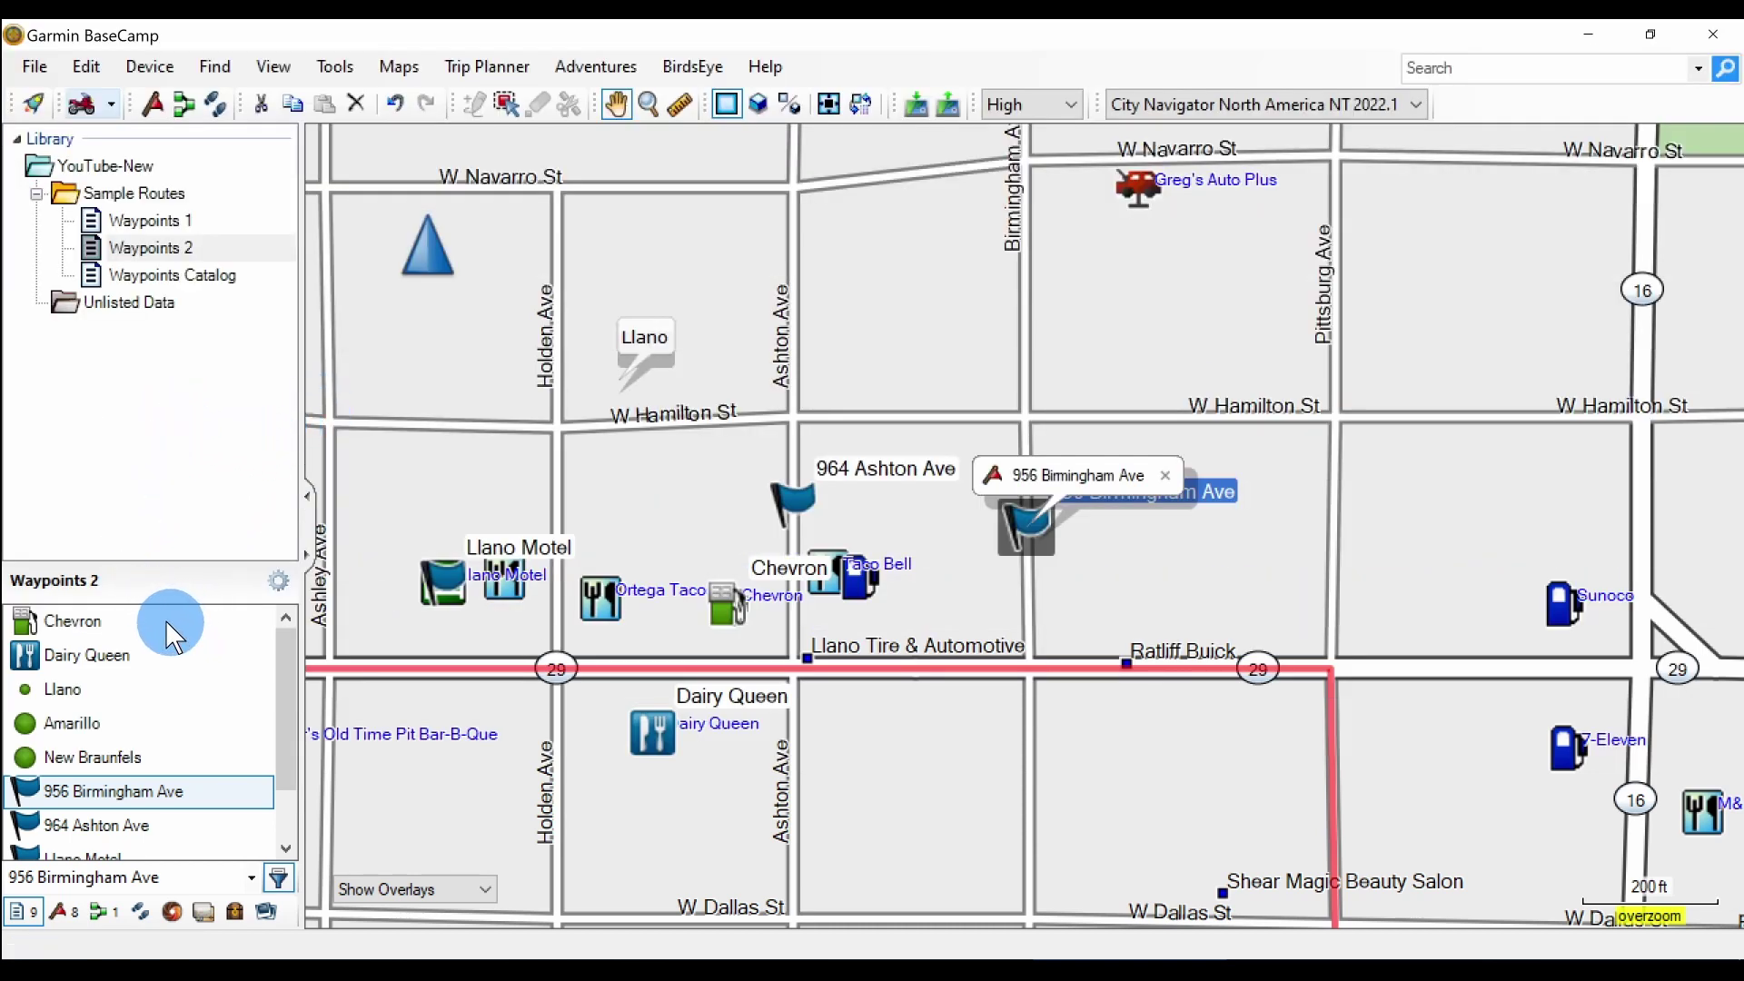
Step: Inspect the properties of the Chevron waypoint and of the Birmingham Ave waypoint
{"action": "double_click", "coordinate": [48, 620]}
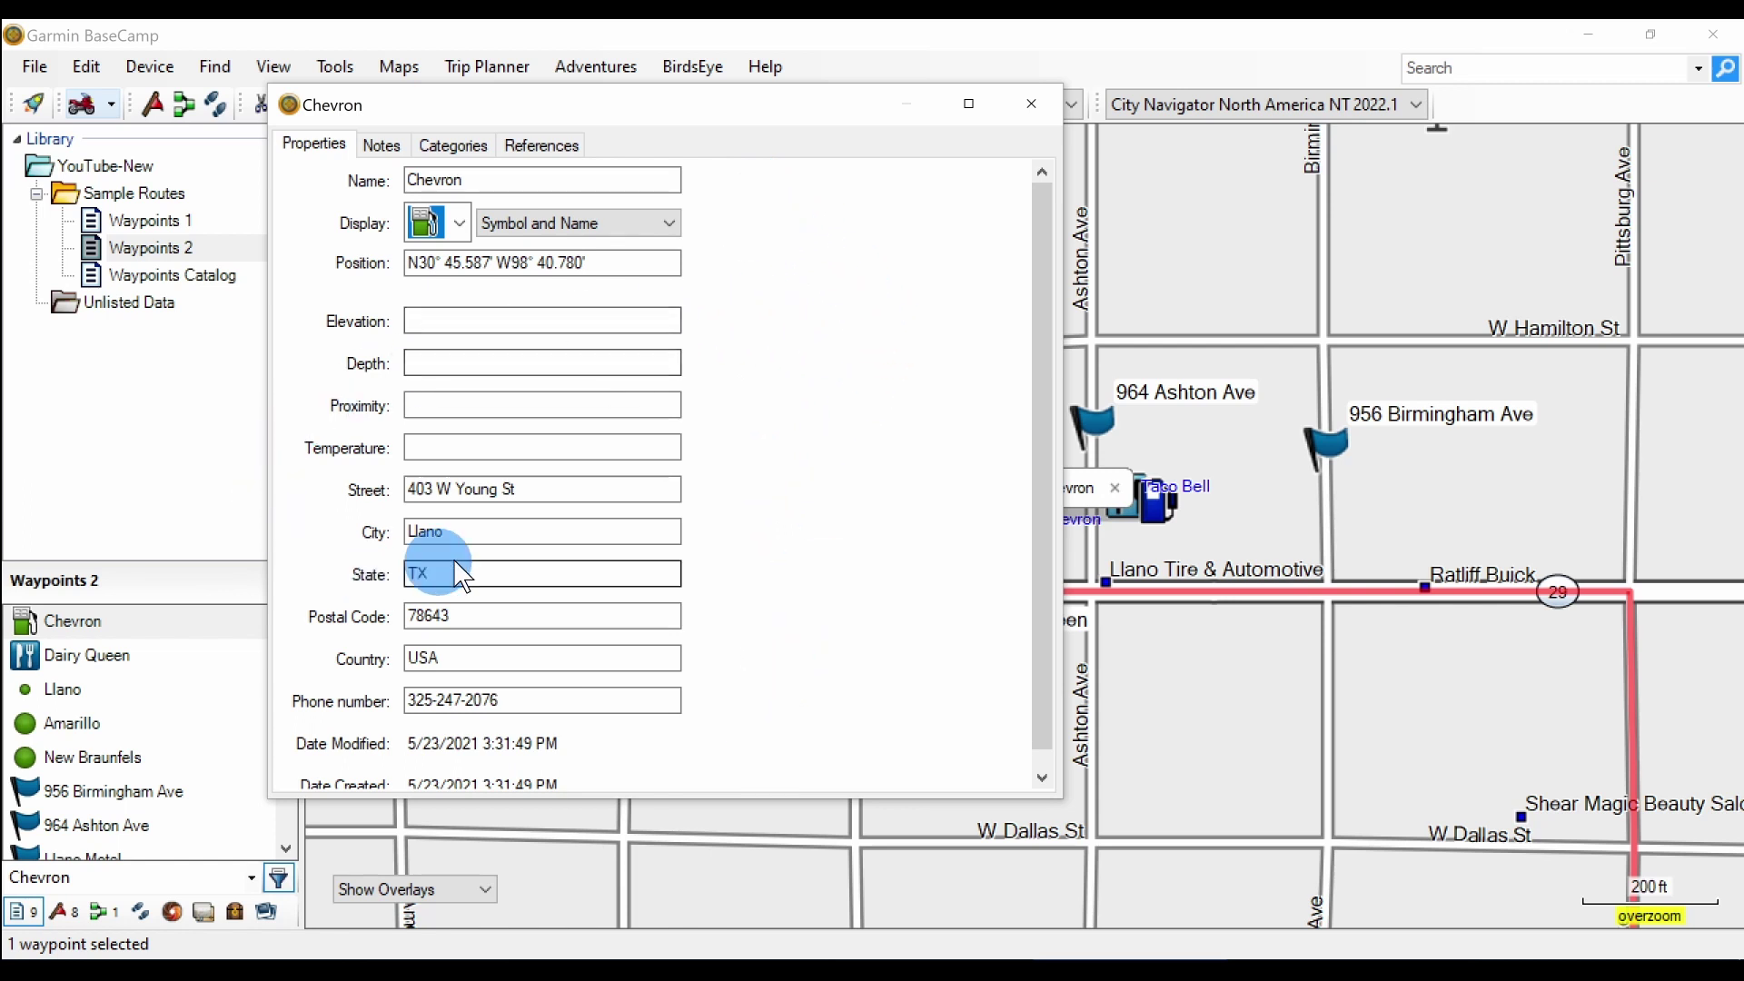
{"action": "left_click", "coordinate": [1030, 104]}
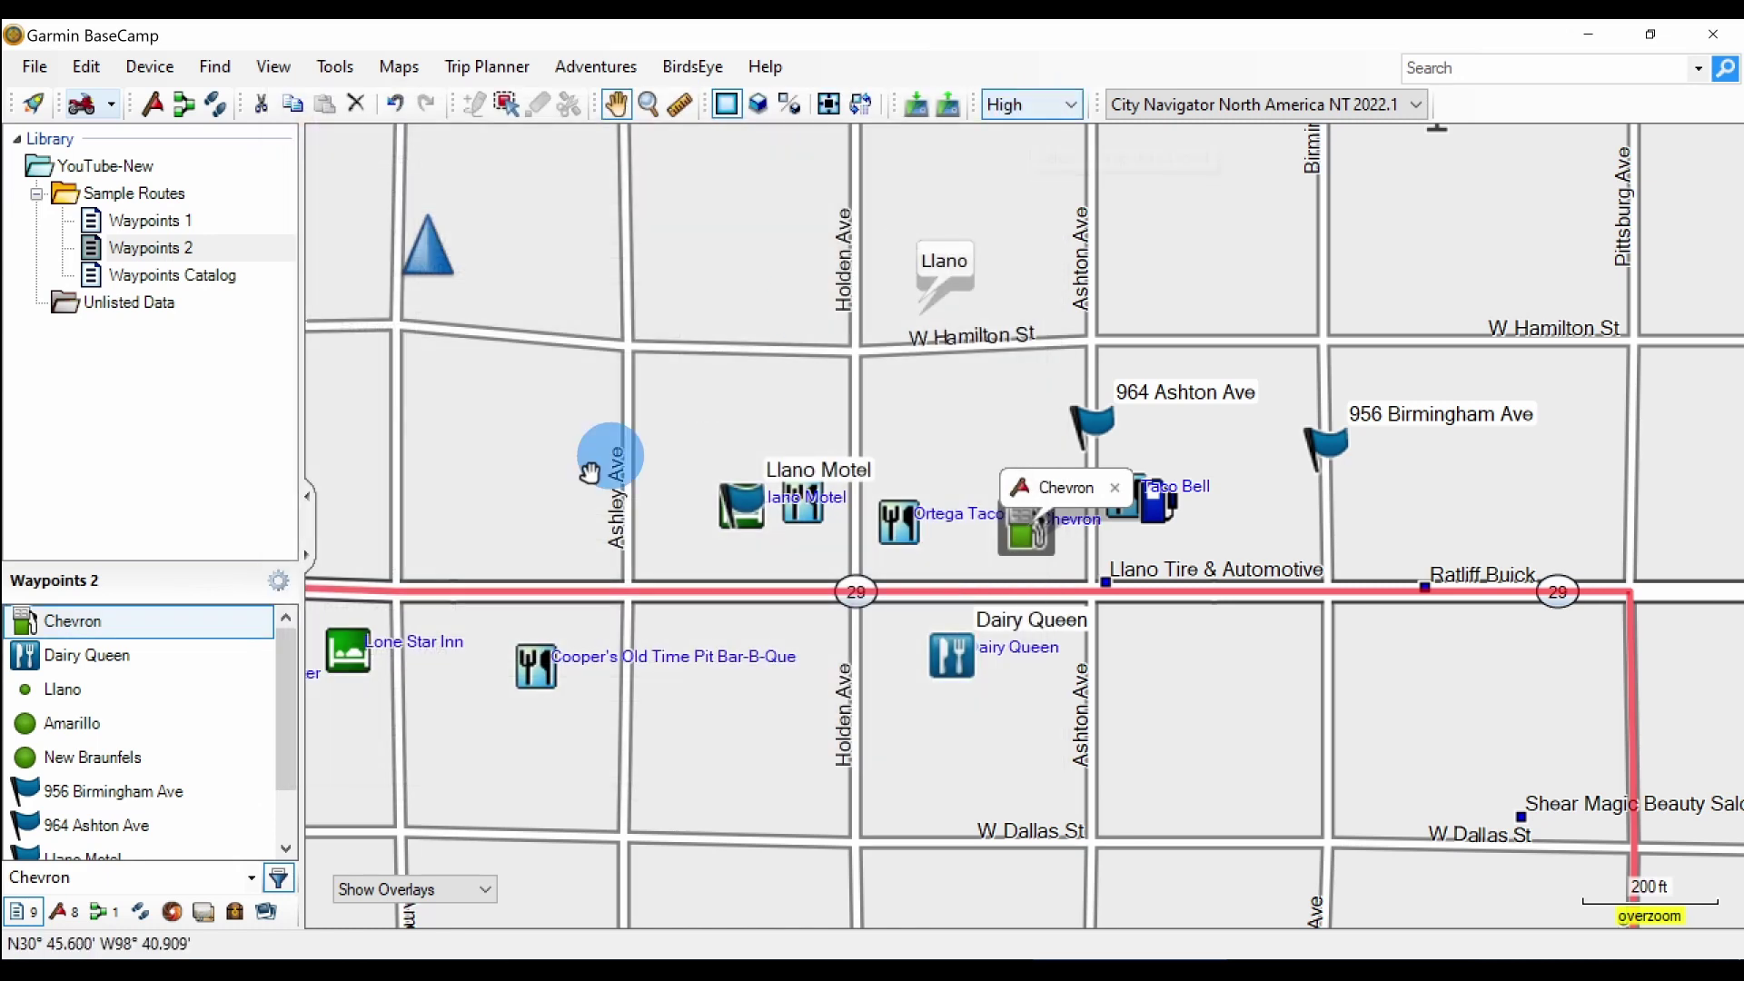
{"action": "double_click", "coordinate": [76, 786]}
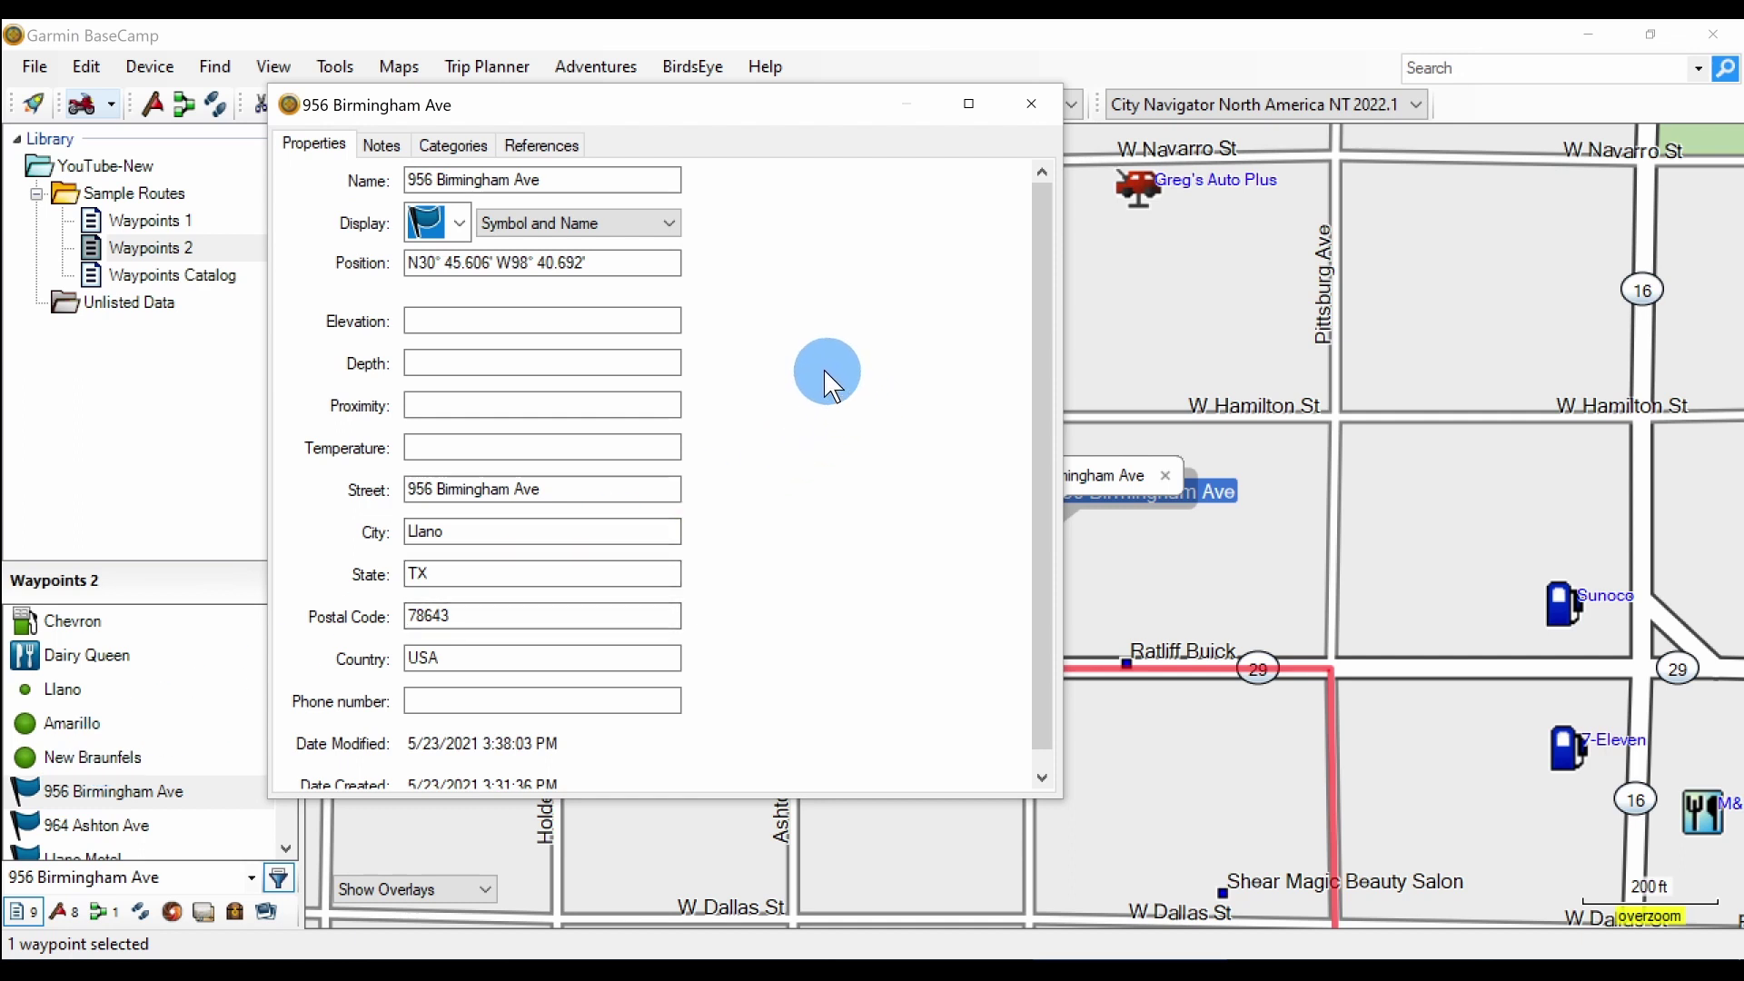
Step: Change the Birmingham Ave waypoint's display symbol to the house icon from the Civil group
{"action": "left_click", "coordinate": [460, 223]}
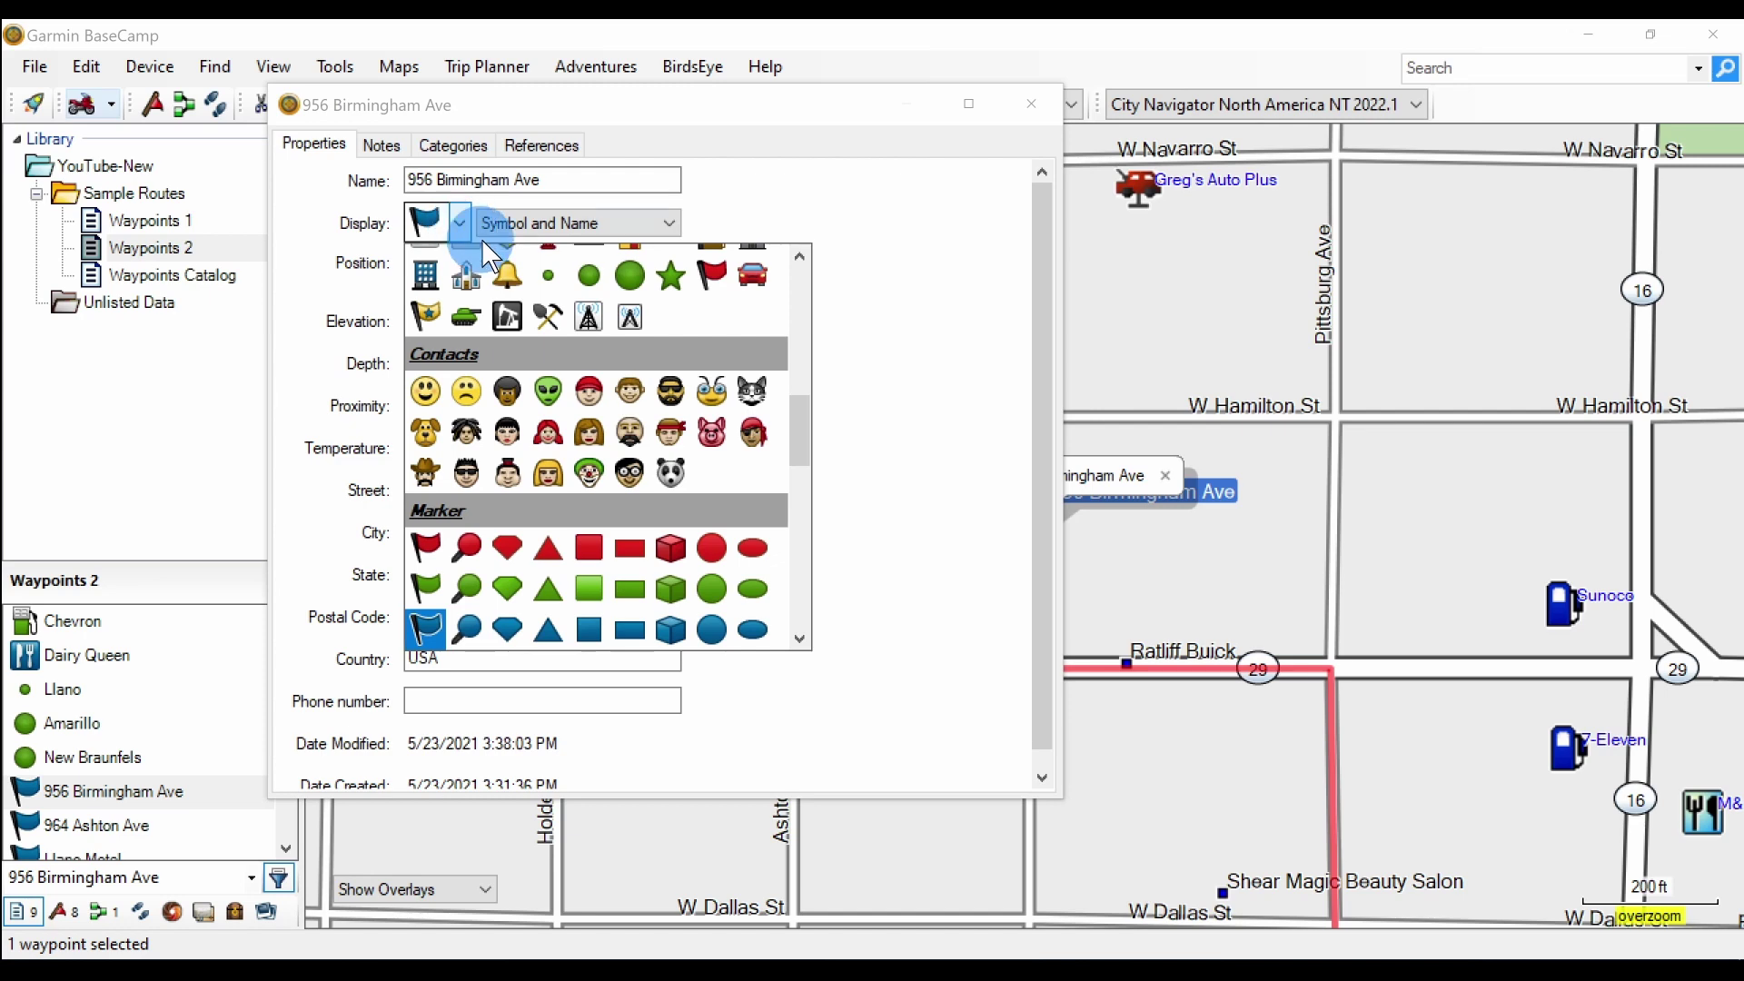
{"action": "scroll", "coordinate": [642, 340], "scroll_direction": "up", "scroll_amount": 5}
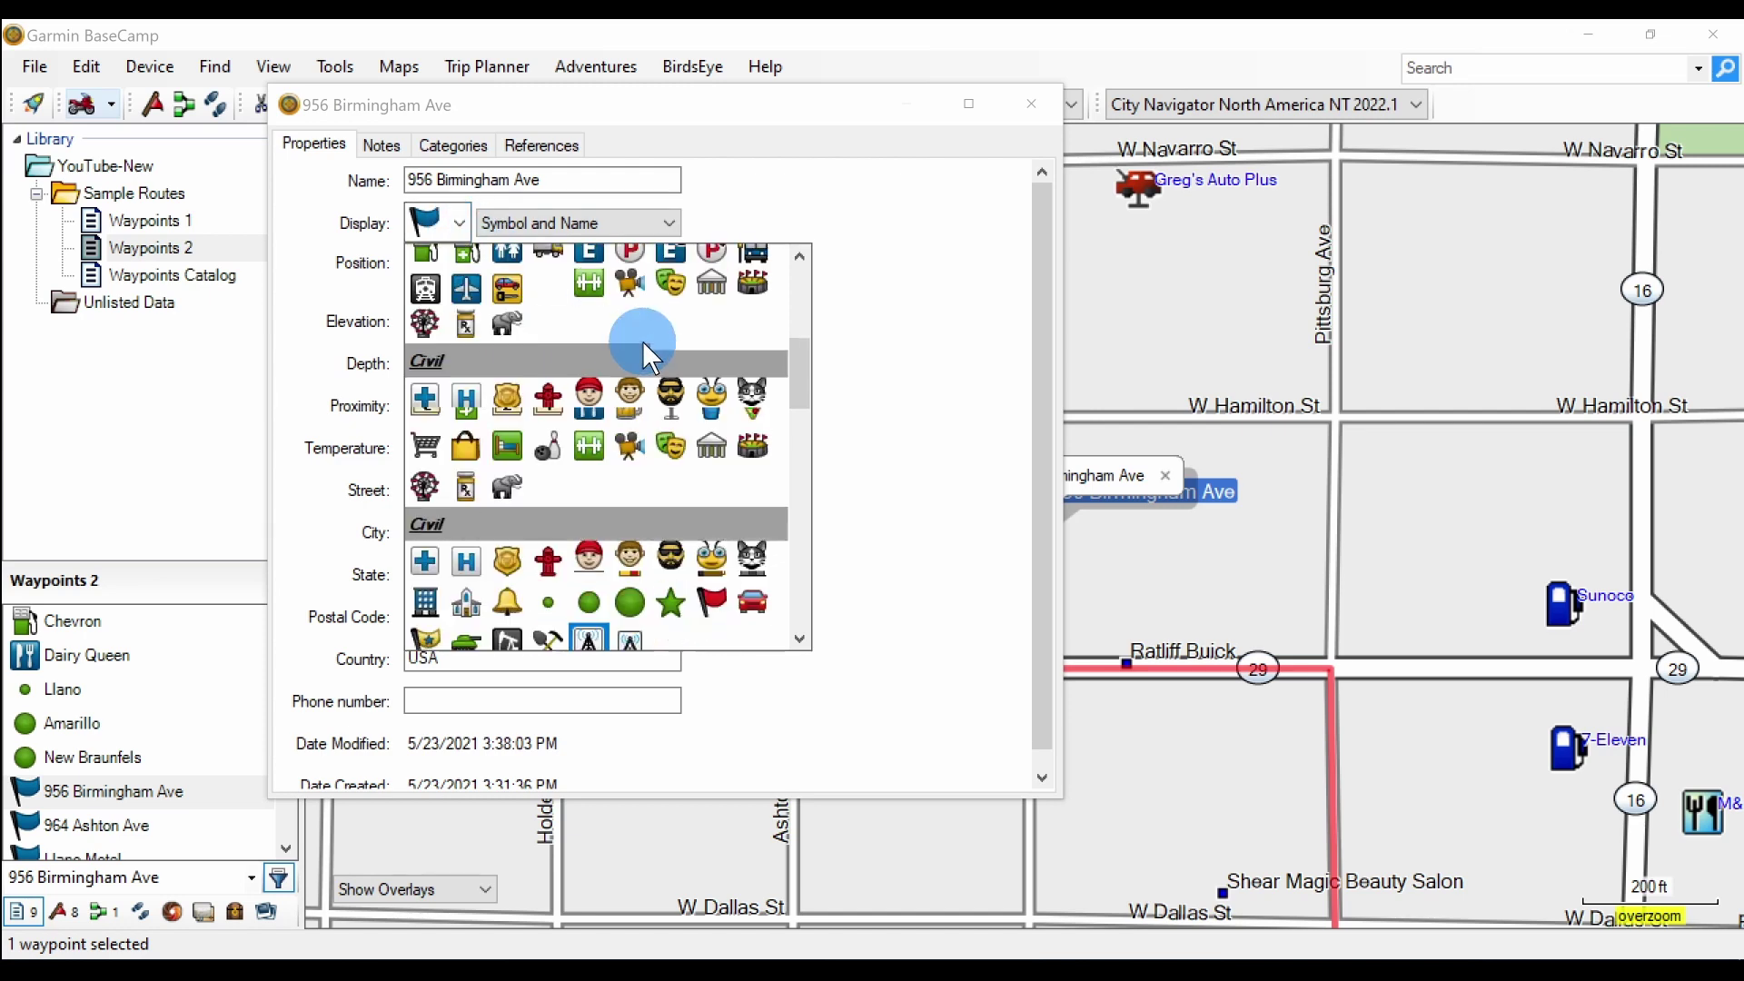
{"action": "scroll", "coordinate": [643, 338], "scroll_direction": "down", "scroll_amount": 2}
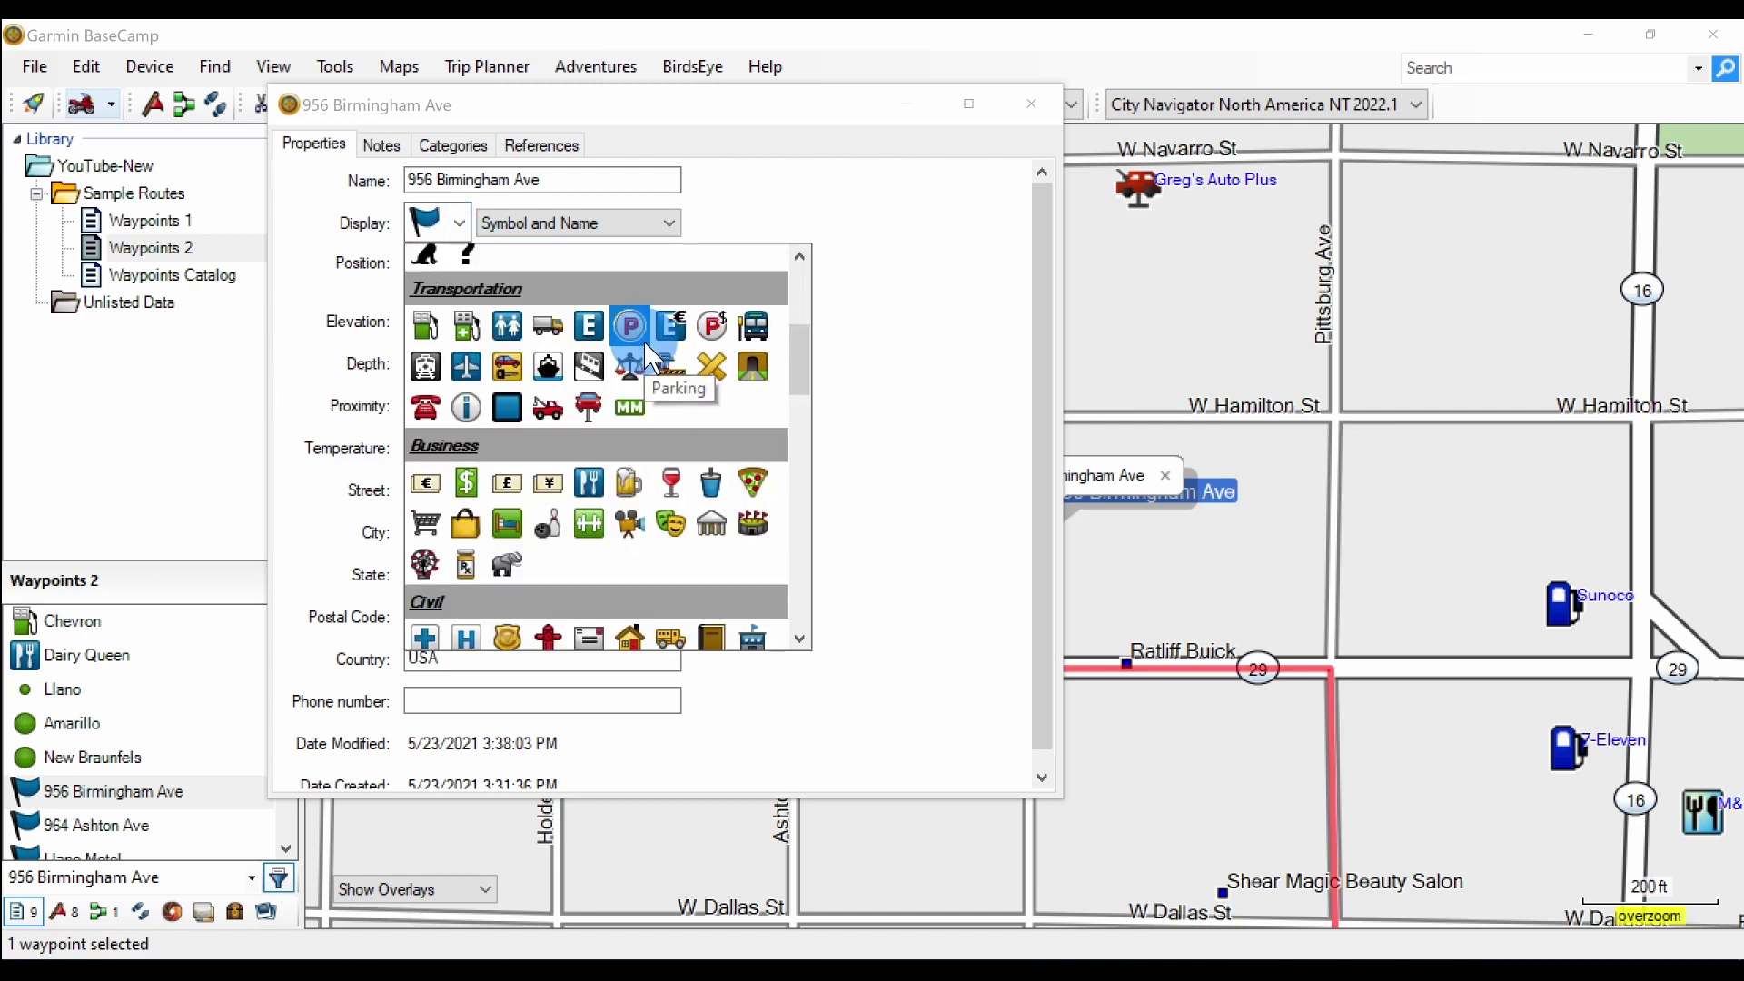
{"action": "scroll", "coordinate": [644, 339], "scroll_direction": "down", "scroll_amount": 2}
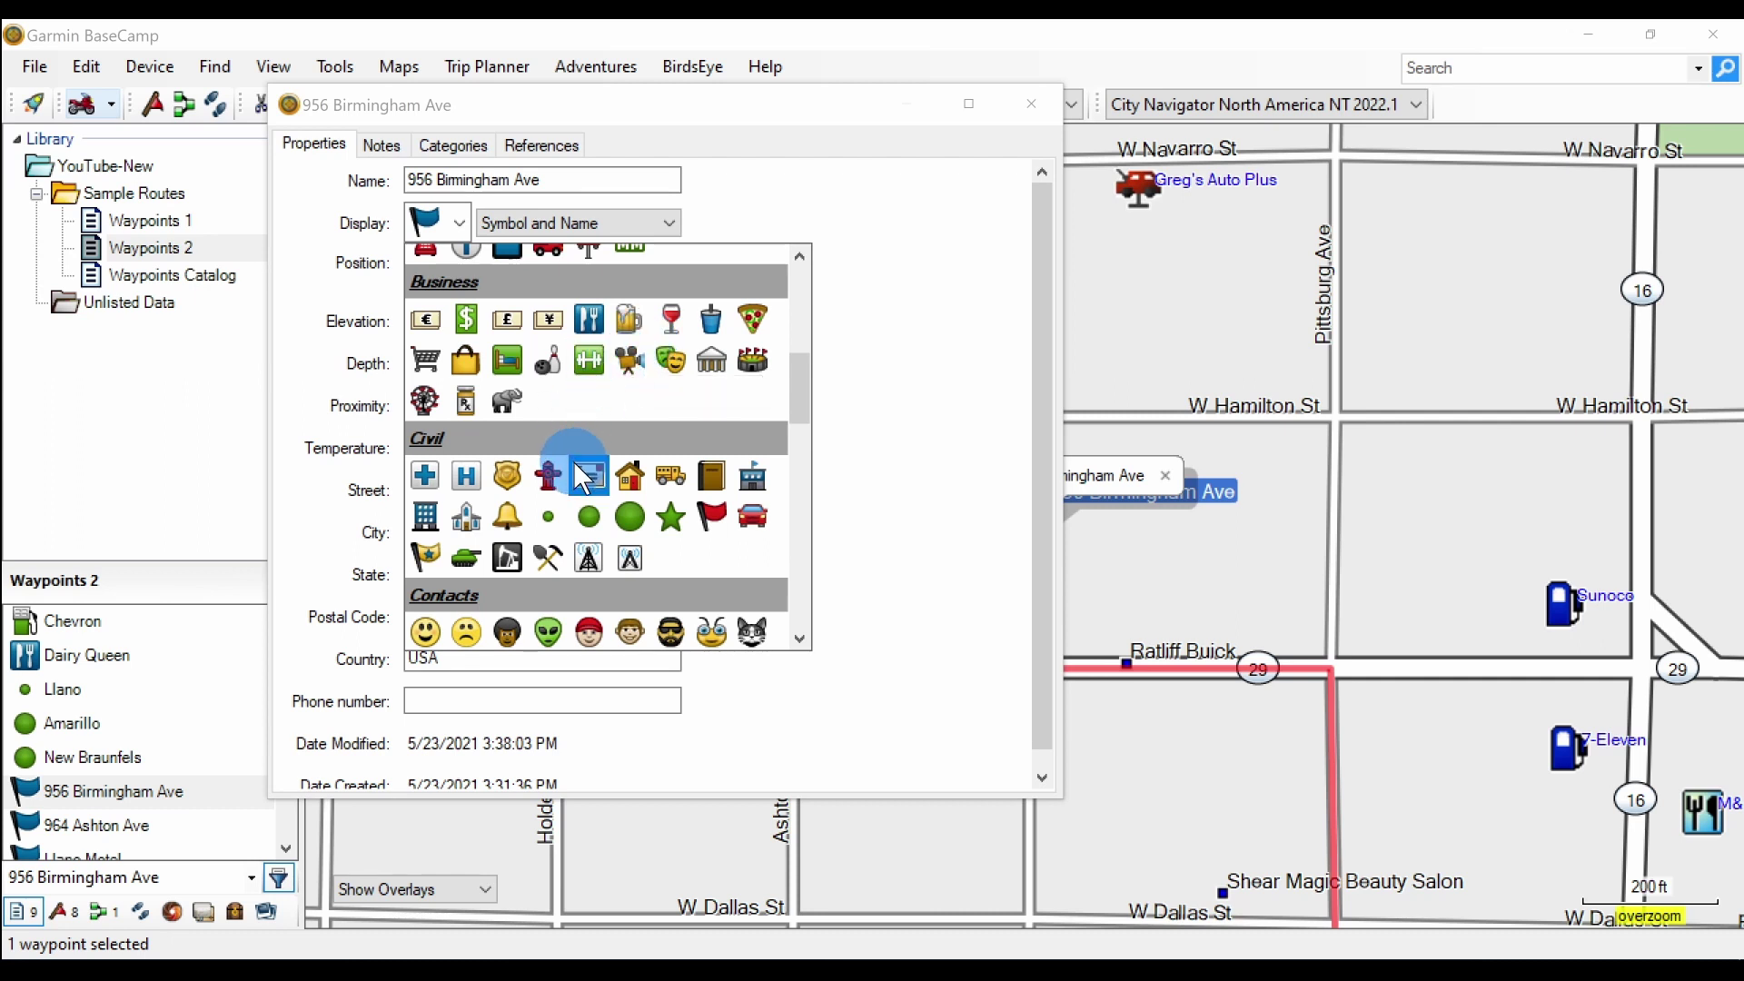
{"action": "left_click", "coordinate": [630, 478]}
Step: Rename the Birmingham Ave waypoint as Someone's Home and close its properties
{"action": "left_click_drag", "start_coordinate": [560, 179], "coordinate": [361, 143]}
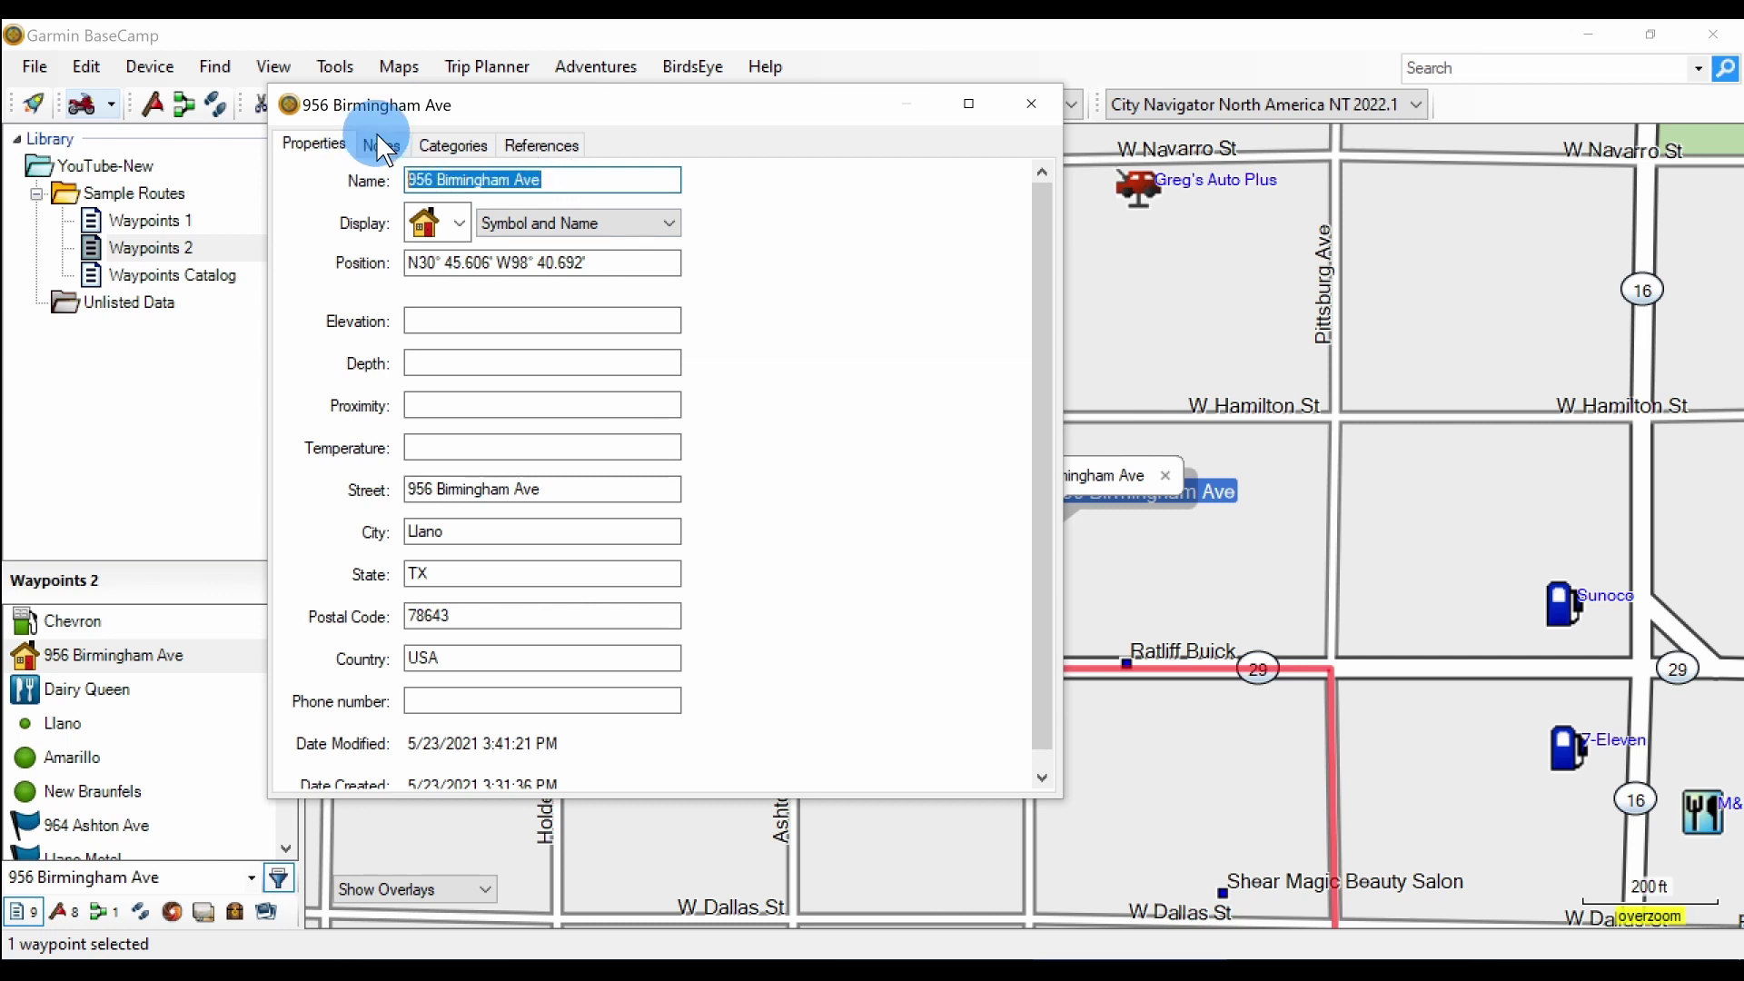
{"action": "type", "text": "Someone's Home"}
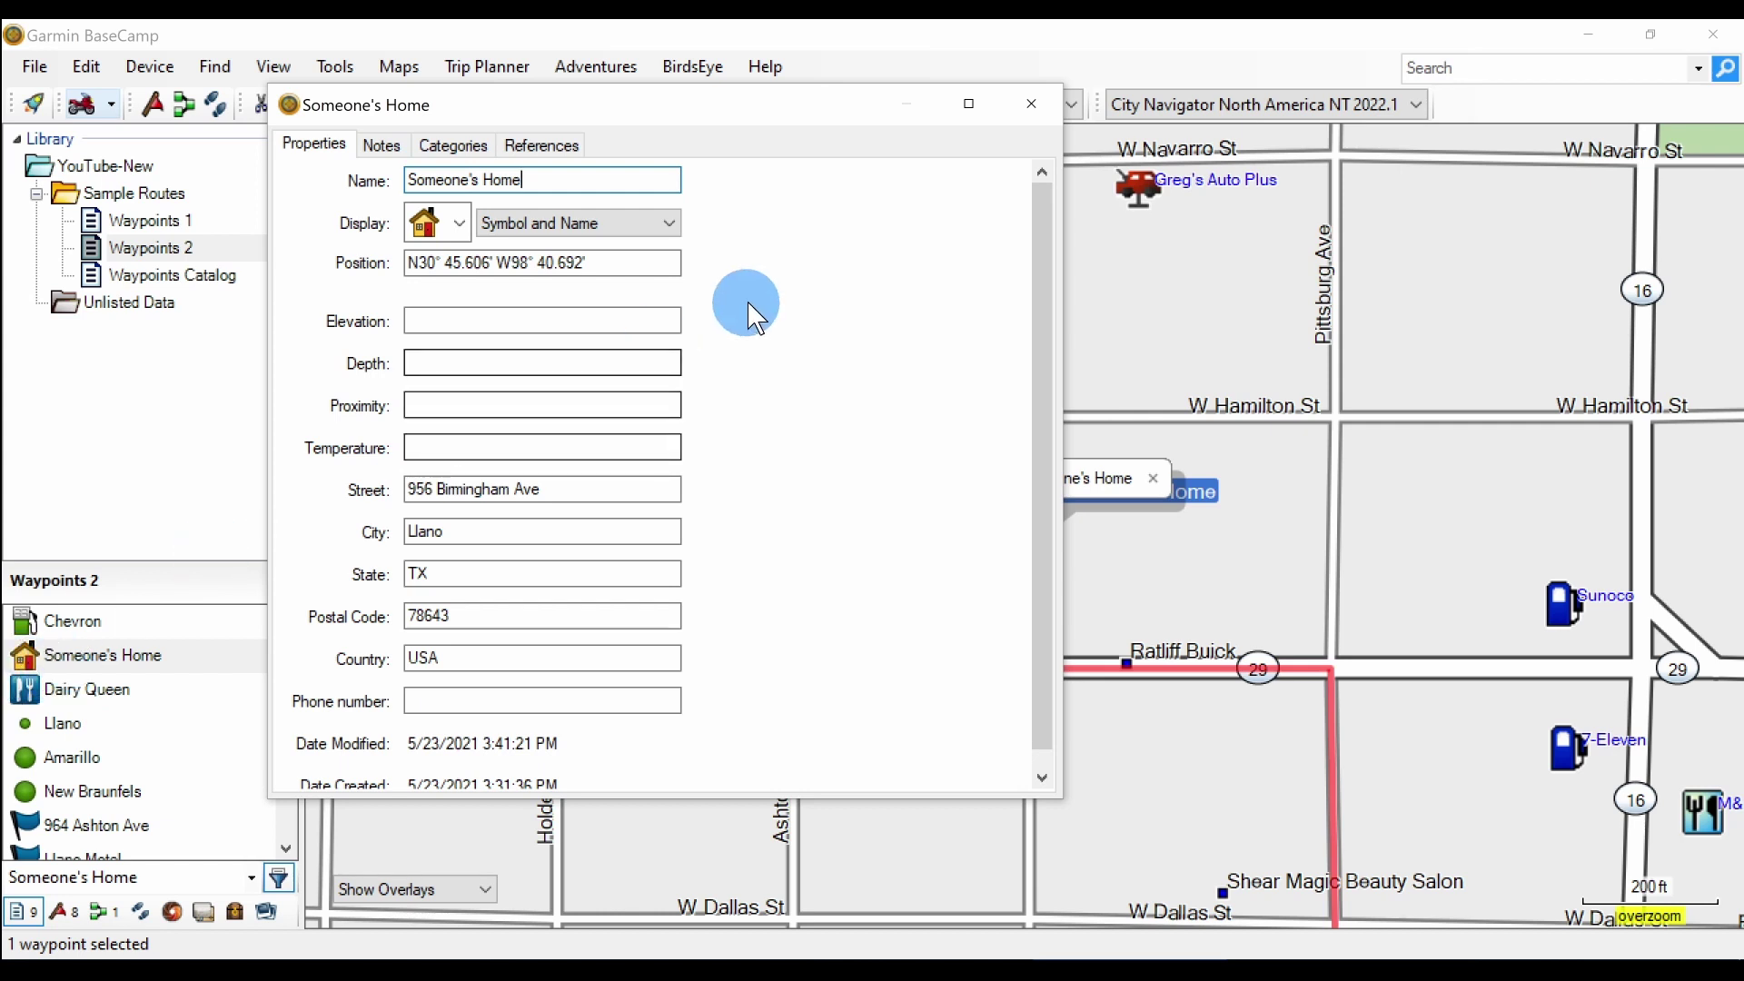
{"action": "left_click", "coordinate": [1028, 104]}
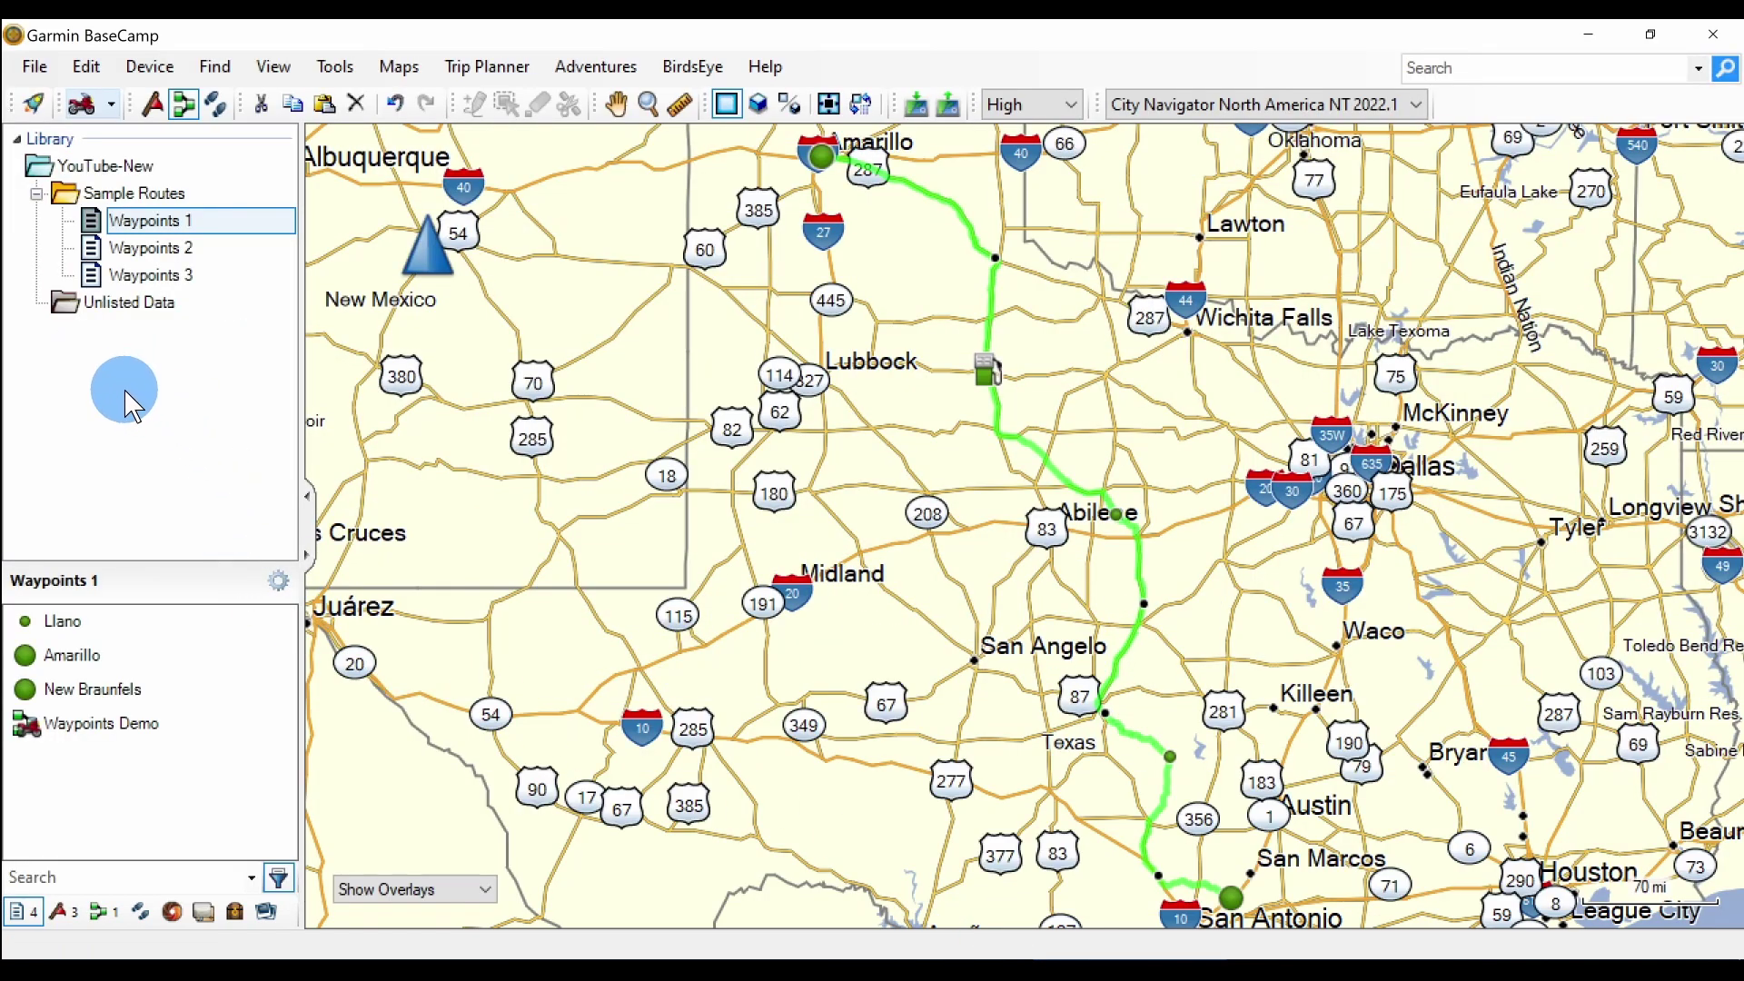
Step: Create a list folder named Waypoints Catalog inside the Sample Routes folder
{"action": "left_click", "coordinate": [98, 190]}
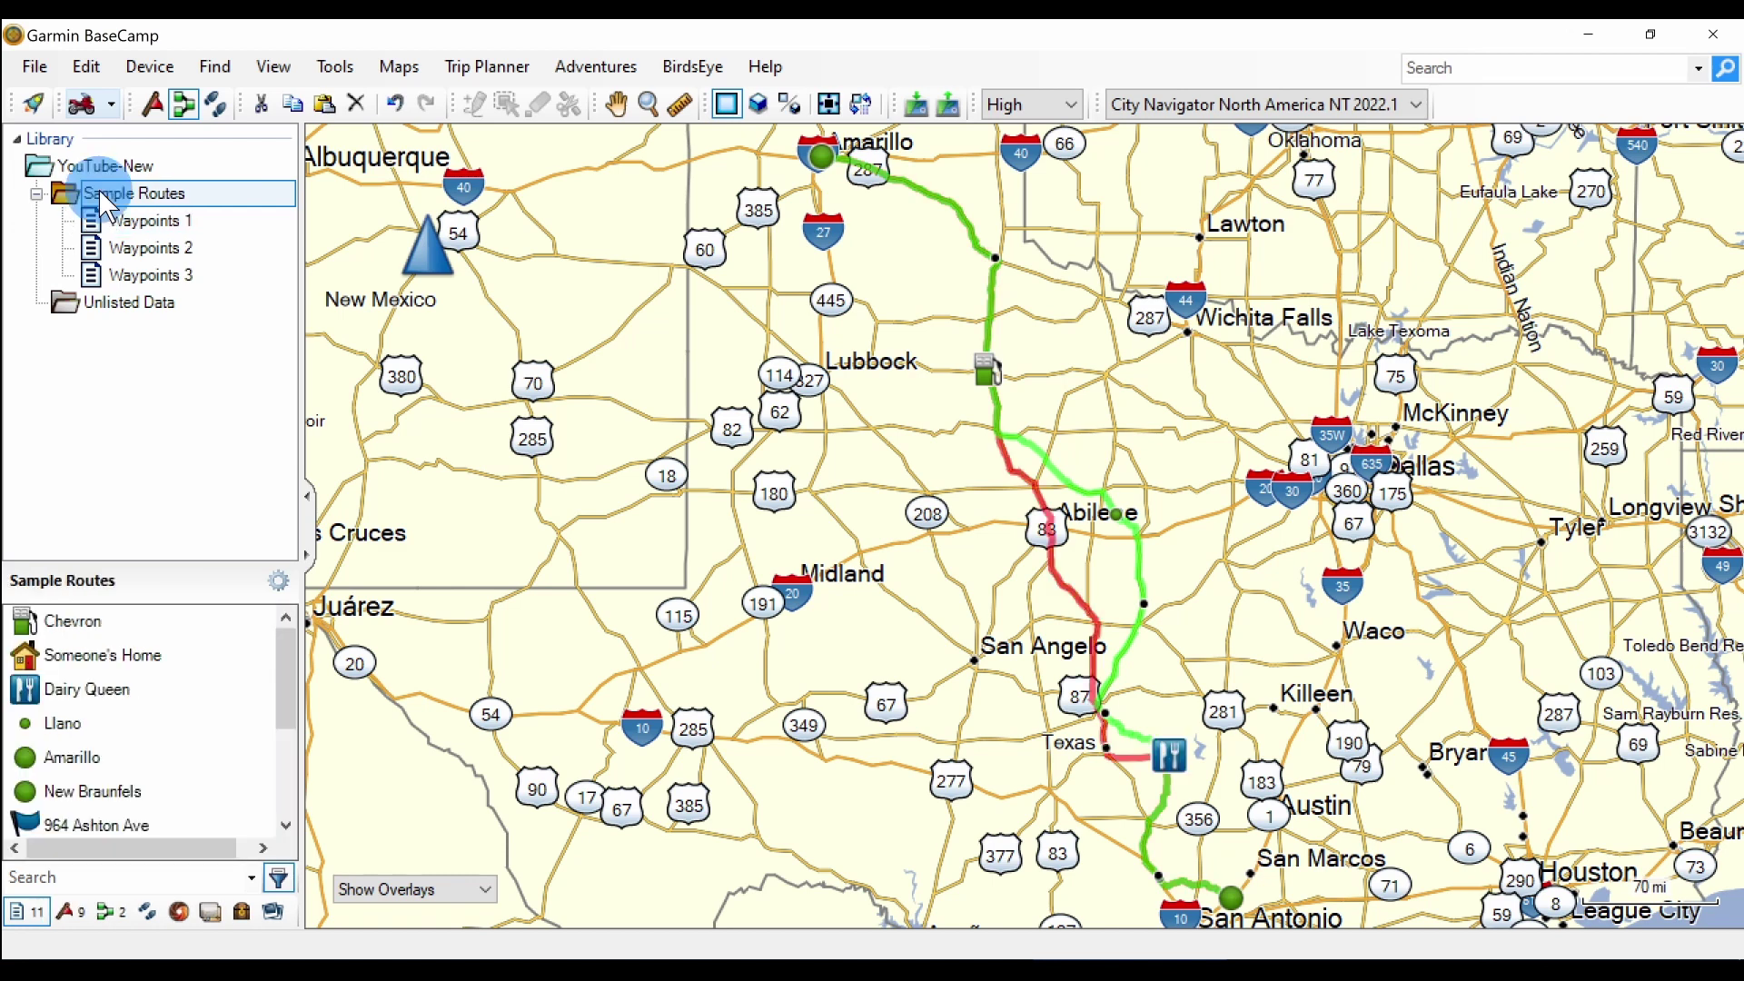
{"action": "right_click", "coordinate": [98, 188]}
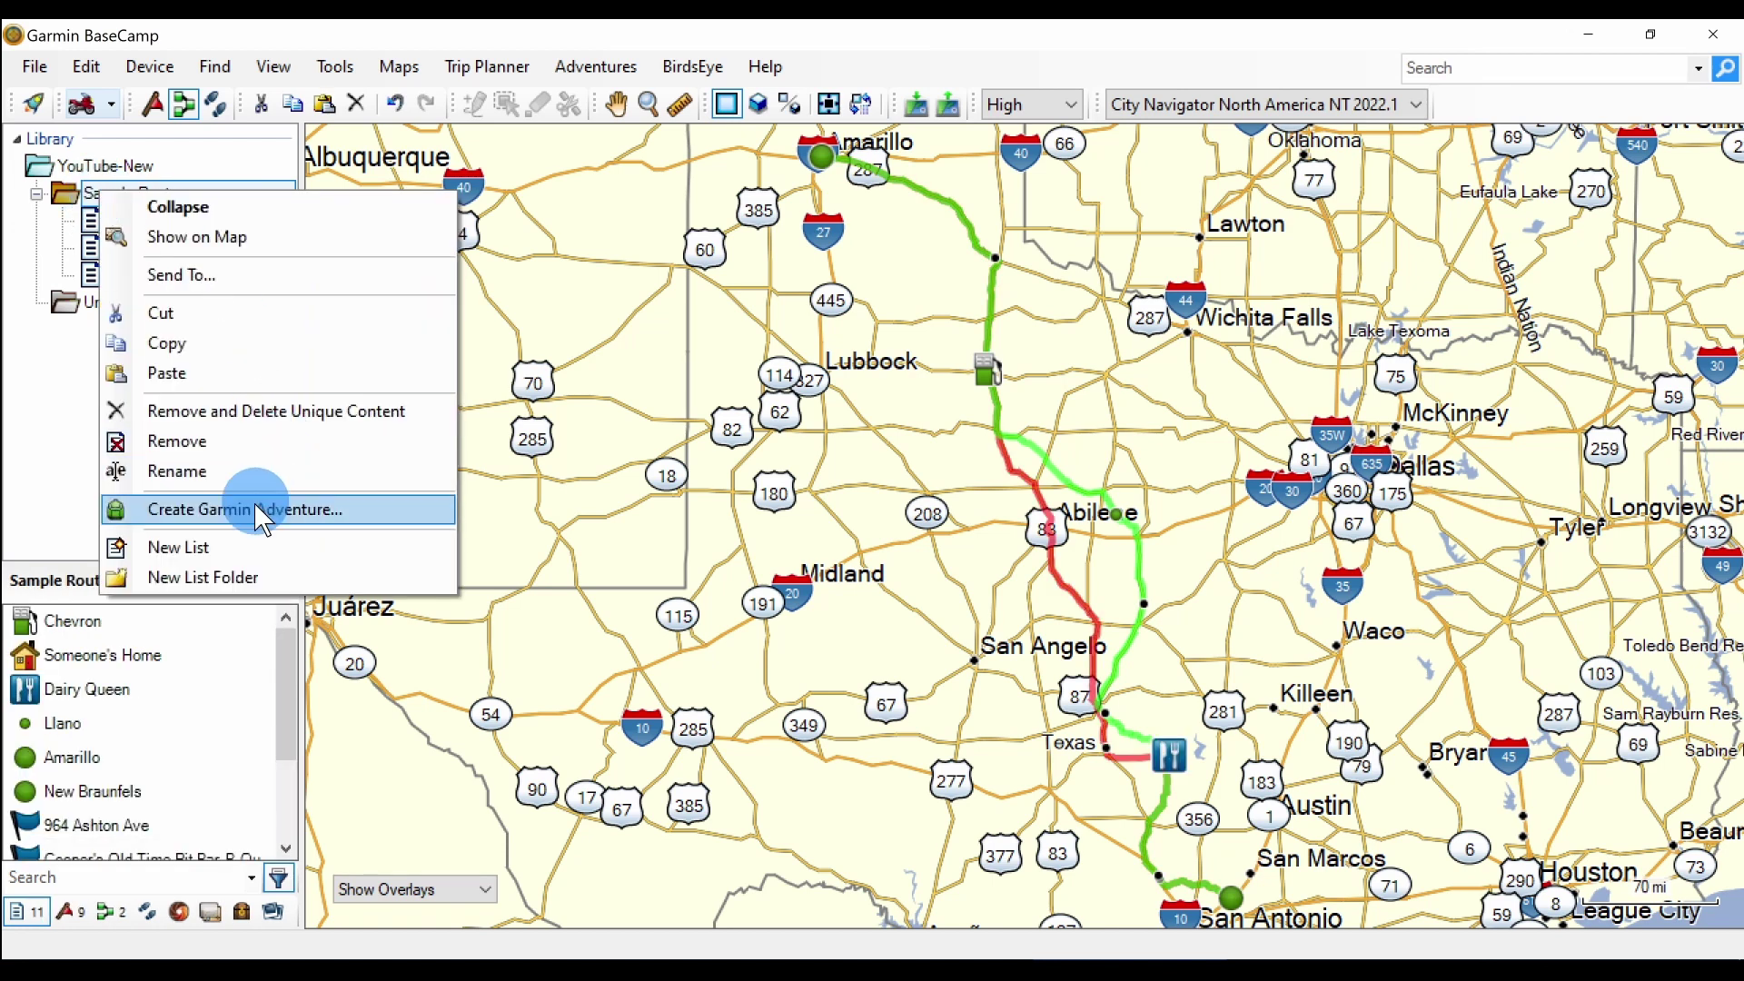
{"action": "left_click", "coordinate": [209, 578]}
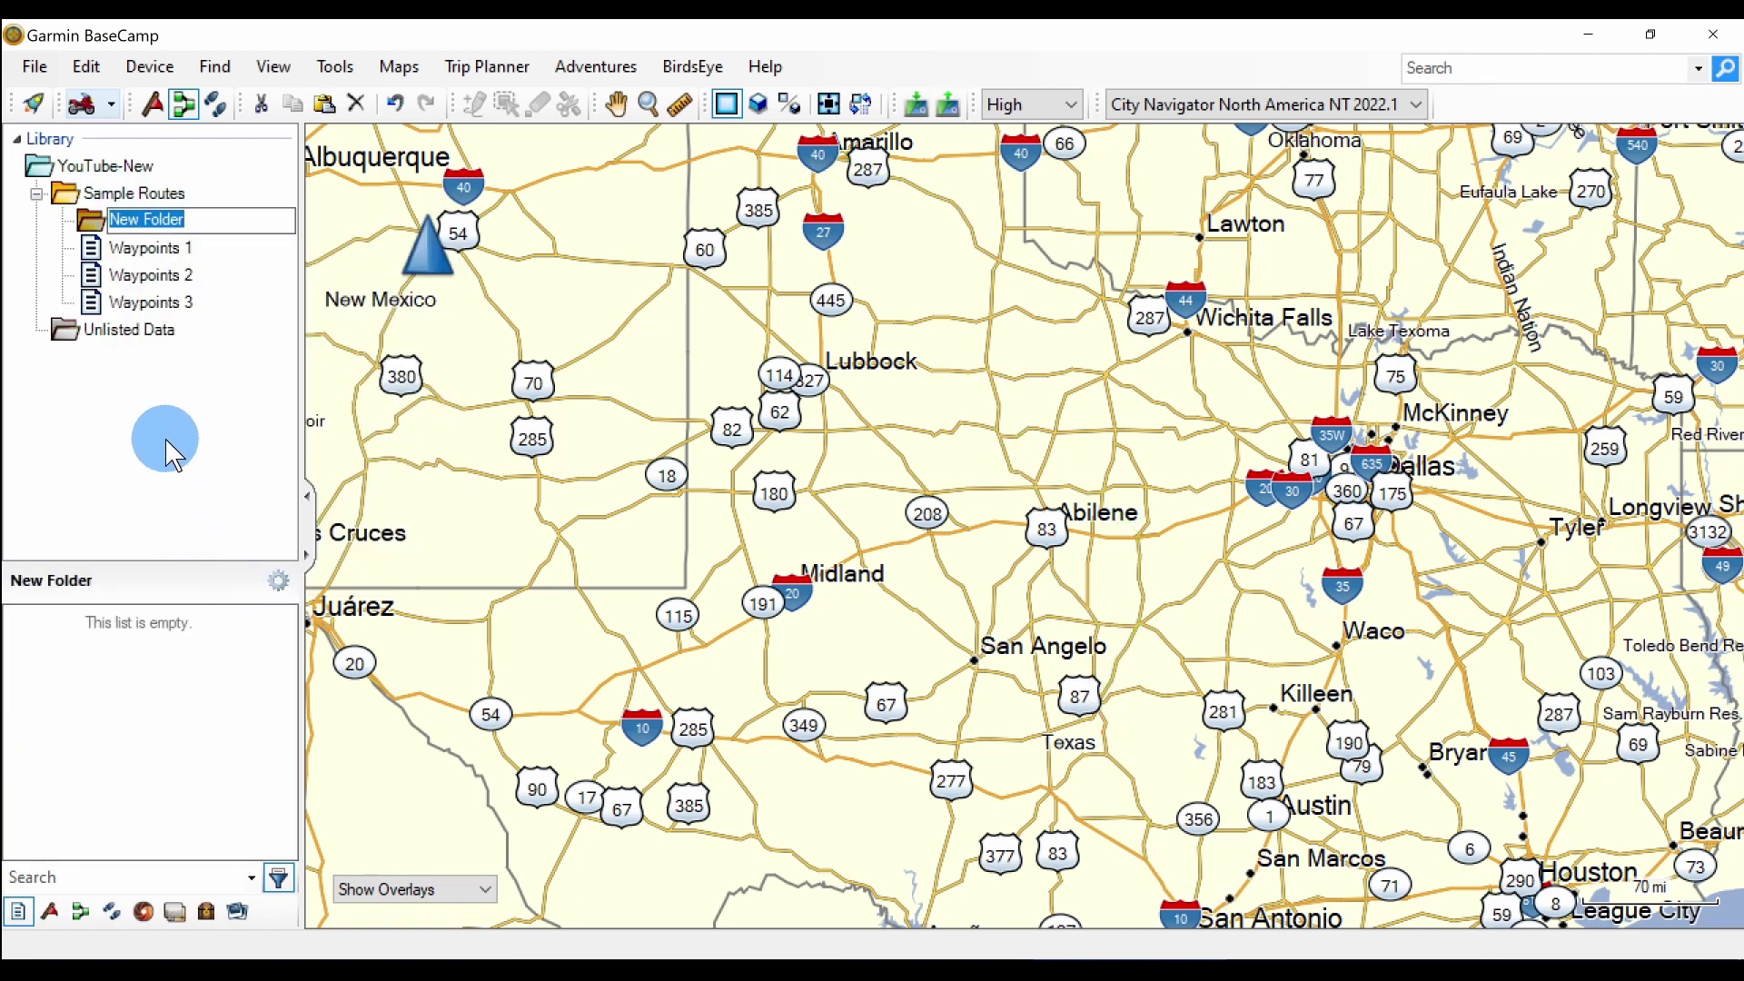
{"action": "type", "text": "Way"}
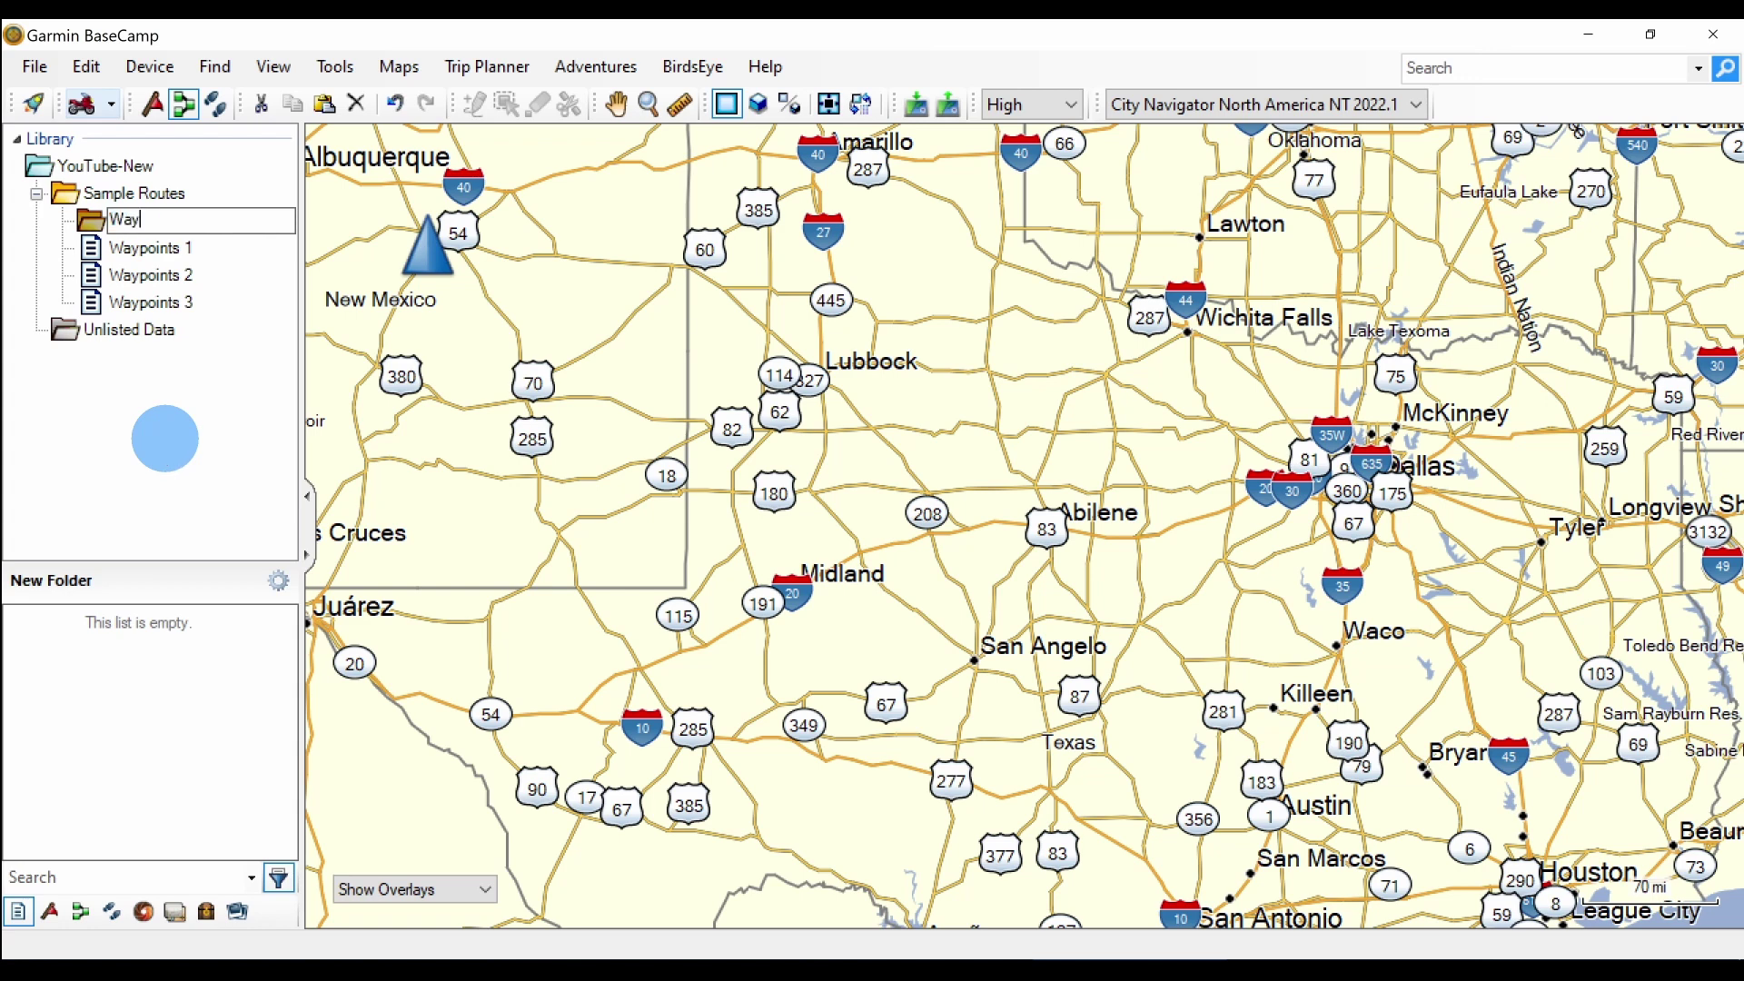
{"action": "type", "text": "points Catalog"}
{"action": "key", "text": "Return"}
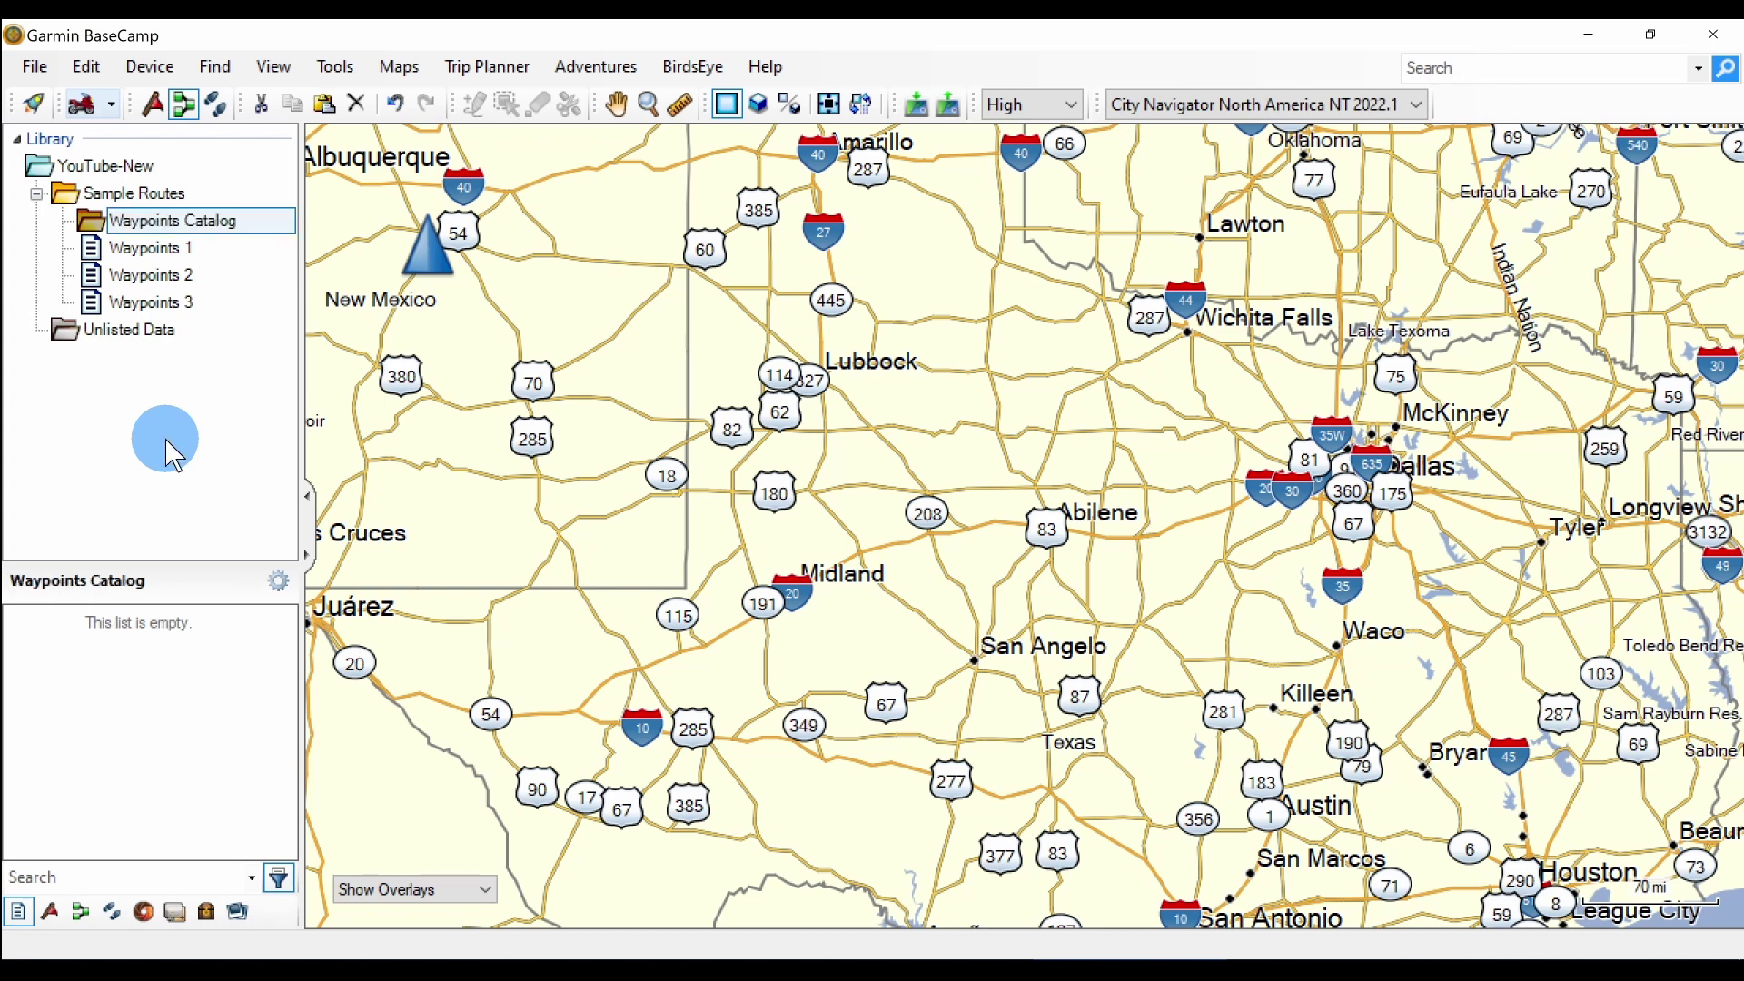
Step: Add a list named Cities to the Waypoints Catalog folder
{"action": "right_click", "coordinate": [191, 218]}
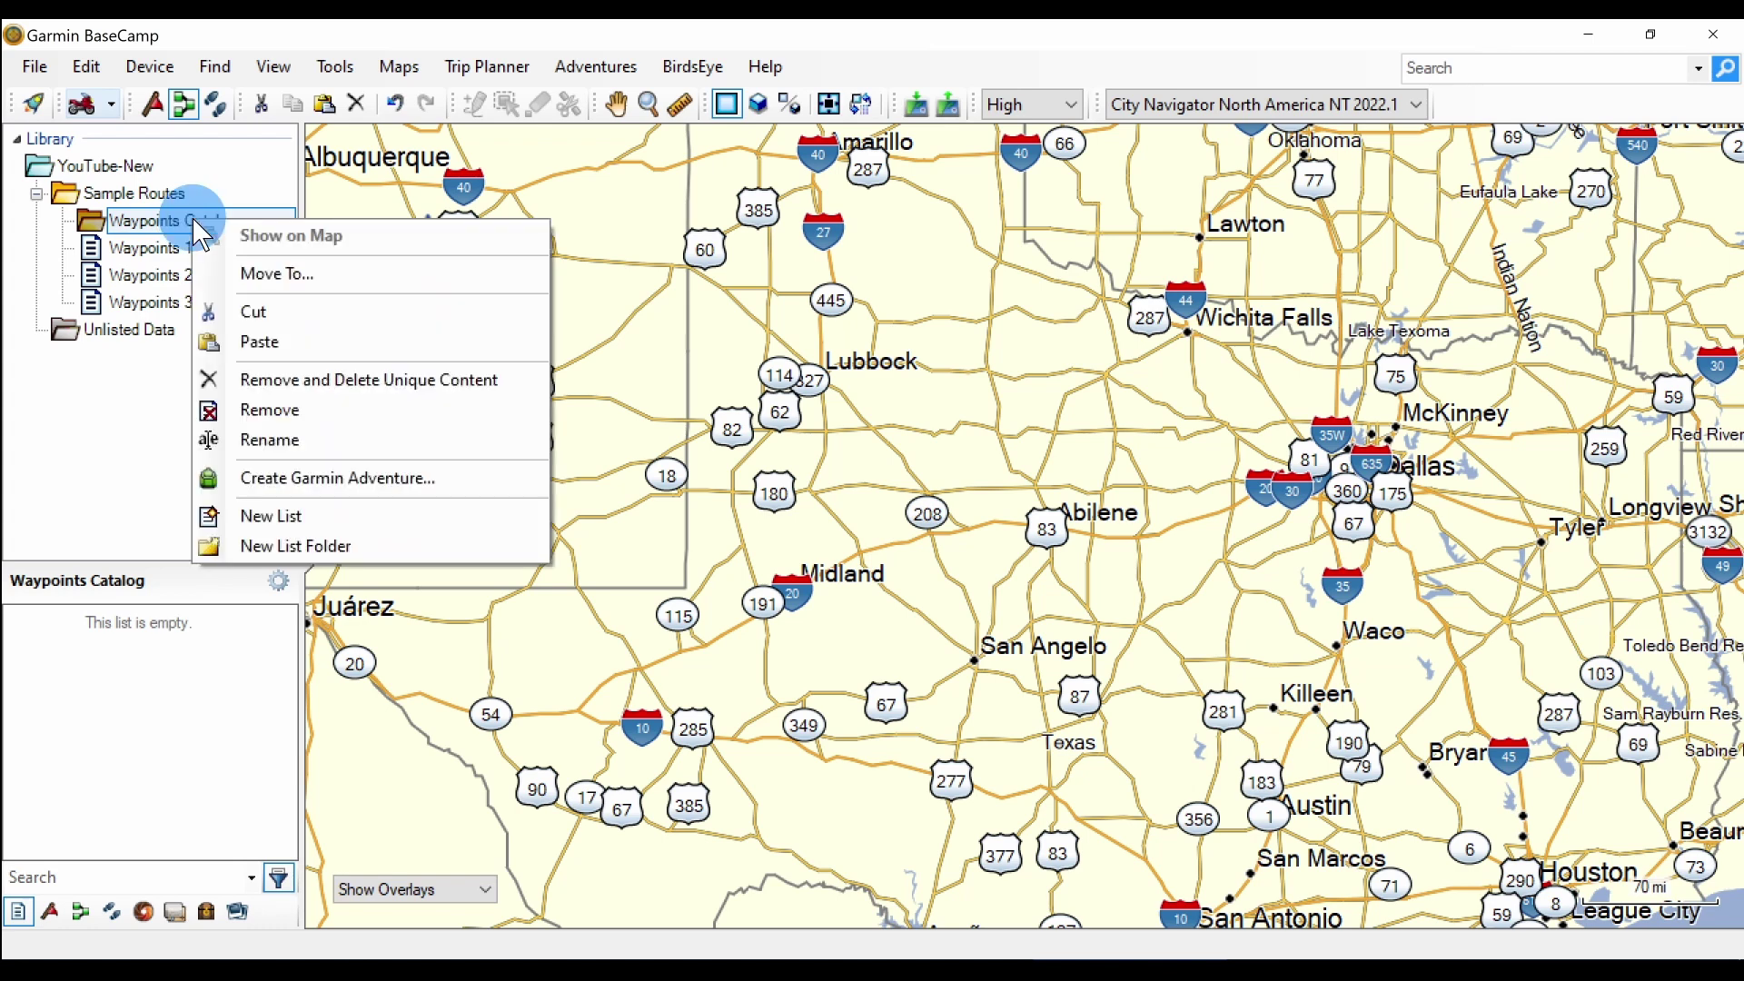
{"action": "left_click", "coordinate": [277, 511]}
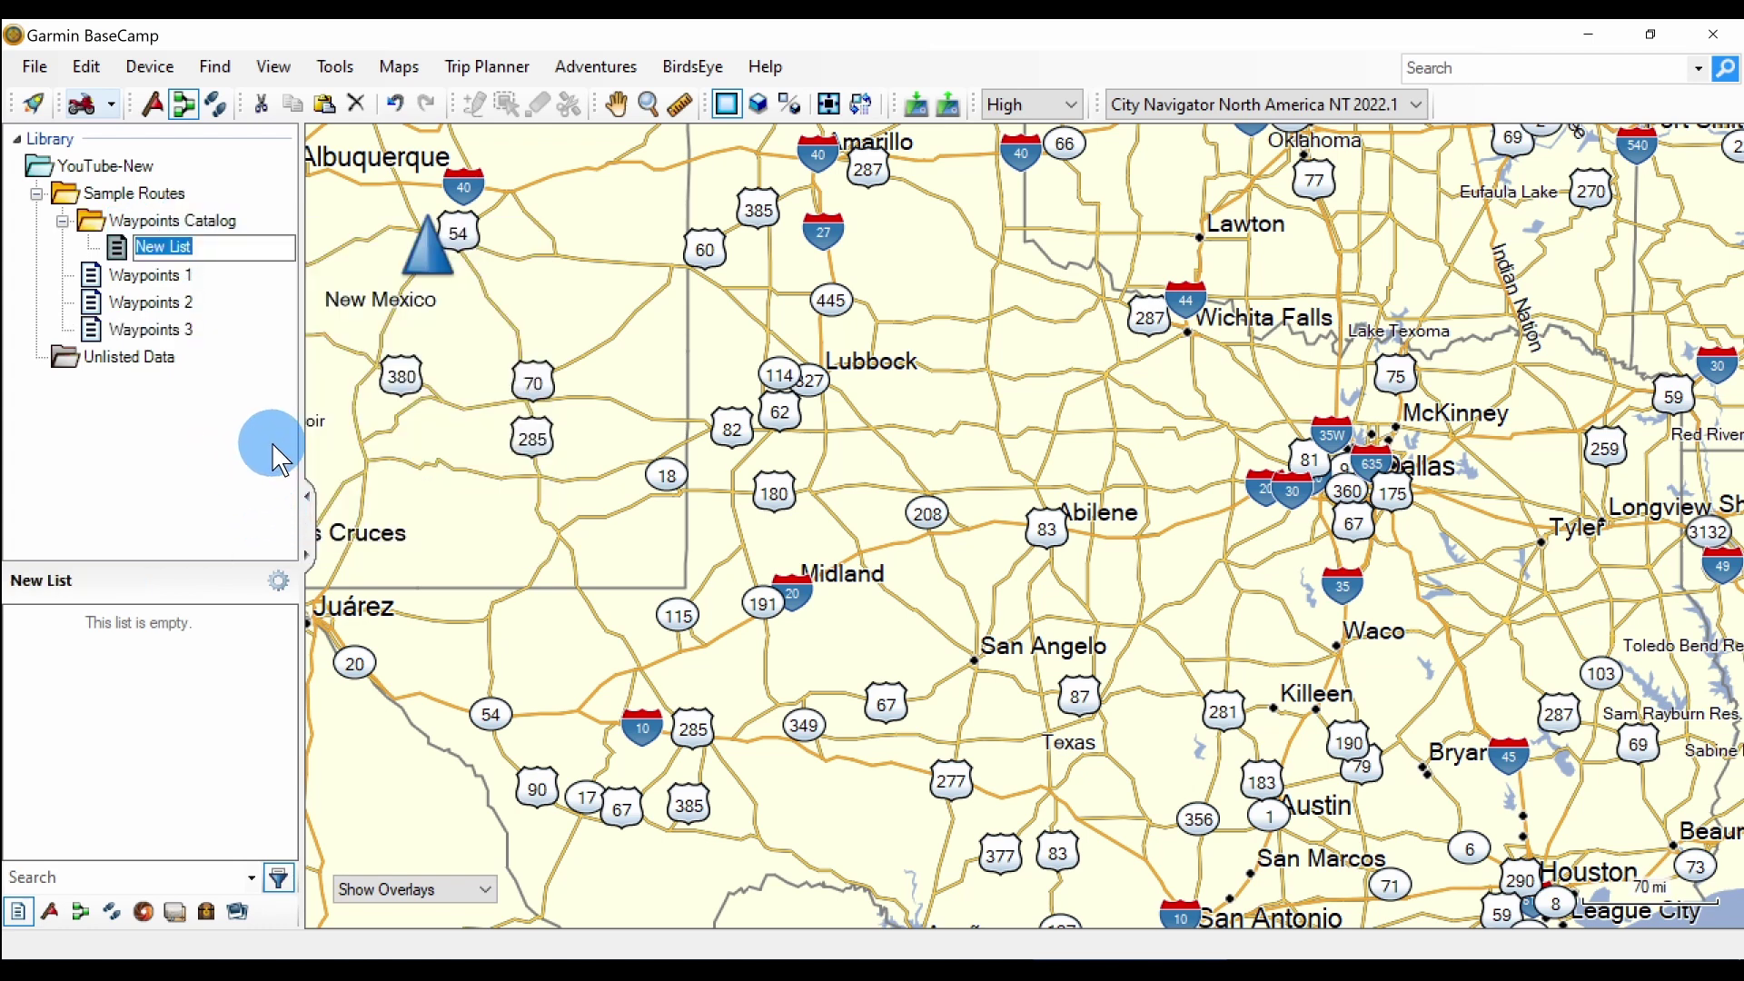
{"action": "type", "text": "Cit"}
{"action": "type", "text": "ies"}
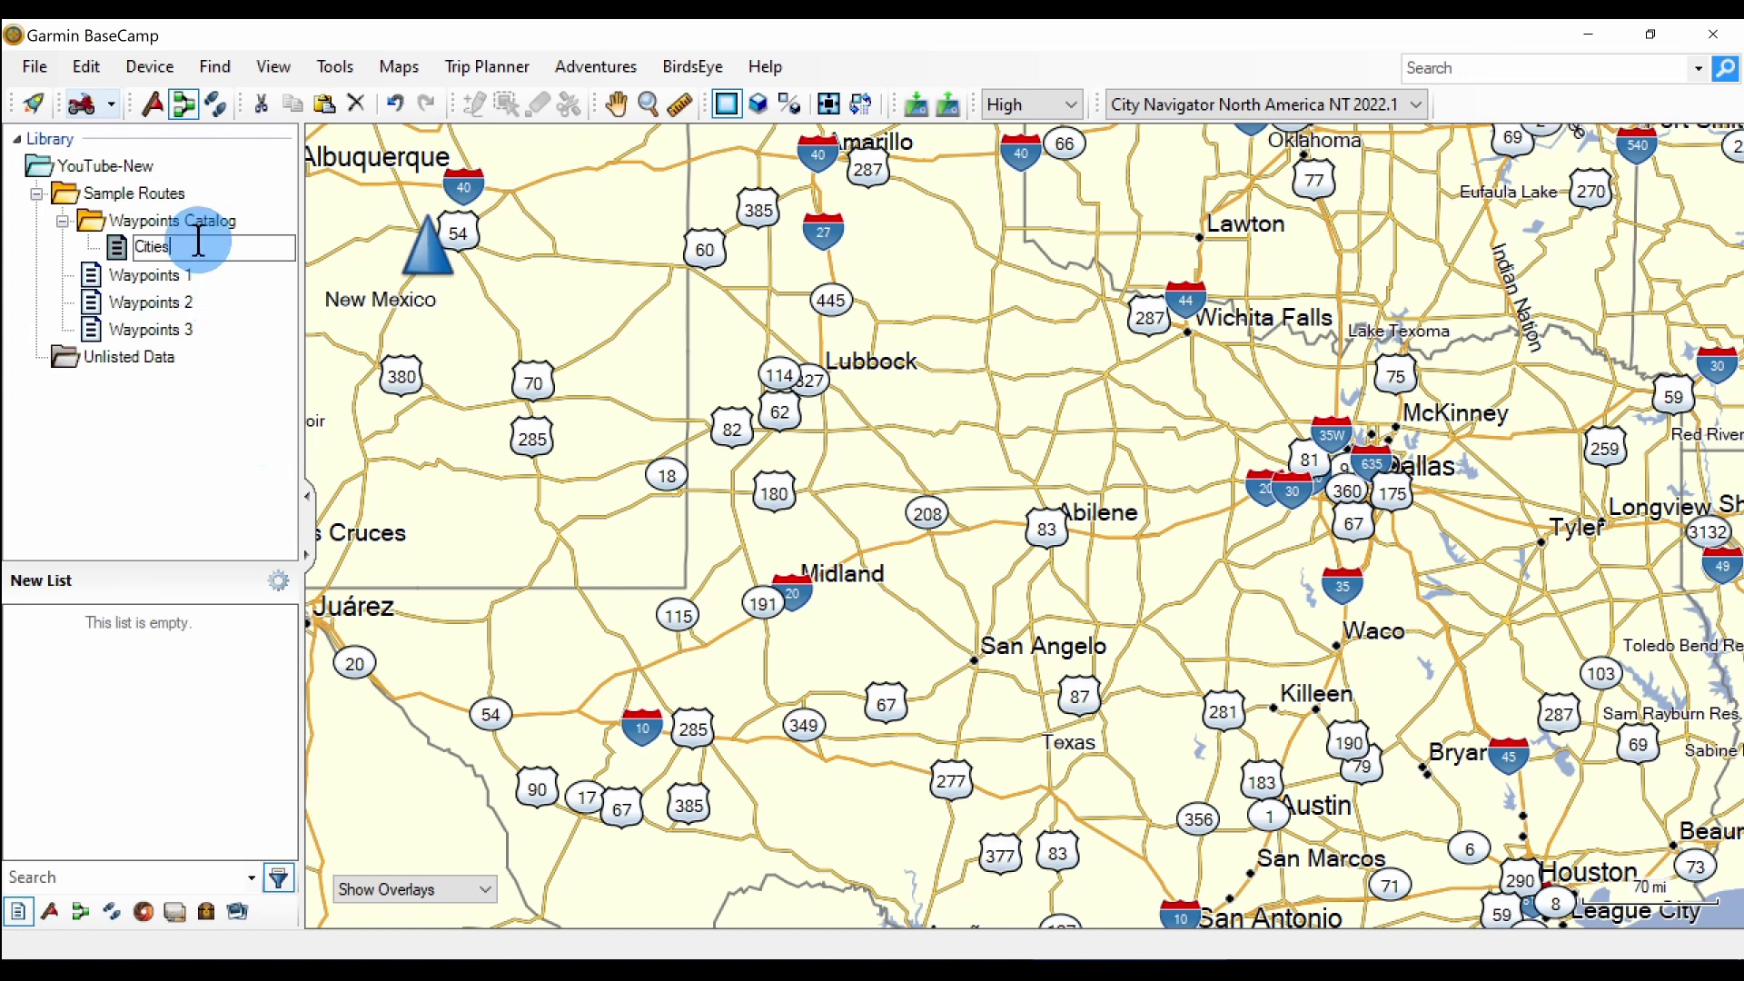
Step: Add a second list named Hotels to the Waypoints Catalog folder
{"action": "left_click", "coordinate": [191, 219]}
{"action": "right_click", "coordinate": [192, 220]}
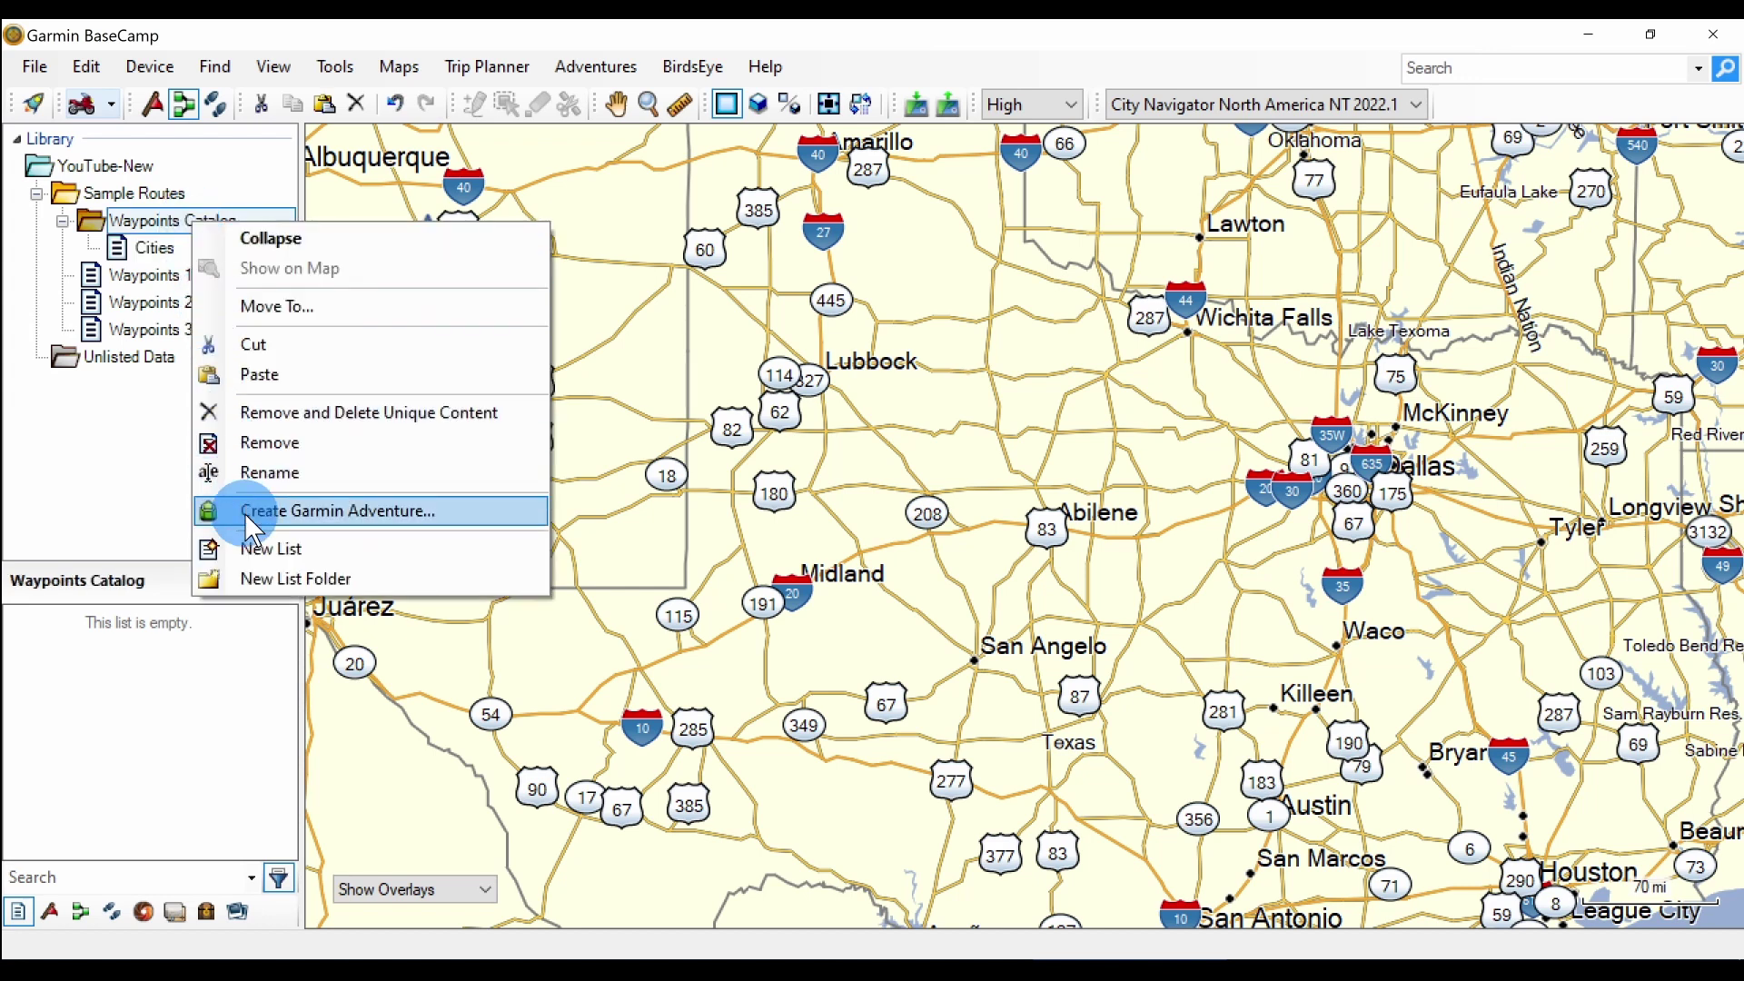
{"action": "left_click", "coordinate": [246, 548]}
{"action": "type", "text": "Hotels"}
{"action": "left_click", "coordinate": [206, 449]}
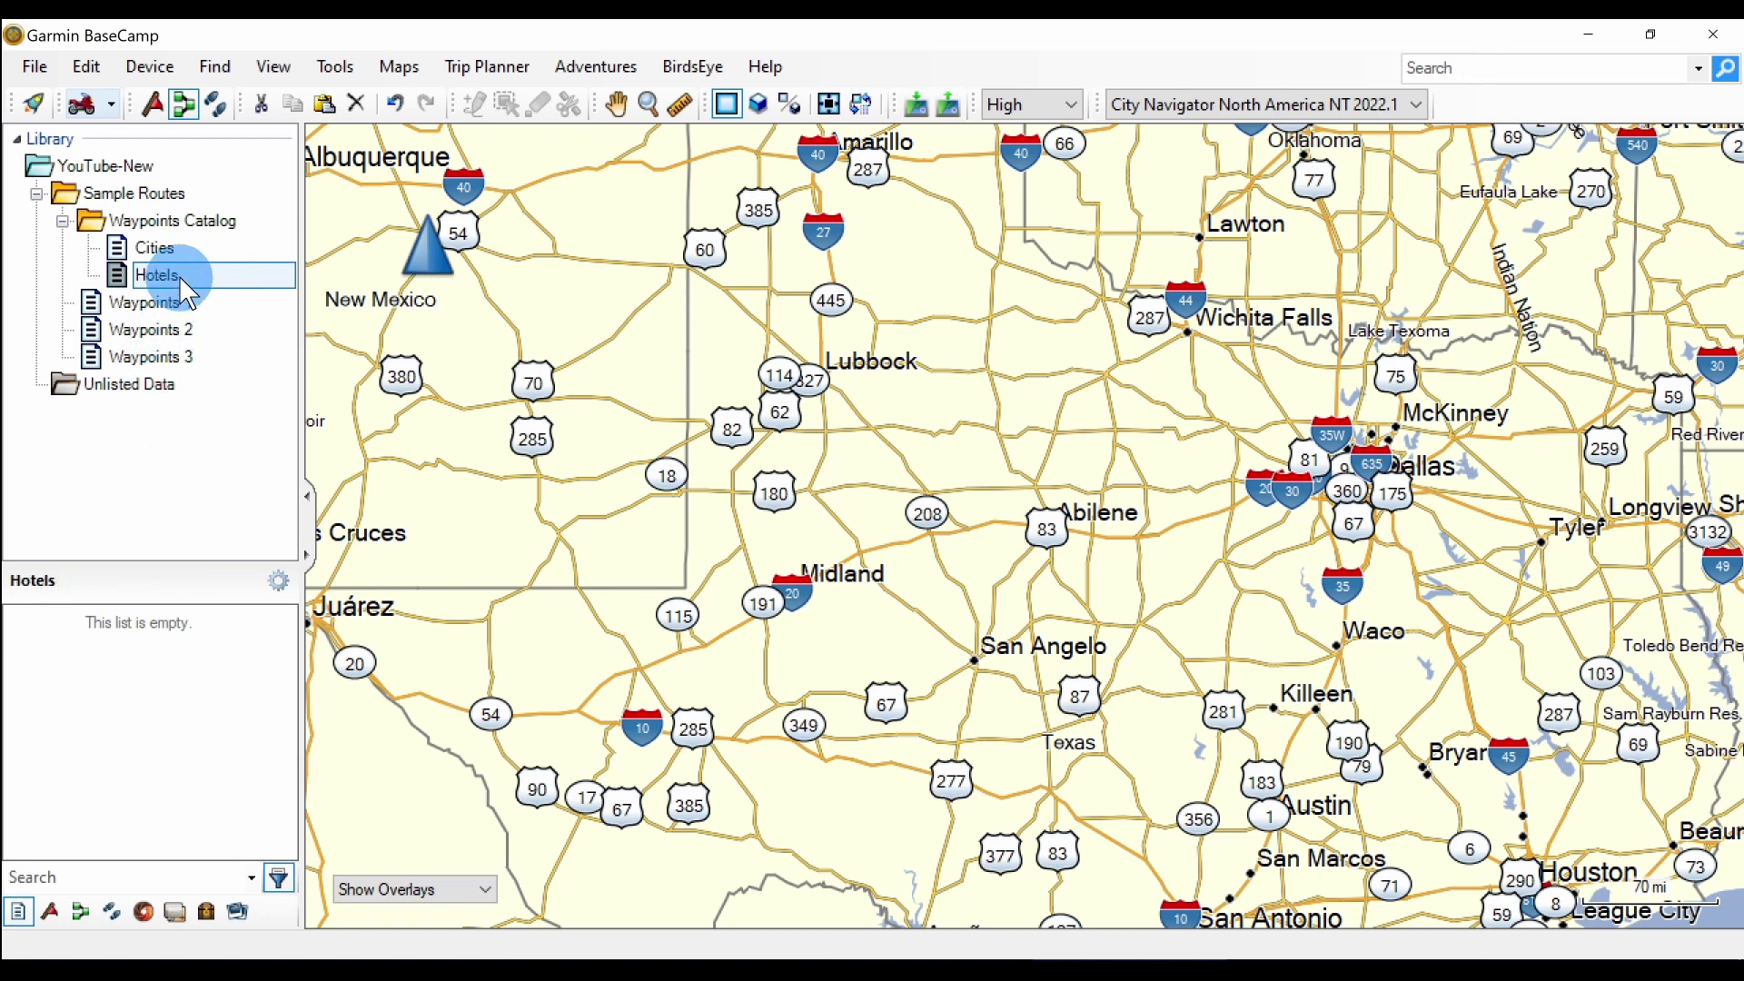
Step: Search for Tucumcari, NM and create a waypoint from the Tucumcari city result in the Cities list
{"action": "left_click", "coordinate": [164, 247]}
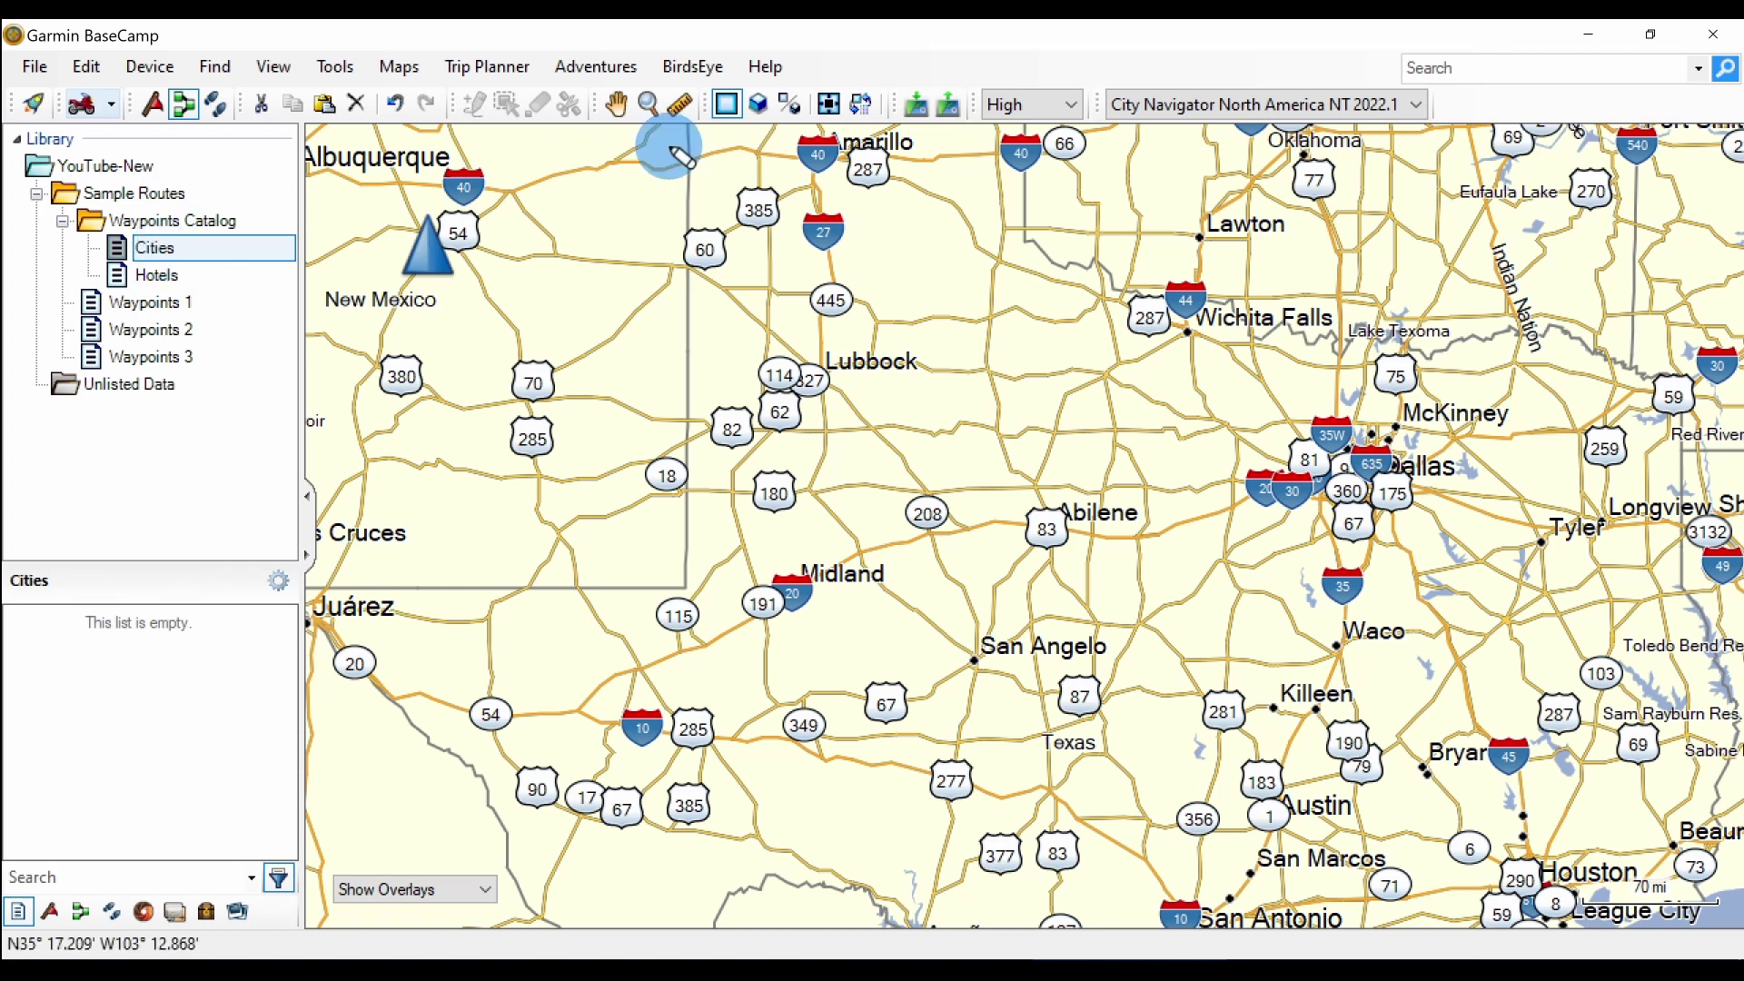
{"action": "left_click", "coordinate": [1476, 68]}
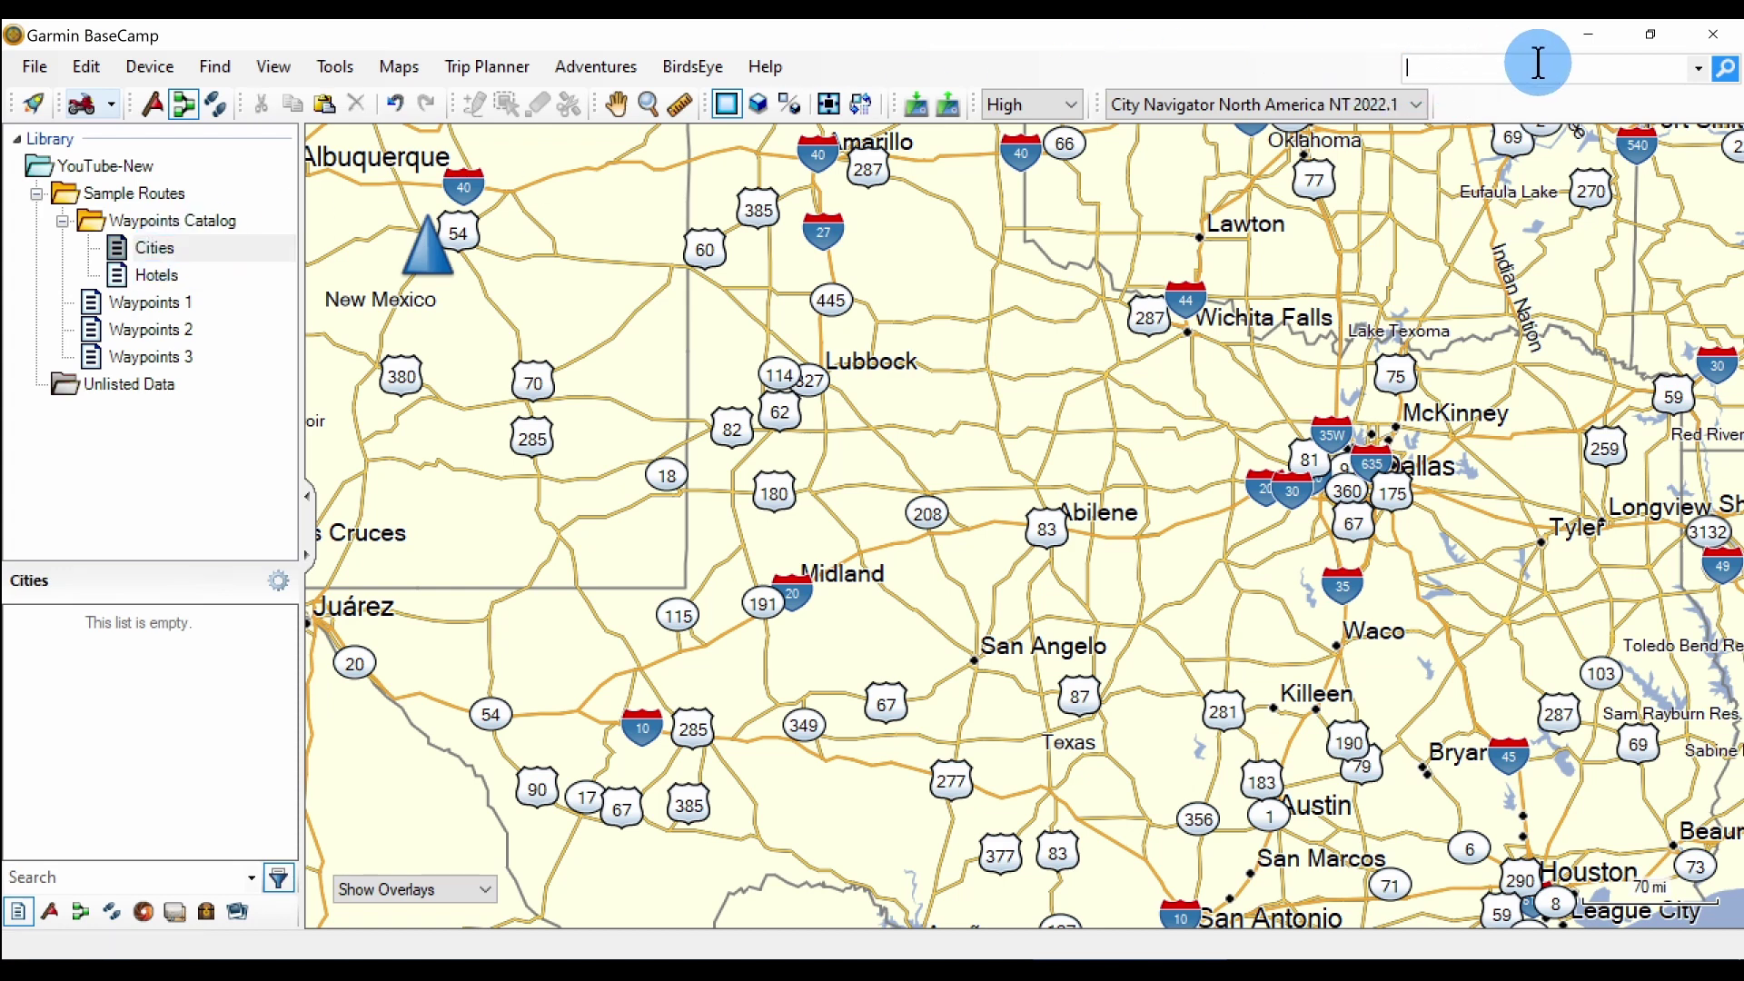
{"action": "type", "text": "Tucumcari, NM"}
{"action": "key", "text": "Return"}
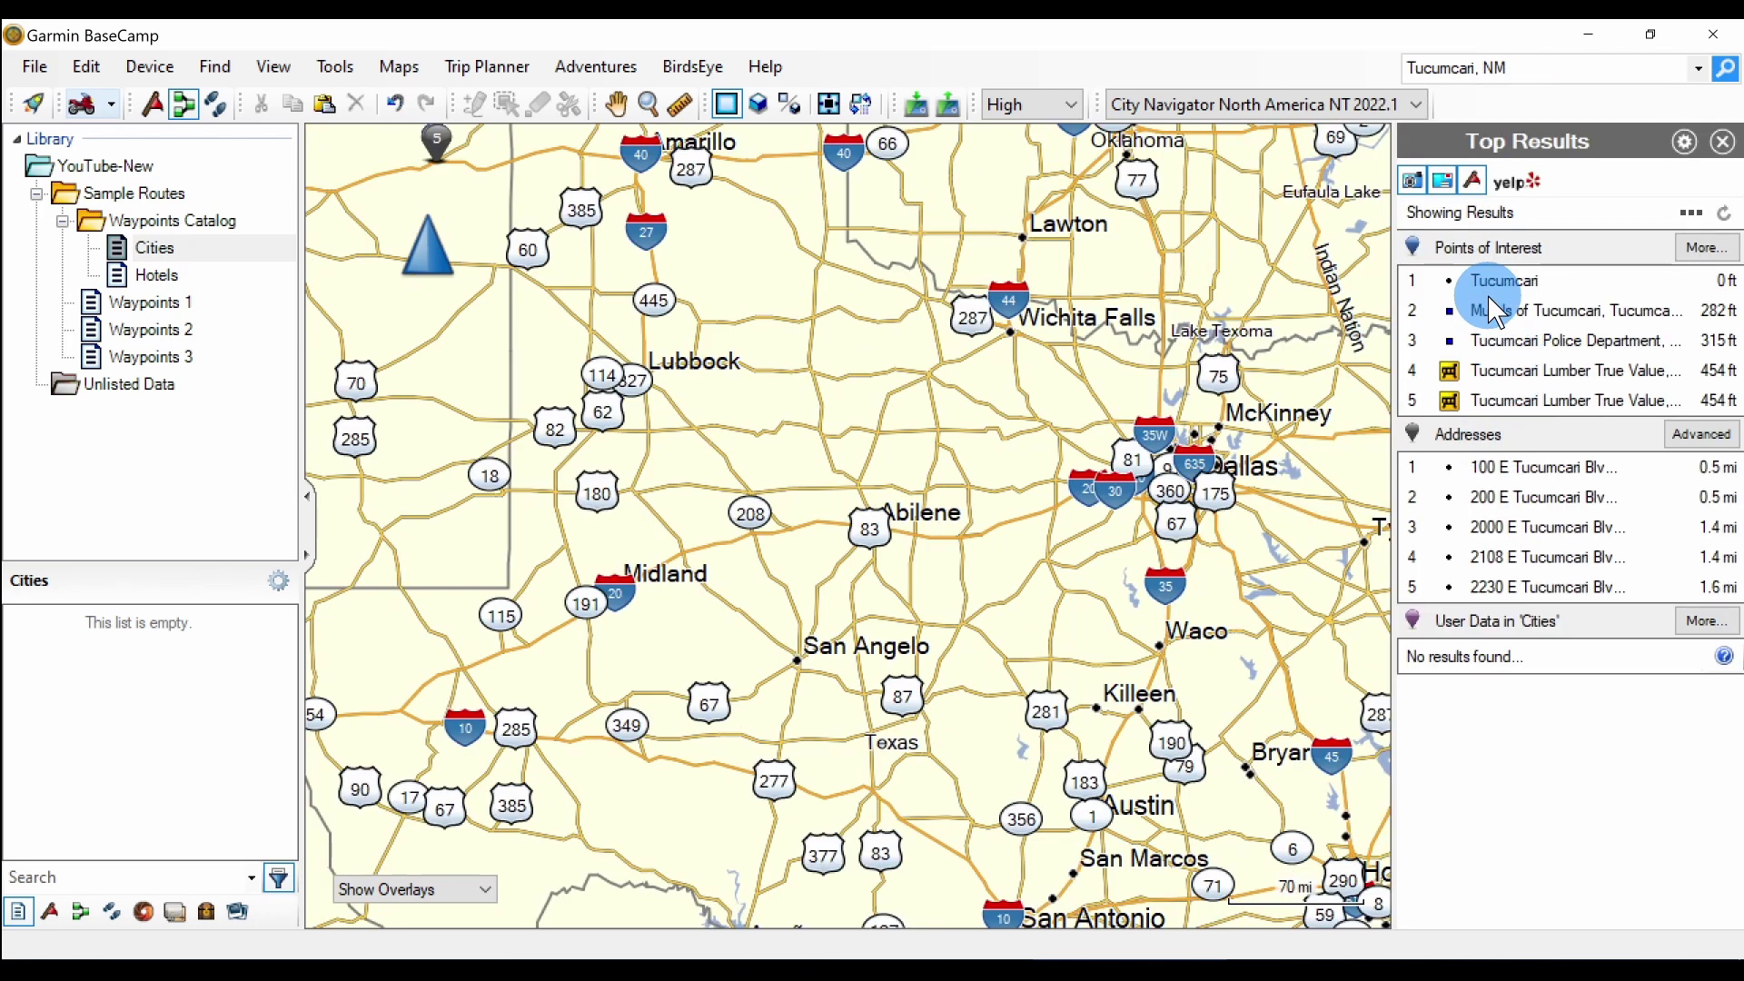
{"action": "left_click", "coordinate": [1492, 289]}
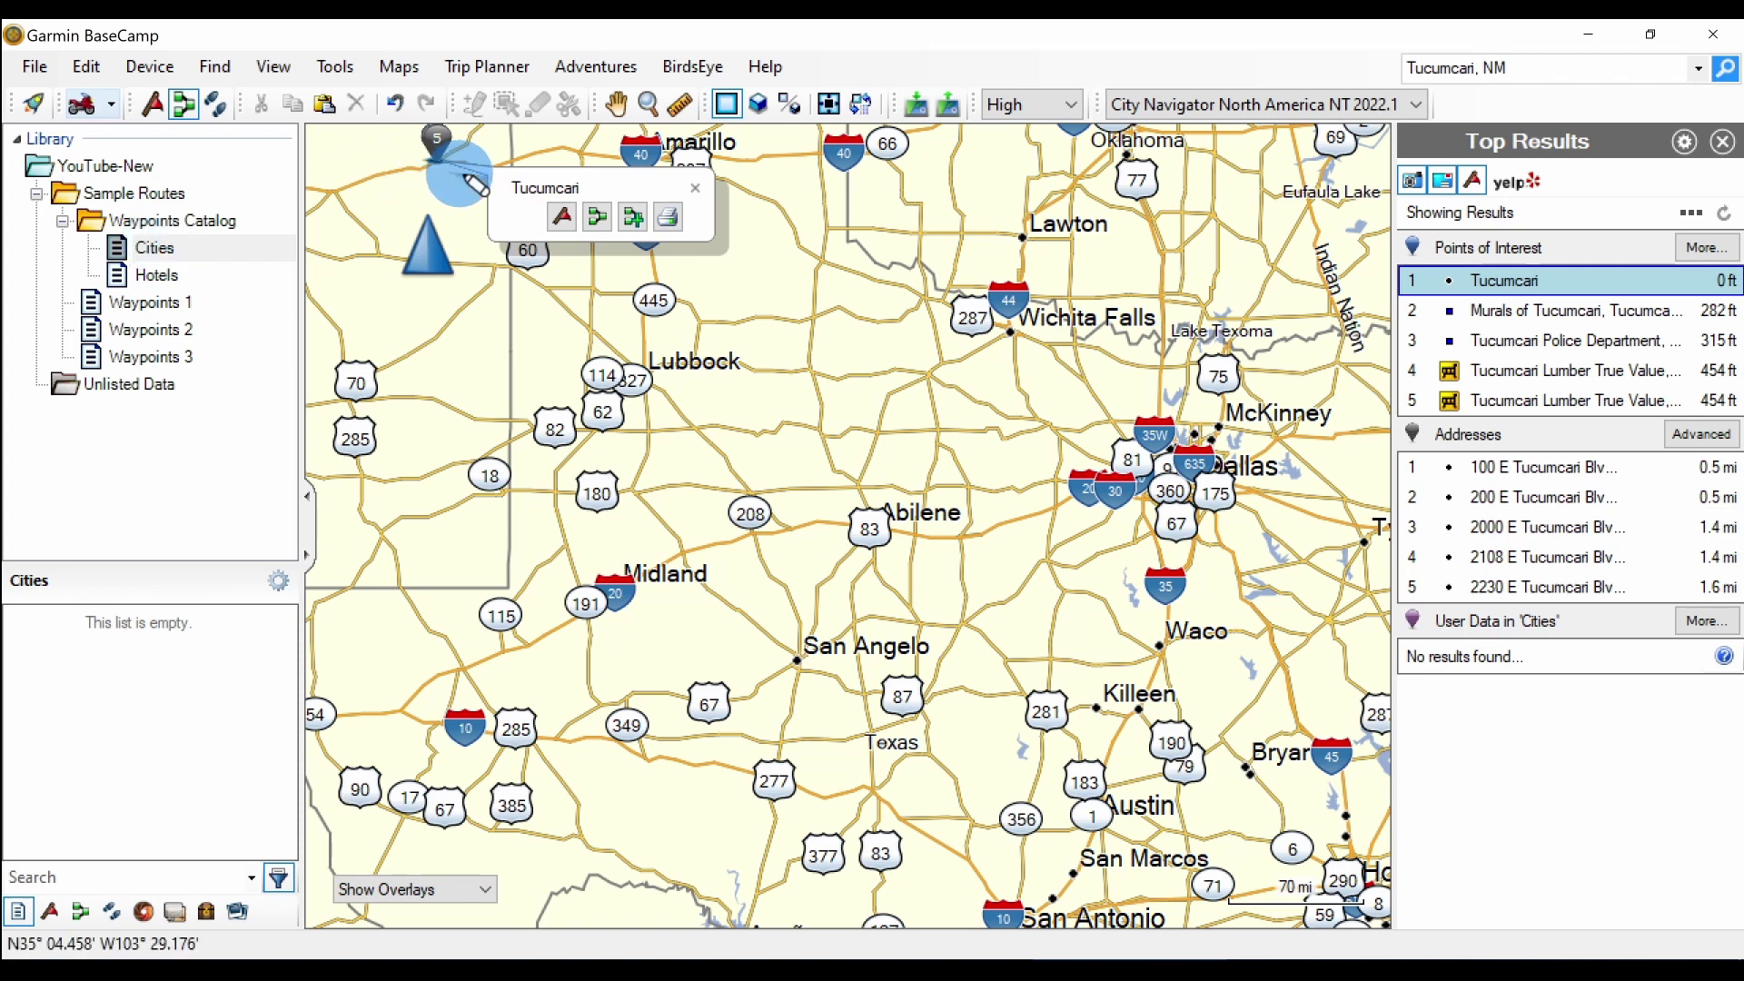
{"action": "left_click", "coordinate": [563, 218]}
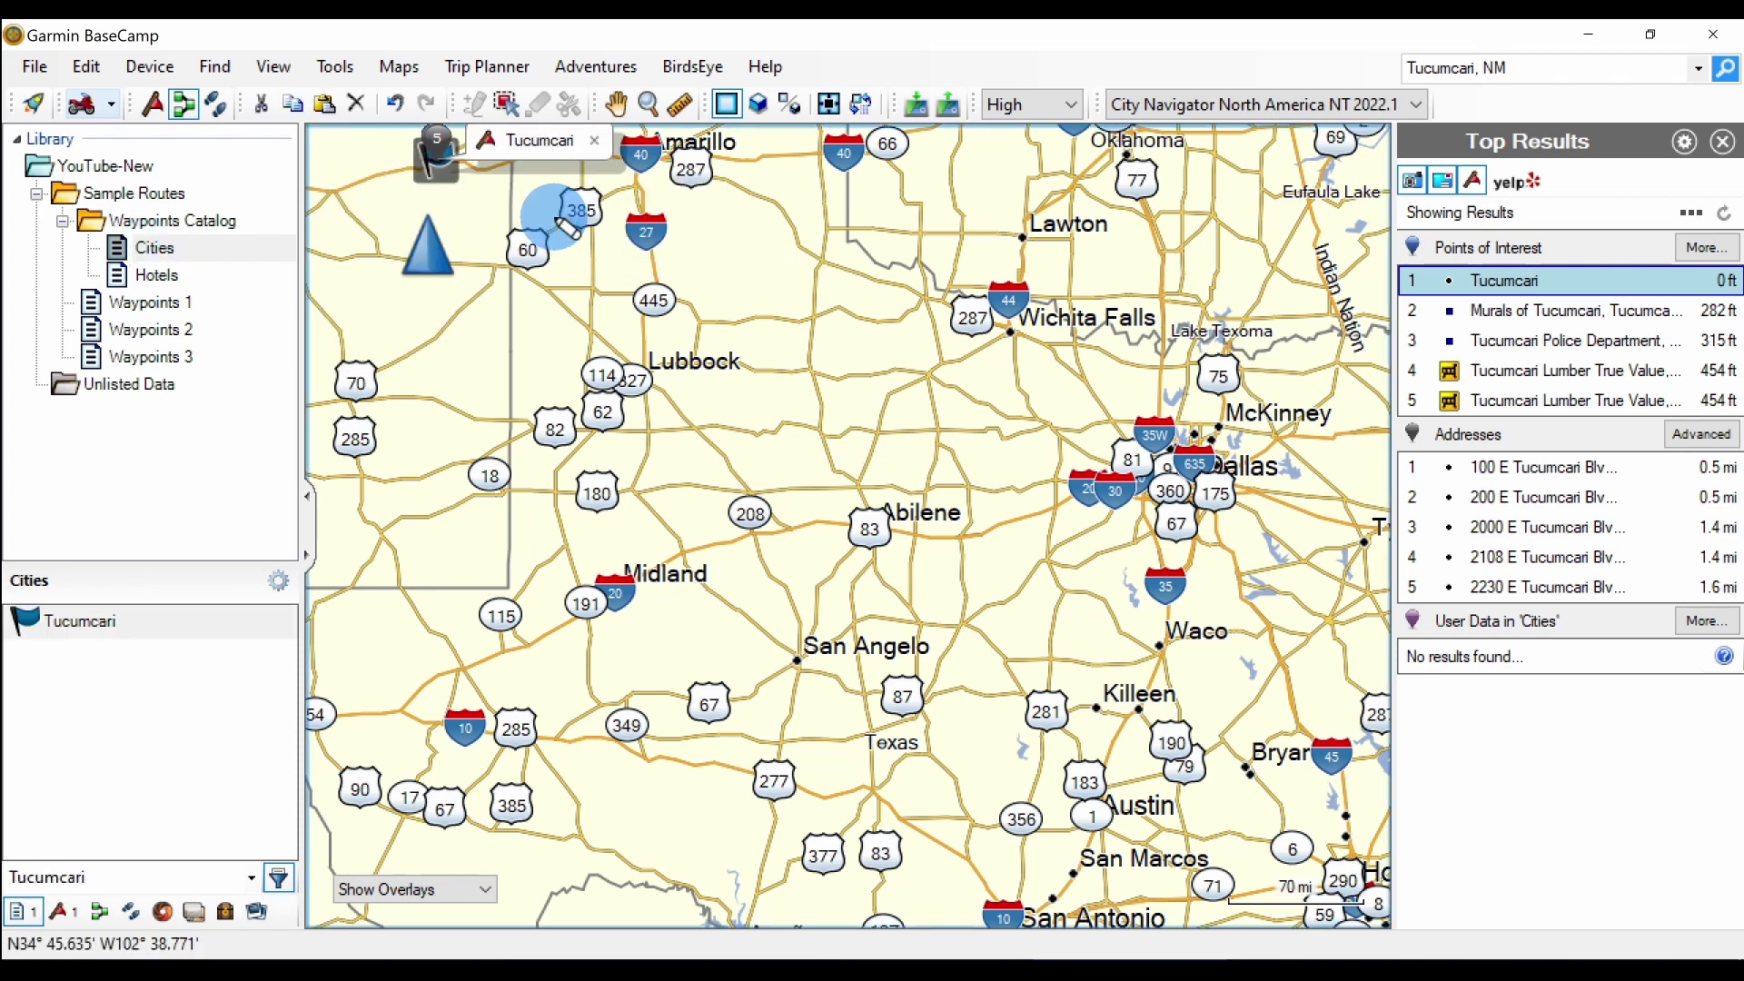
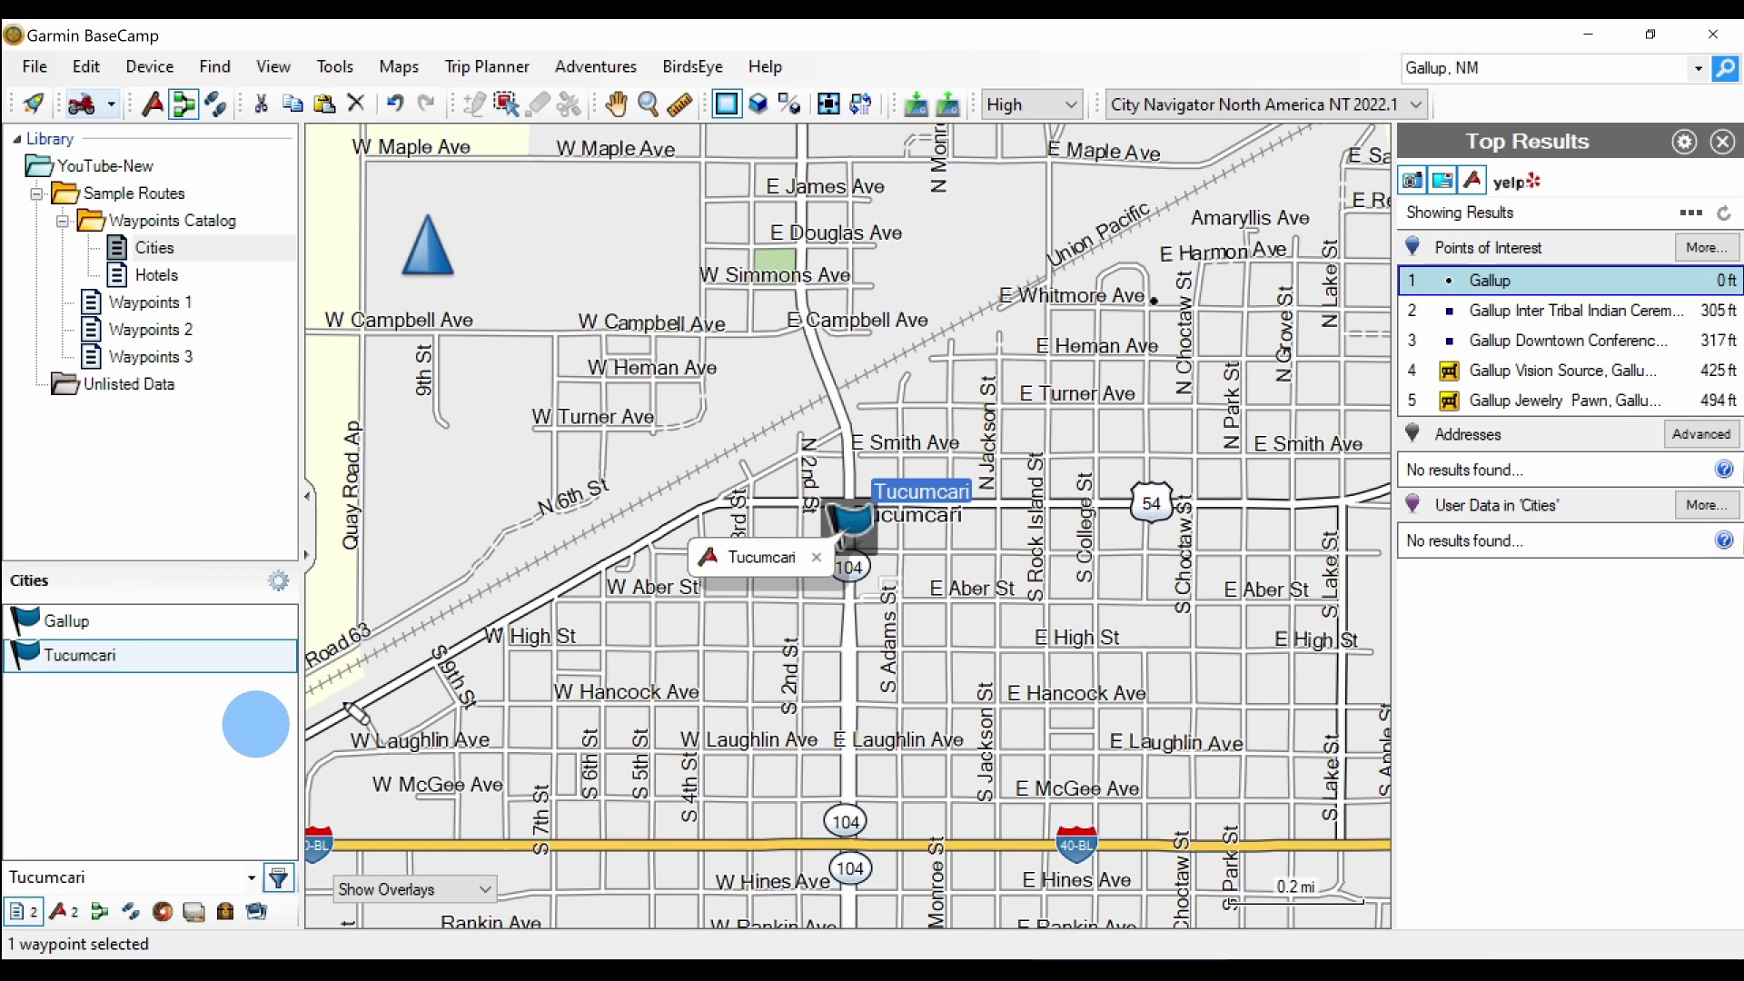
Step: Search for points of interest around Tucumcari with the Lodging category and Hotel/Motel subcategory, and load more results
{"action": "left_click", "coordinate": [1683, 143]}
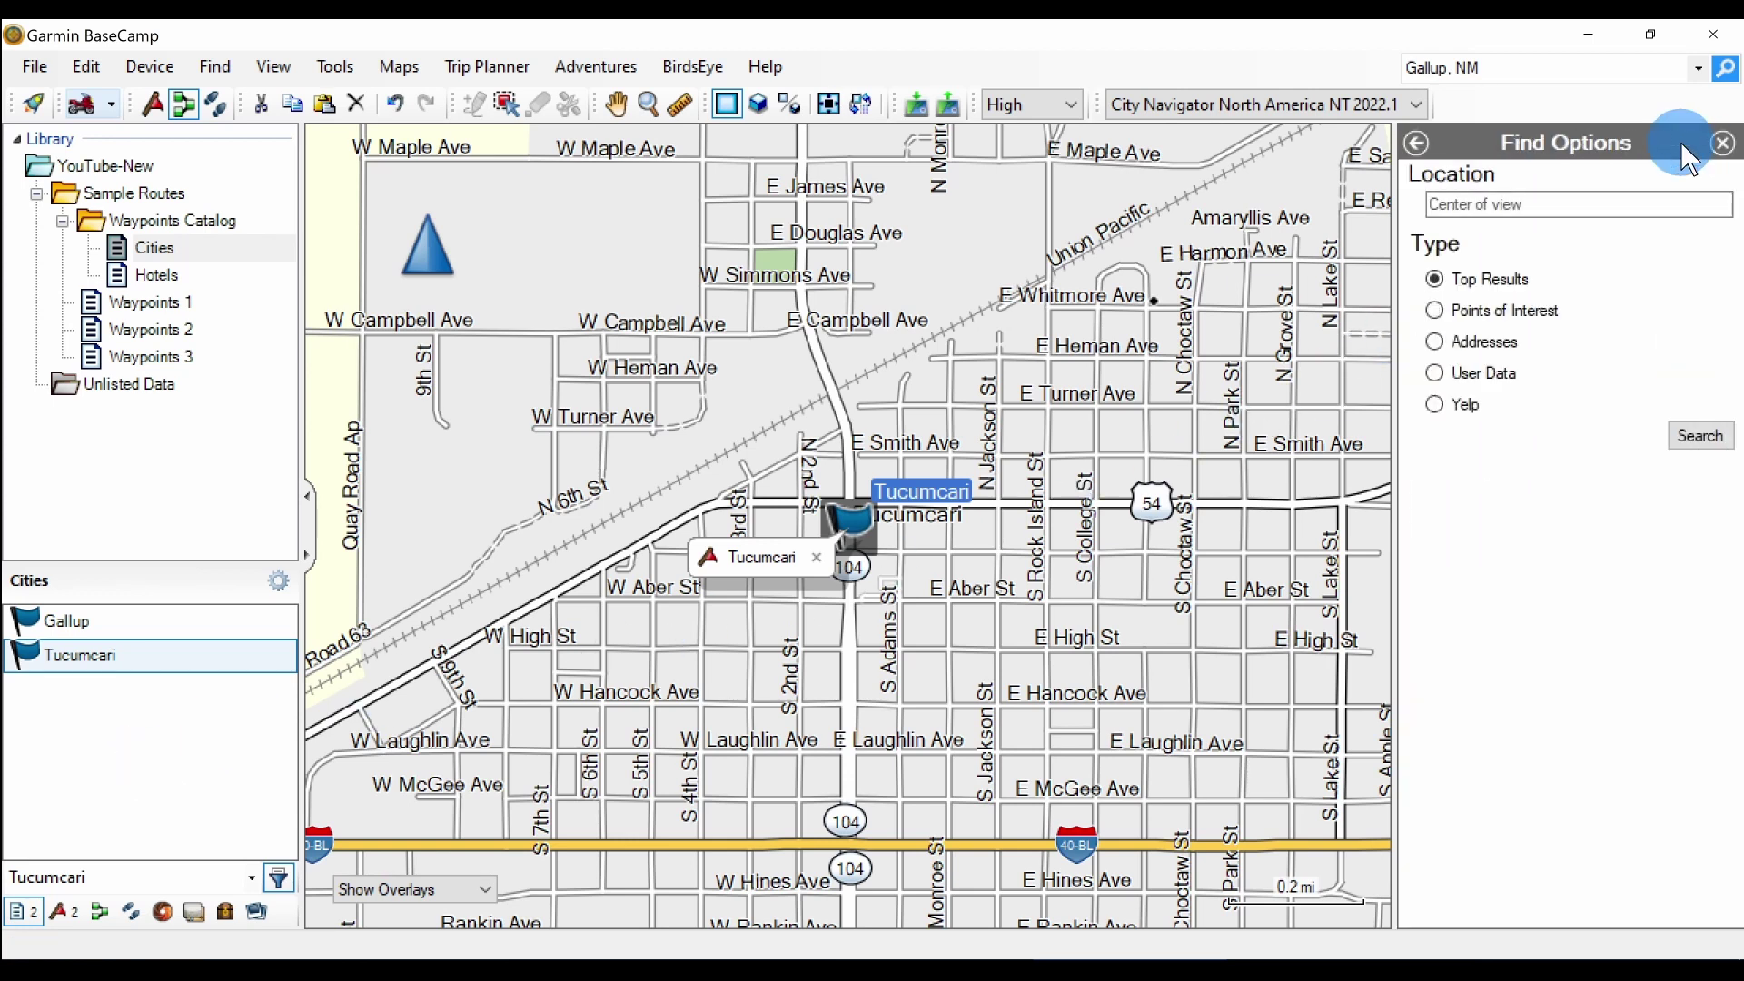
{"action": "left_click", "coordinate": [1436, 311]}
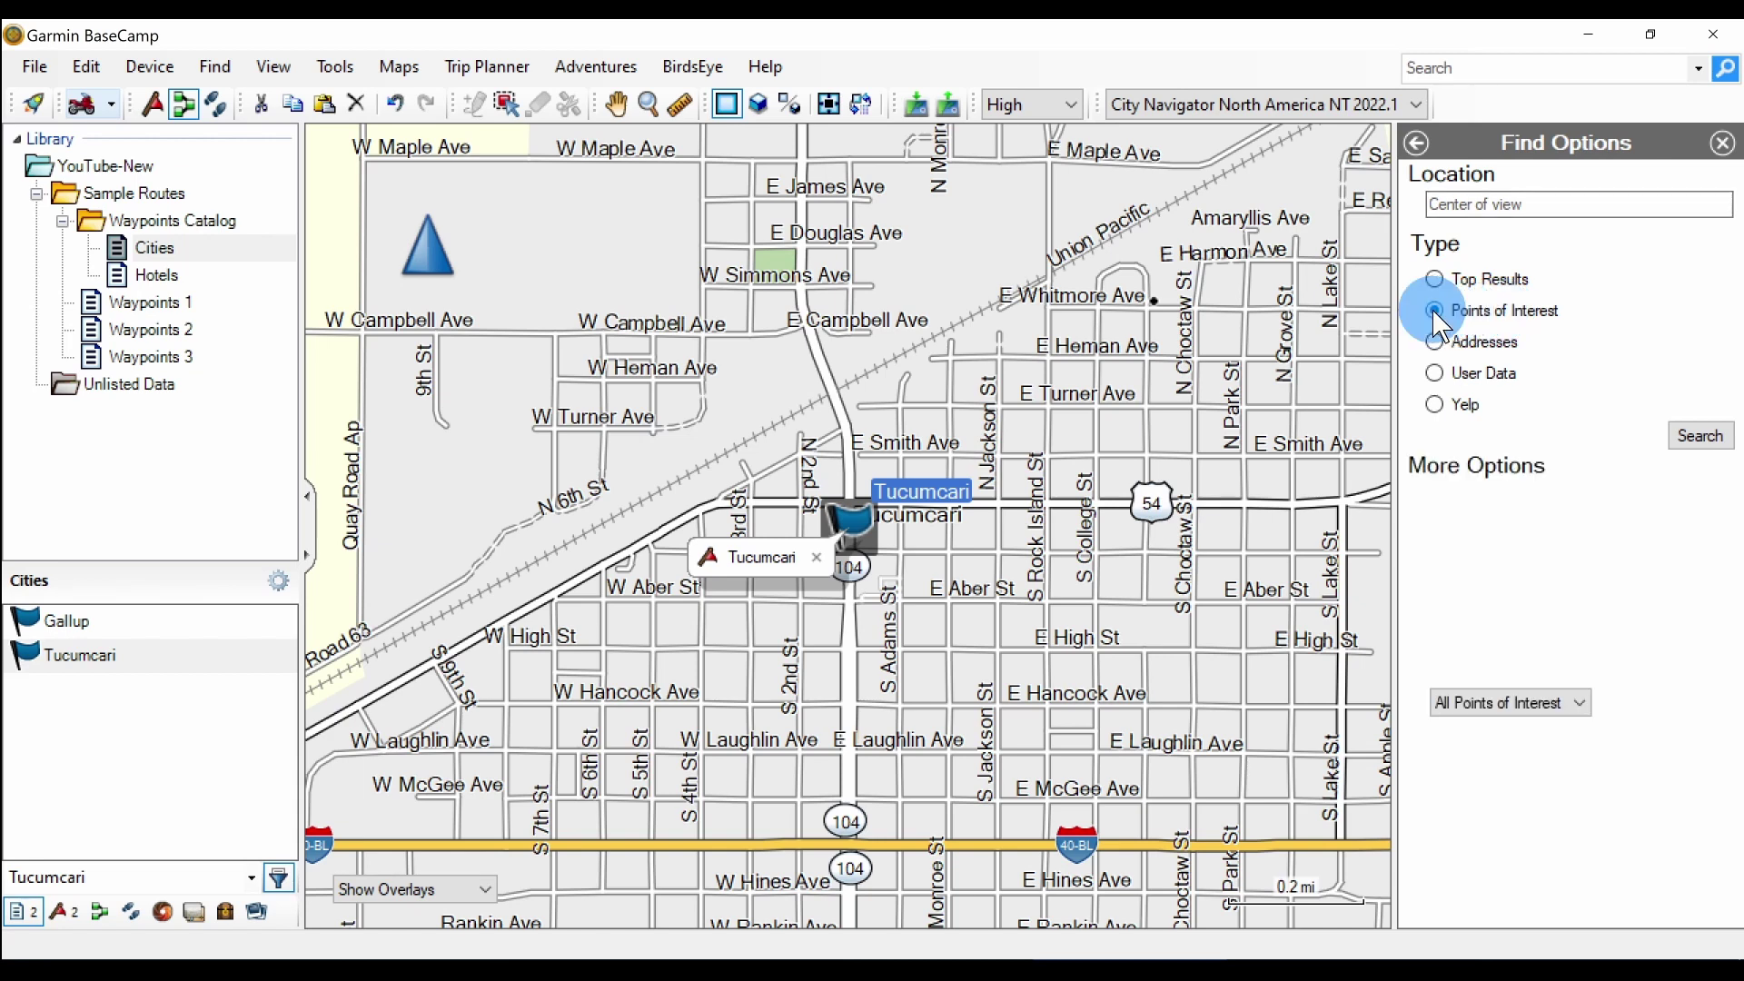
{"action": "left_click", "coordinate": [1455, 701]}
{"action": "scroll", "coordinate": [1519, 780], "scroll_direction": "down", "scroll_amount": 3}
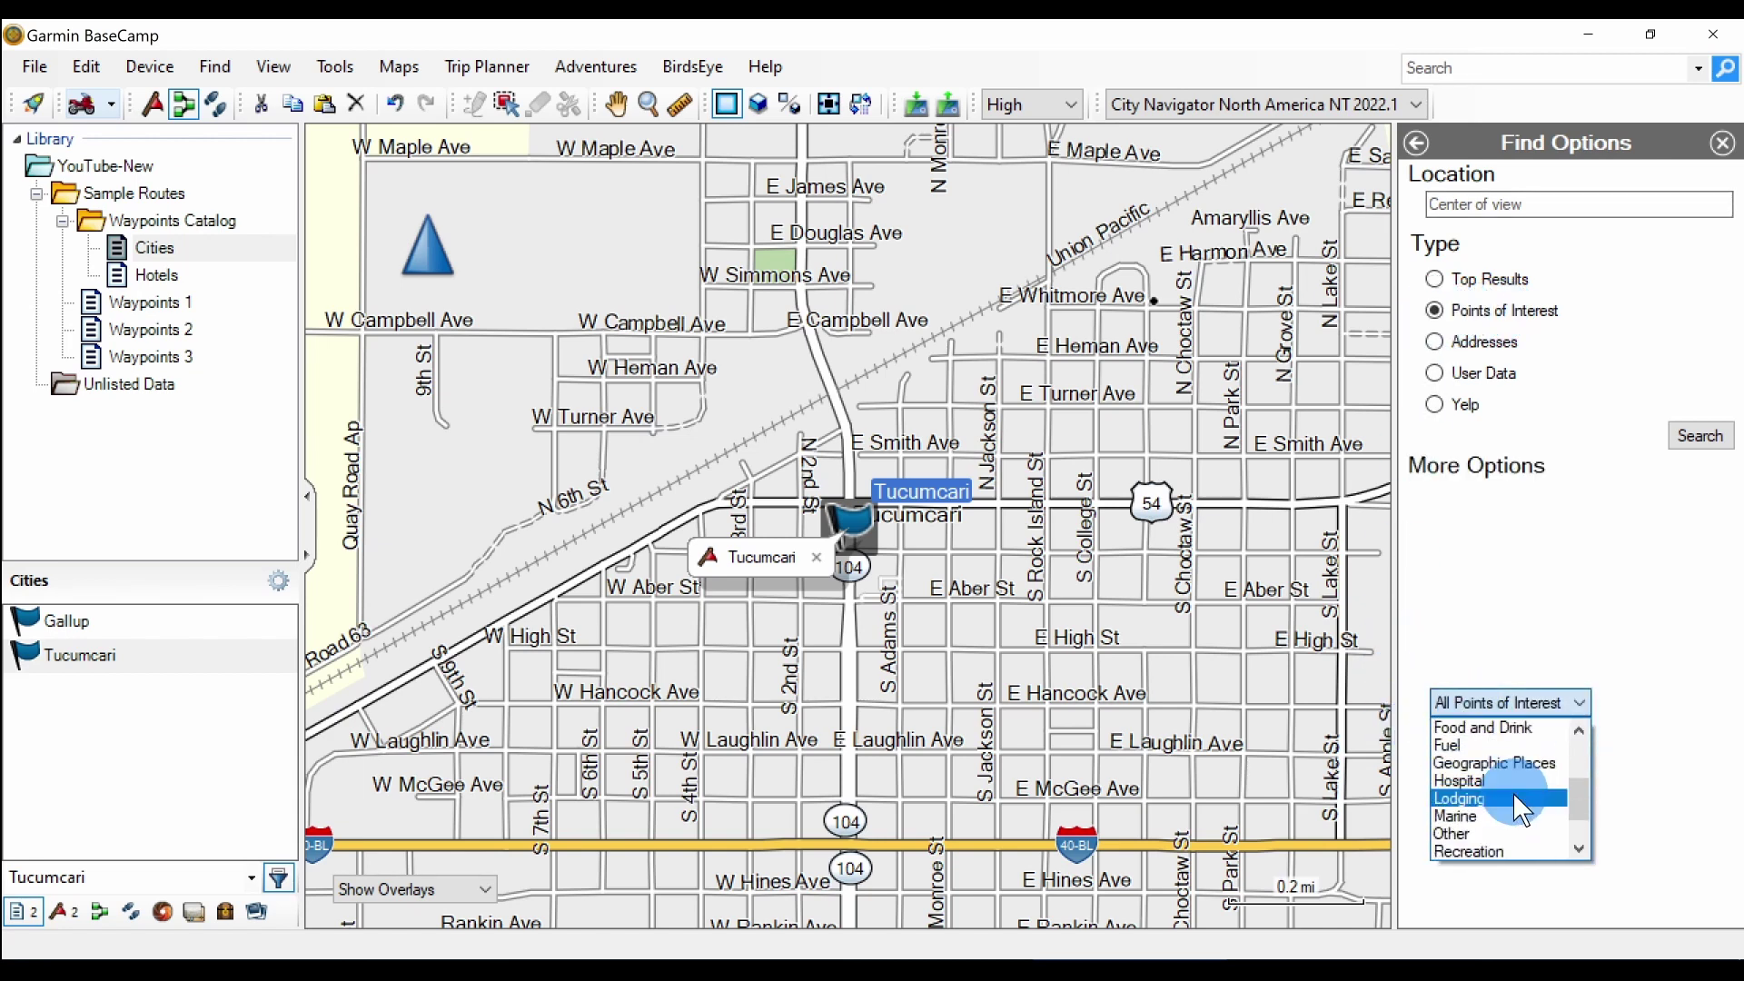
{"action": "scroll", "coordinate": [1505, 800], "scroll_direction": "down", "scroll_amount": 2}
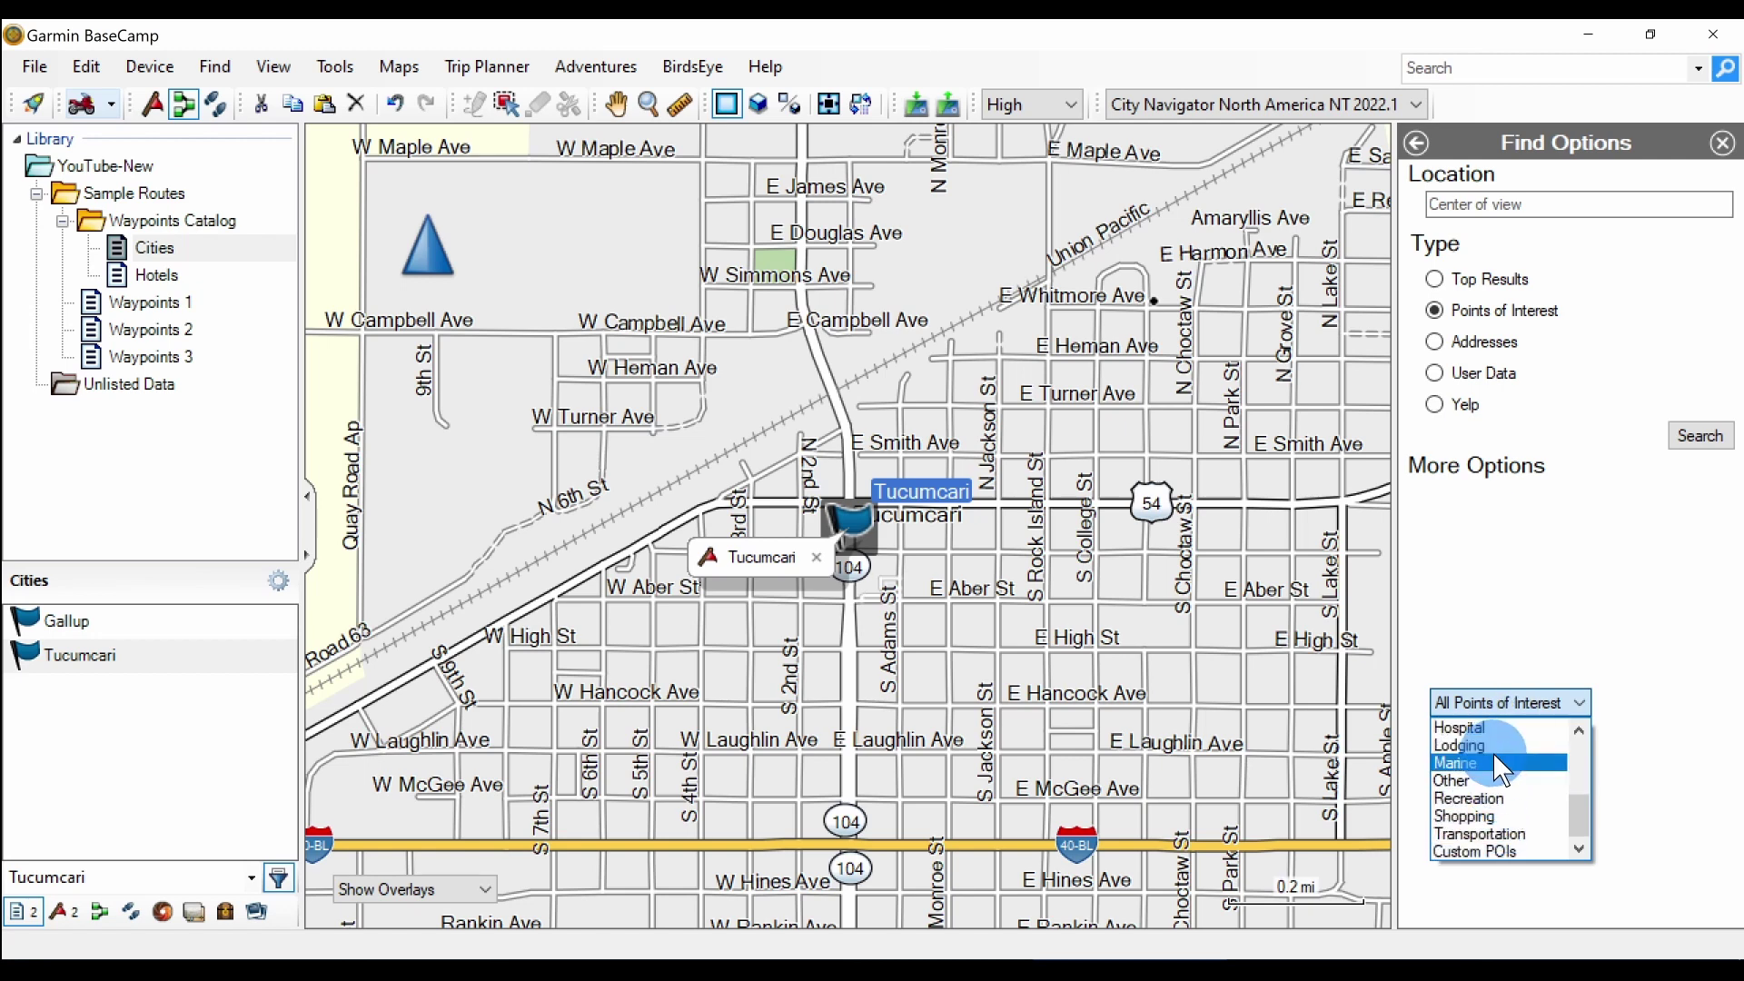
{"action": "left_click", "coordinate": [1495, 747]}
{"action": "left_click", "coordinate": [1672, 702]}
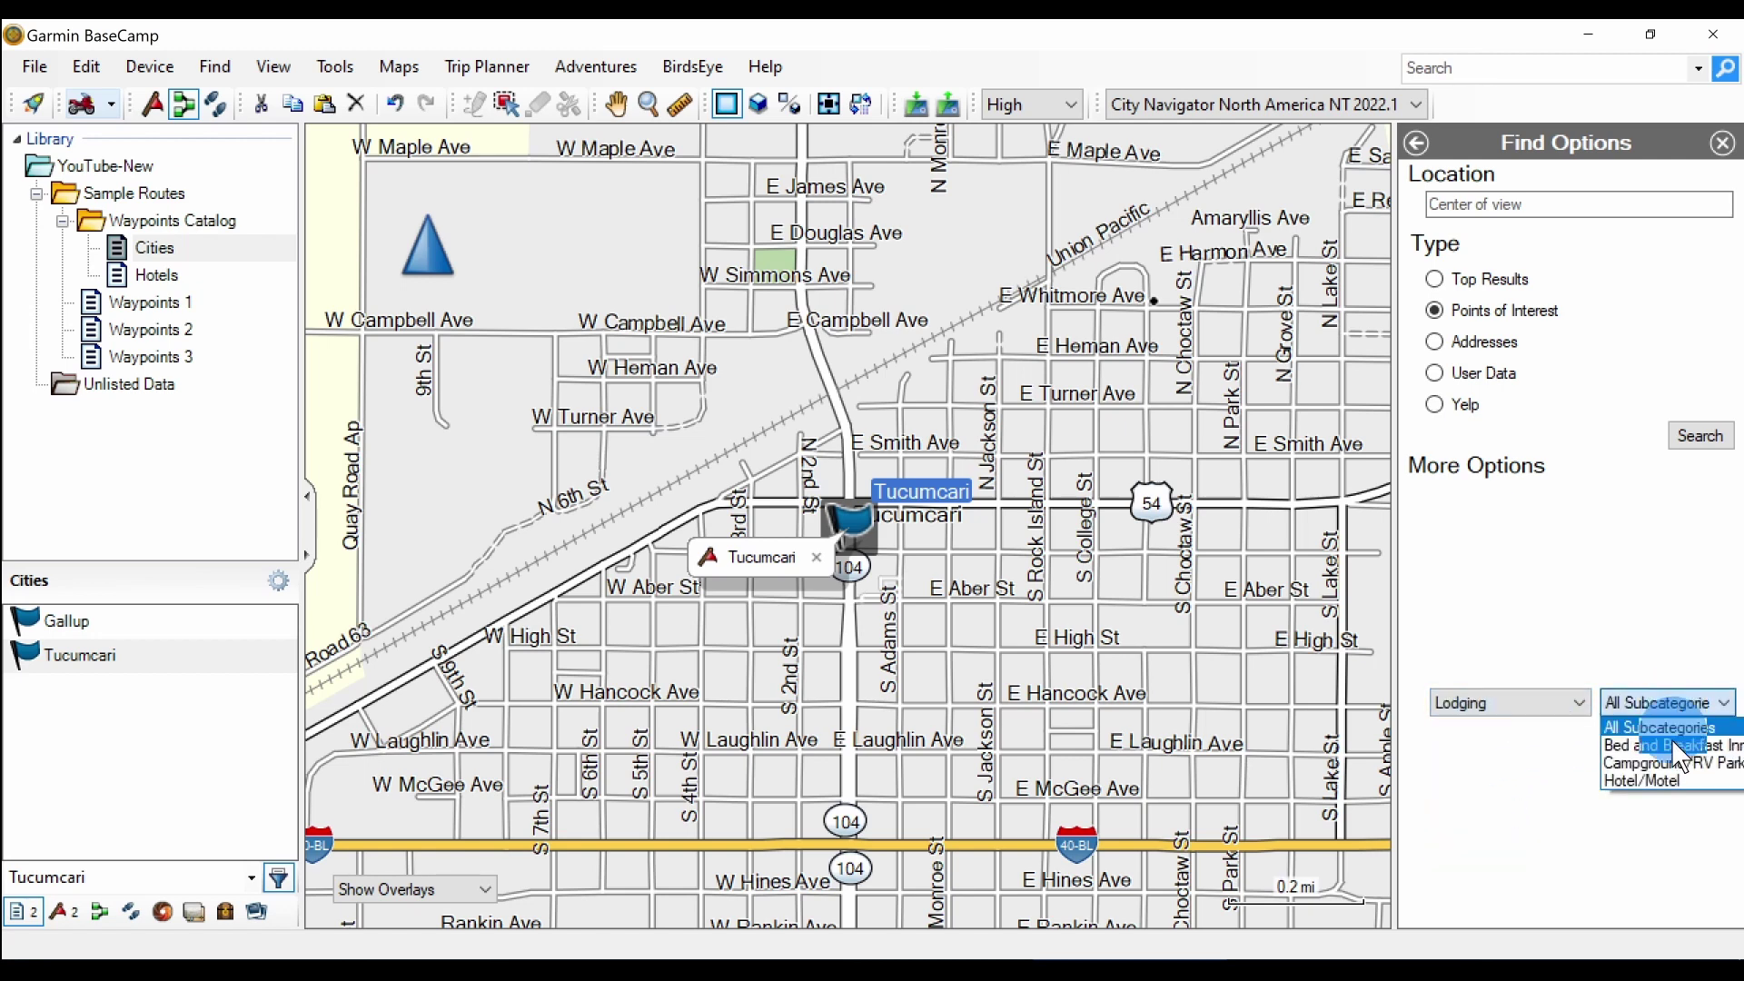
{"action": "left_click", "coordinate": [1672, 782]}
{"action": "left_click", "coordinate": [1712, 437]}
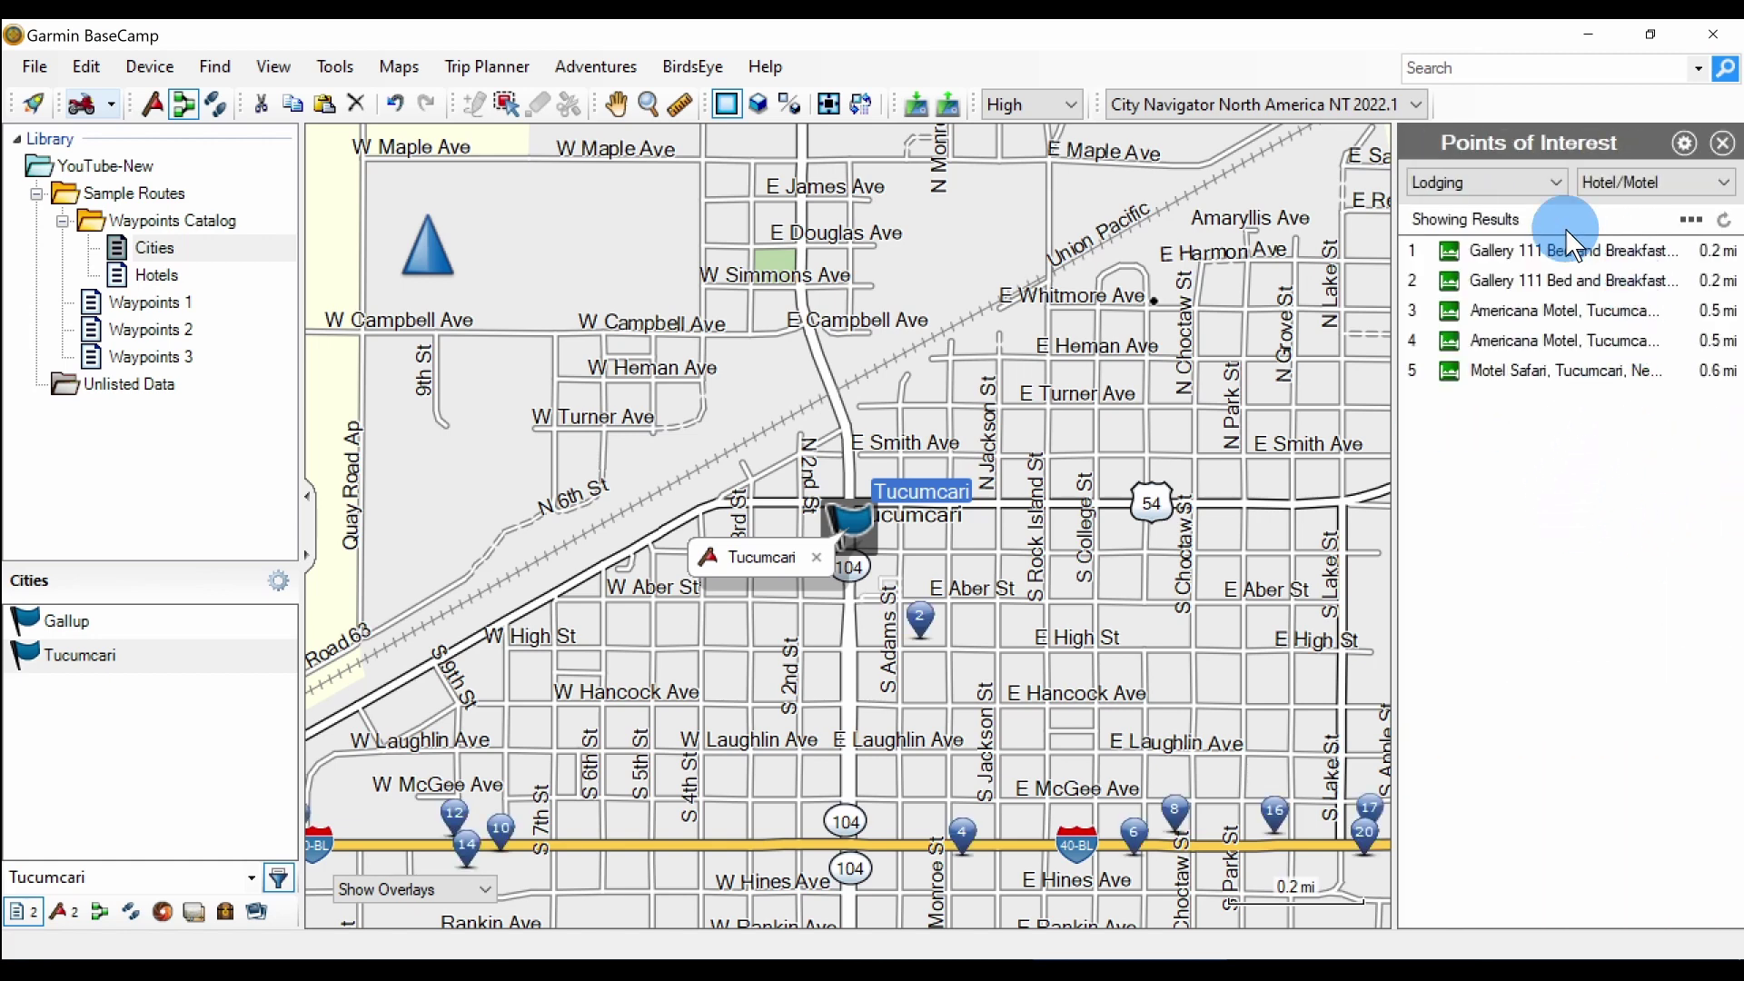
{"action": "left_click", "coordinate": [1692, 222]}
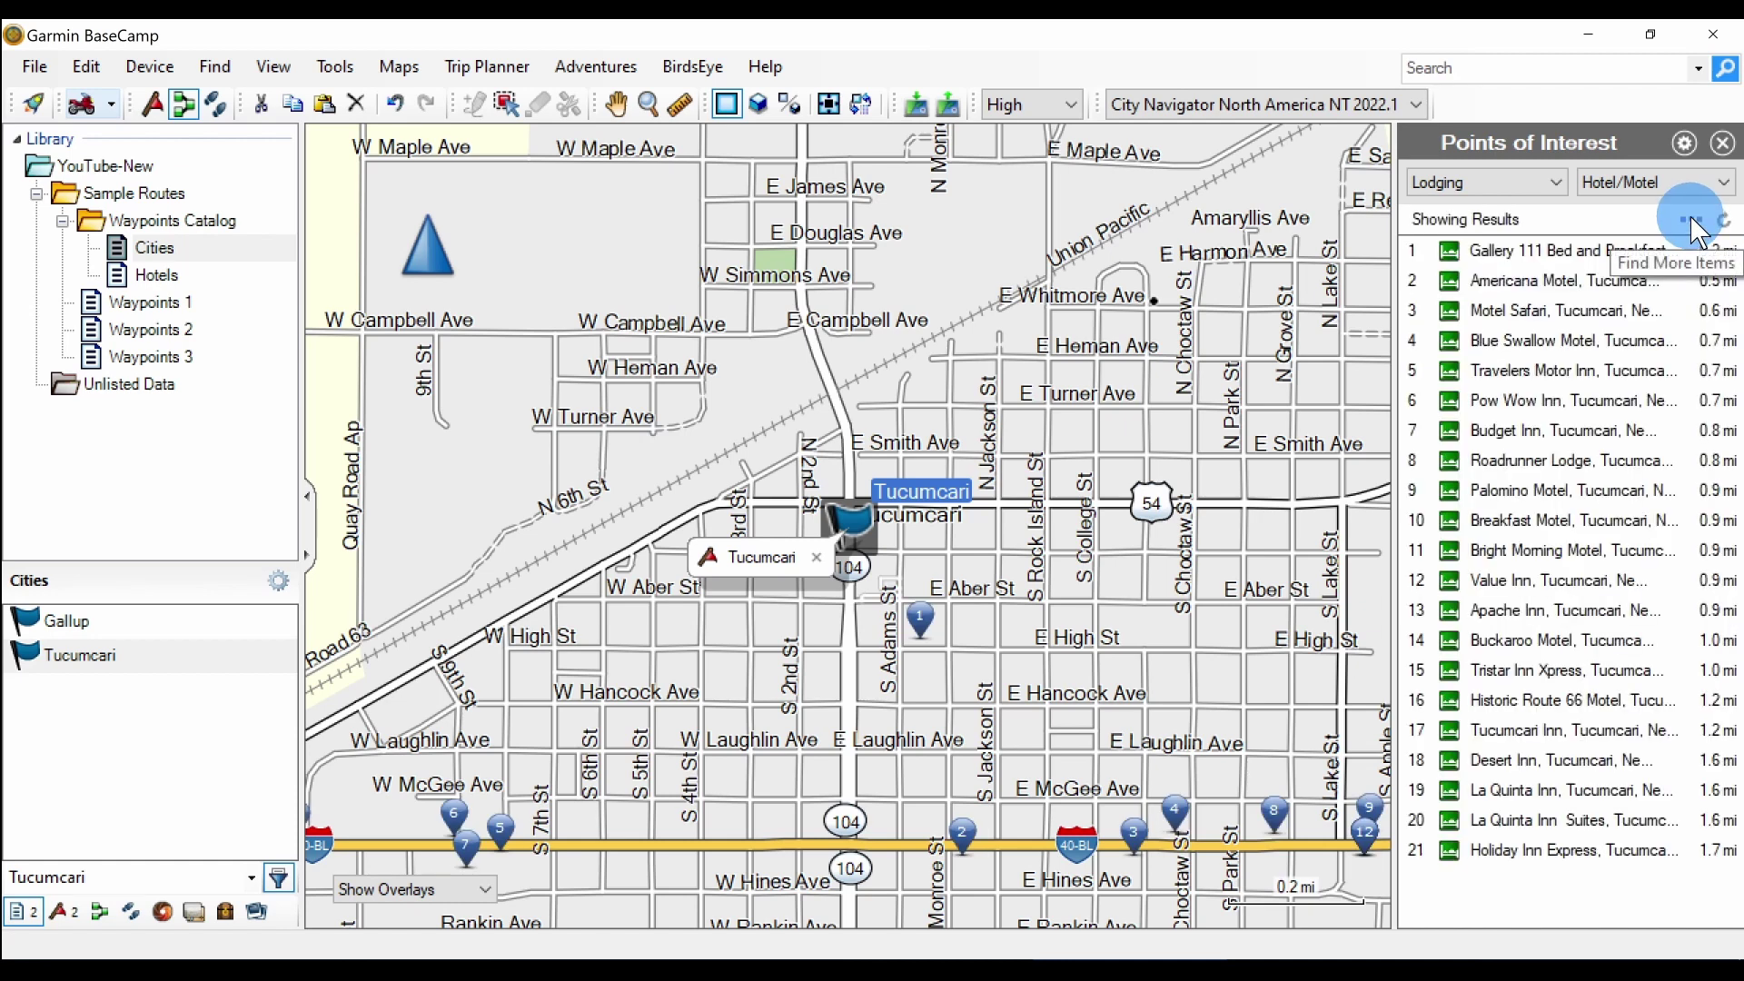
Step: Create a waypoint from the Blue Swallow Motel search result in the Hotels list
{"action": "left_click", "coordinate": [1519, 343]}
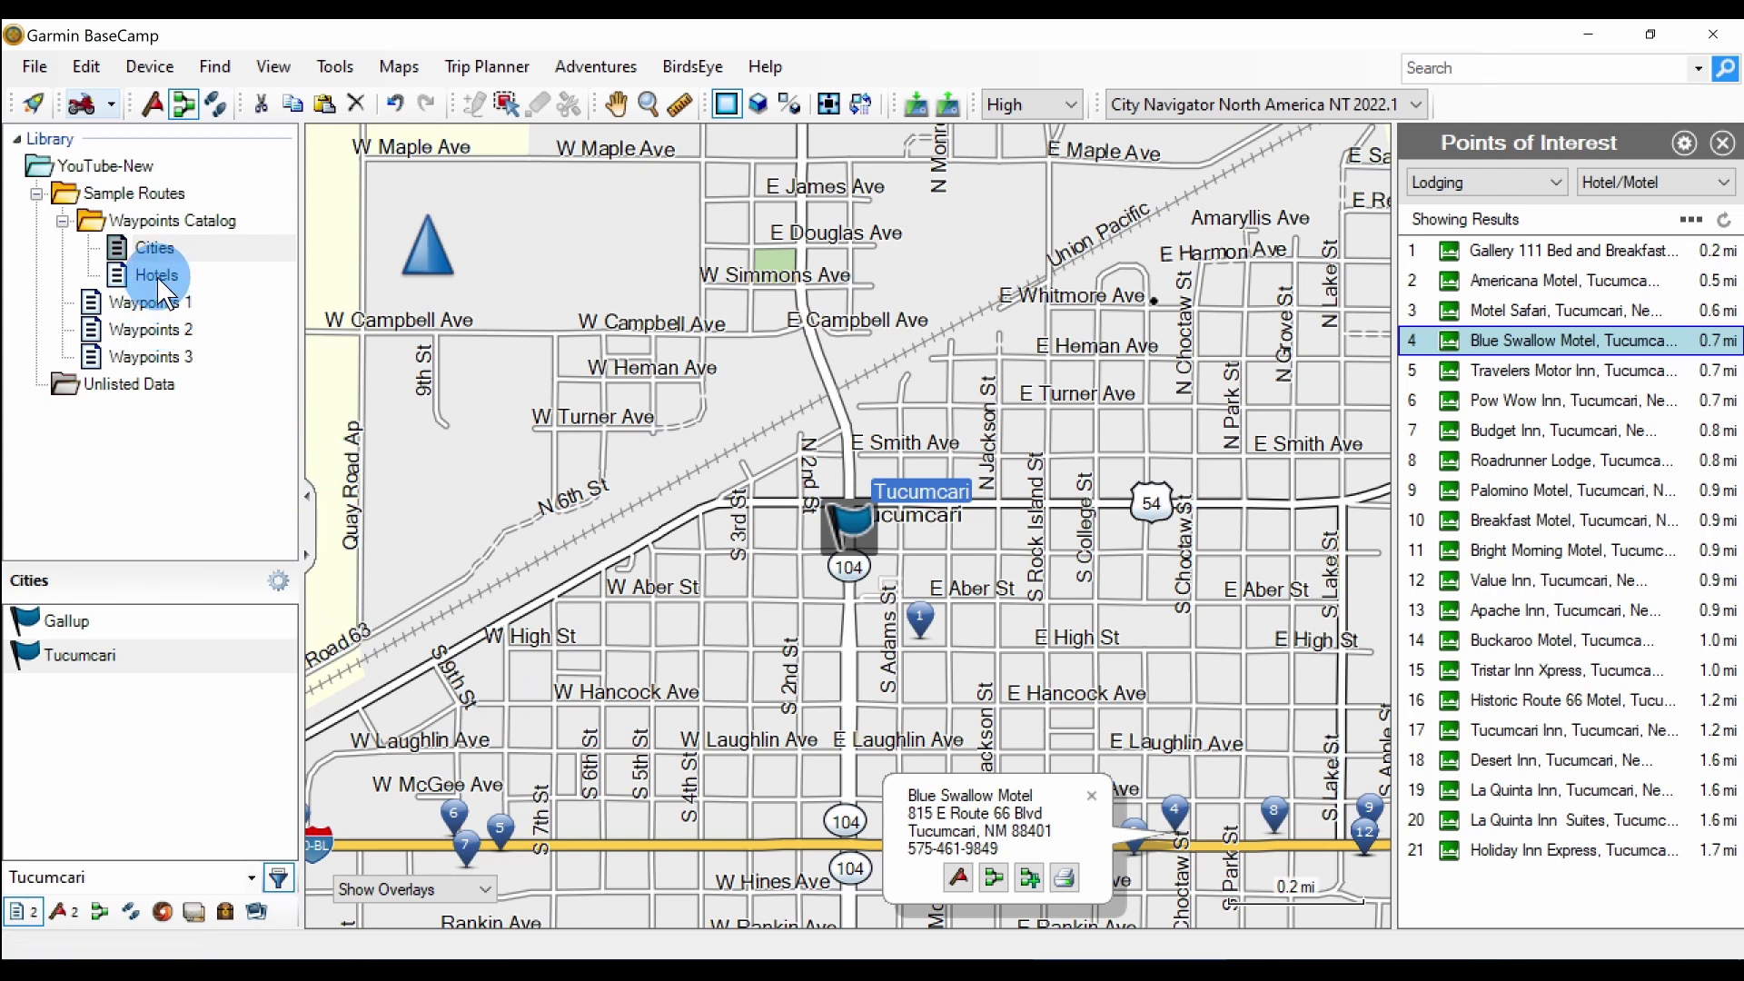
{"action": "left_click", "coordinate": [157, 276]}
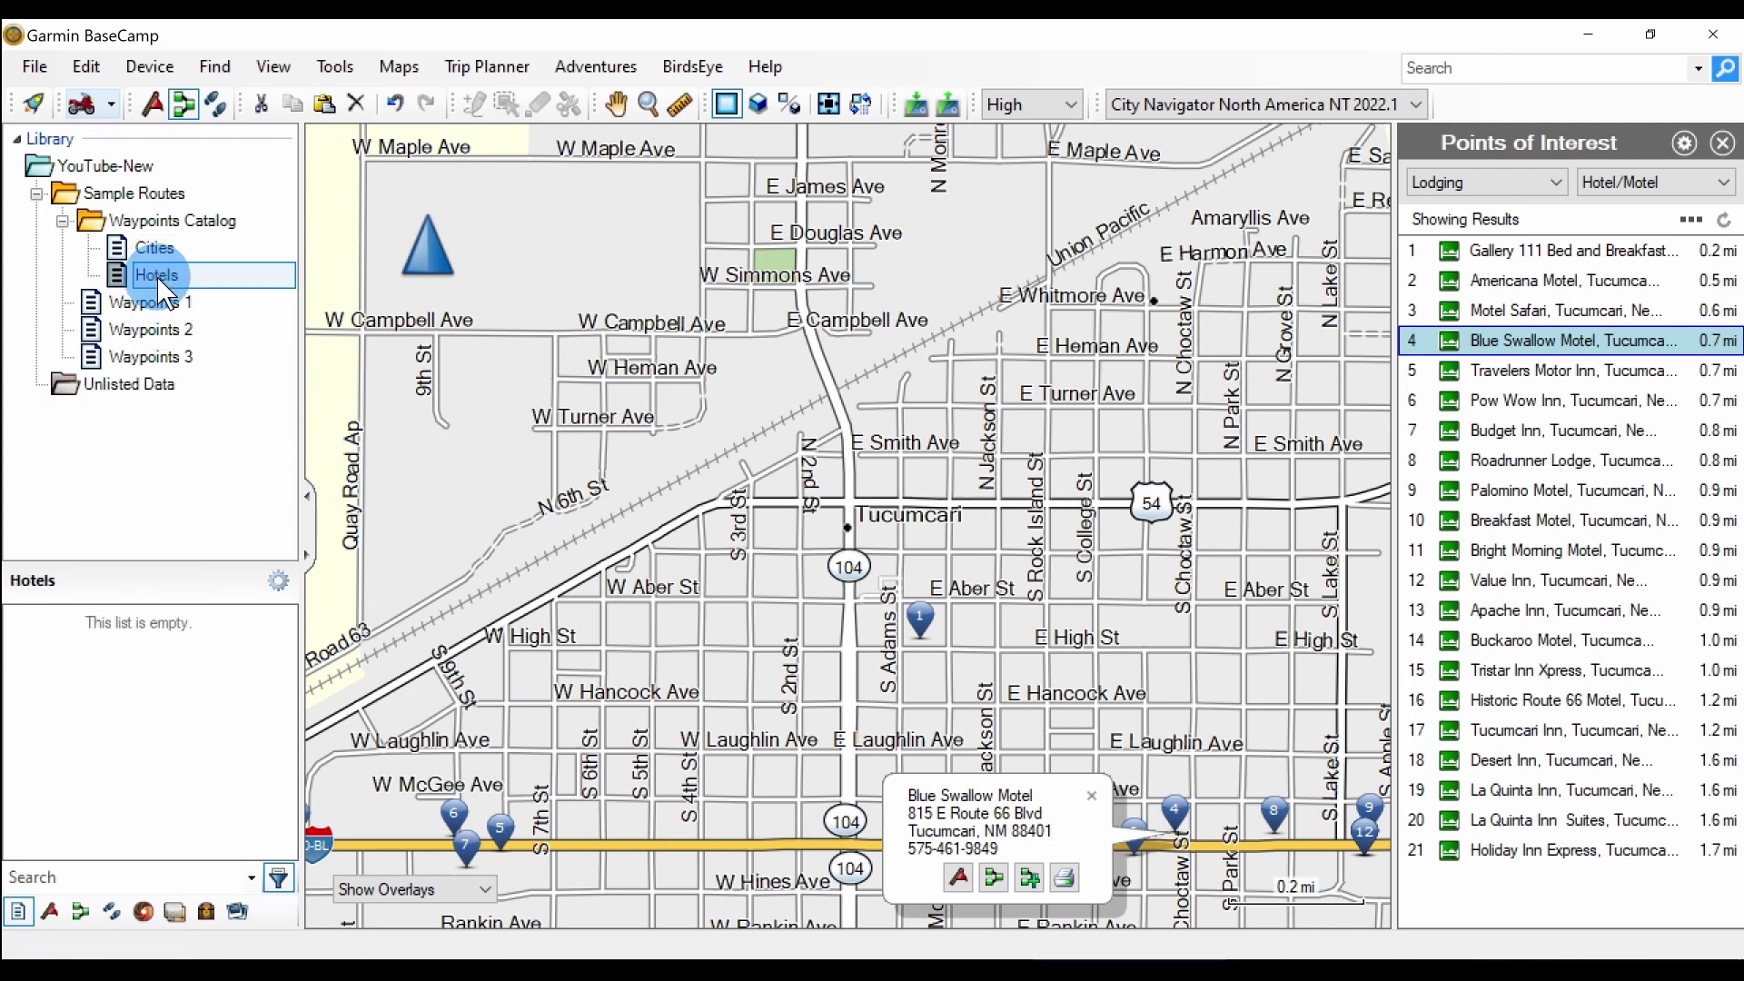
{"action": "left_click", "coordinate": [959, 874]}
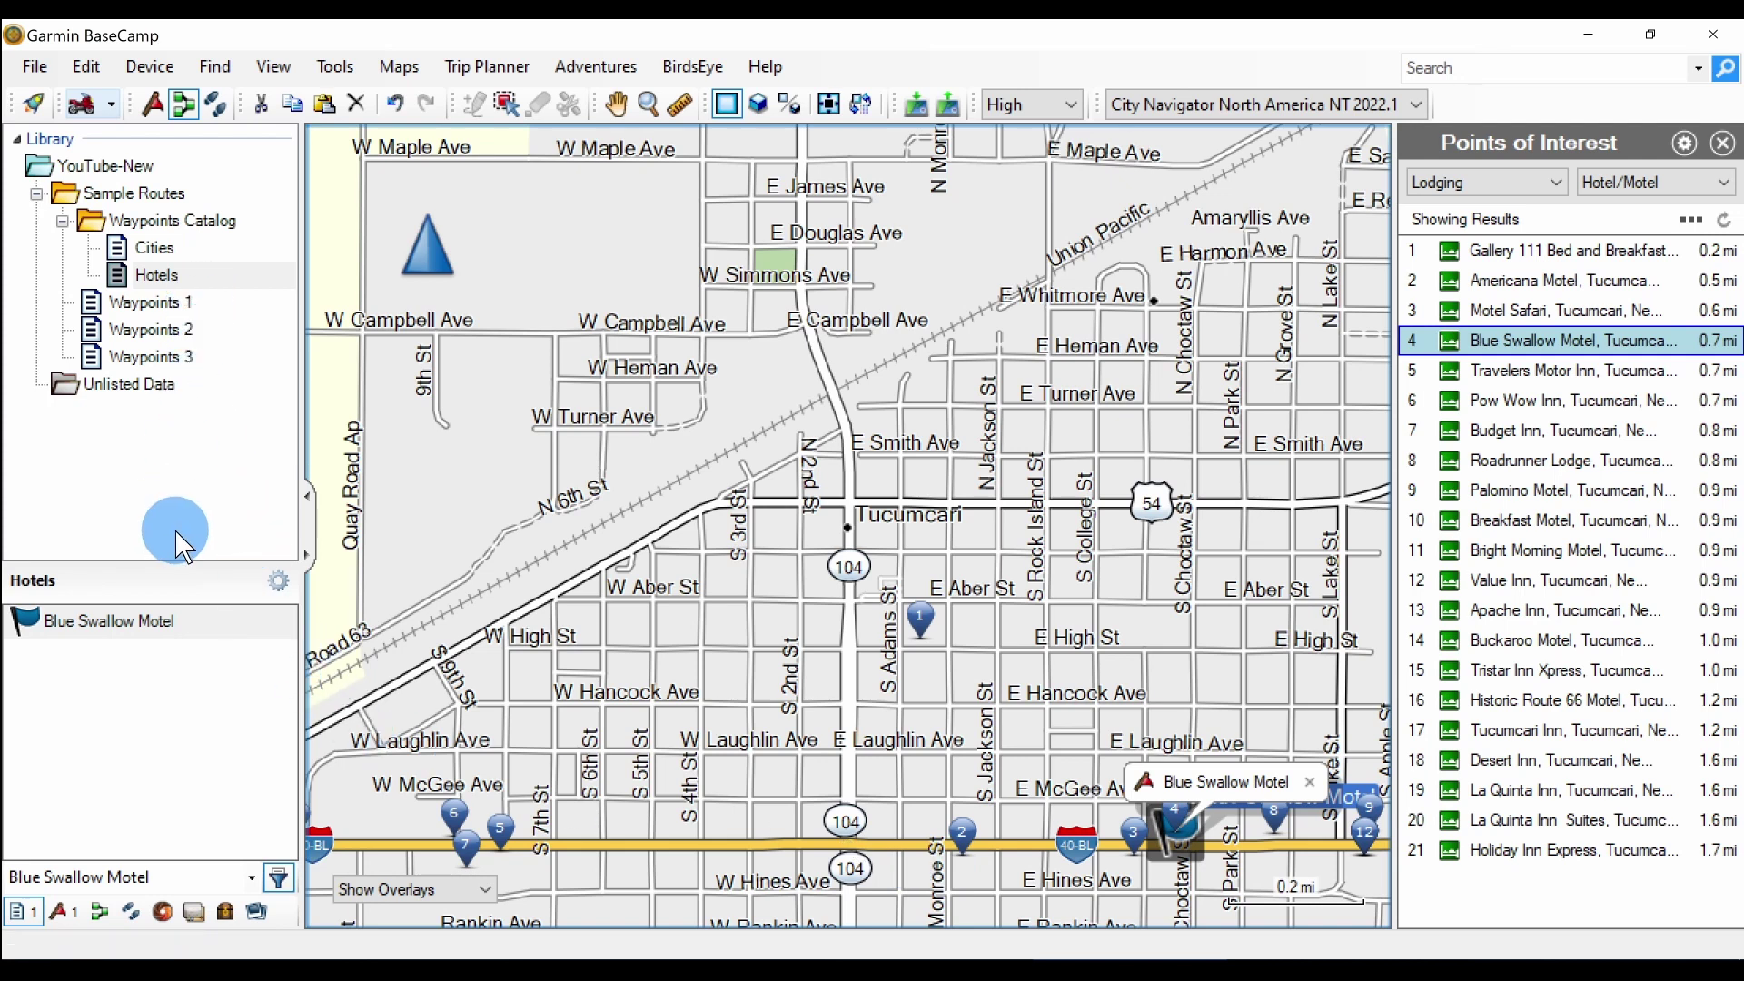
Step: Show the Gallup waypoint from the Cities list on the map and refresh the Hotel/Motel lodging results around it
{"action": "left_click", "coordinate": [154, 253]}
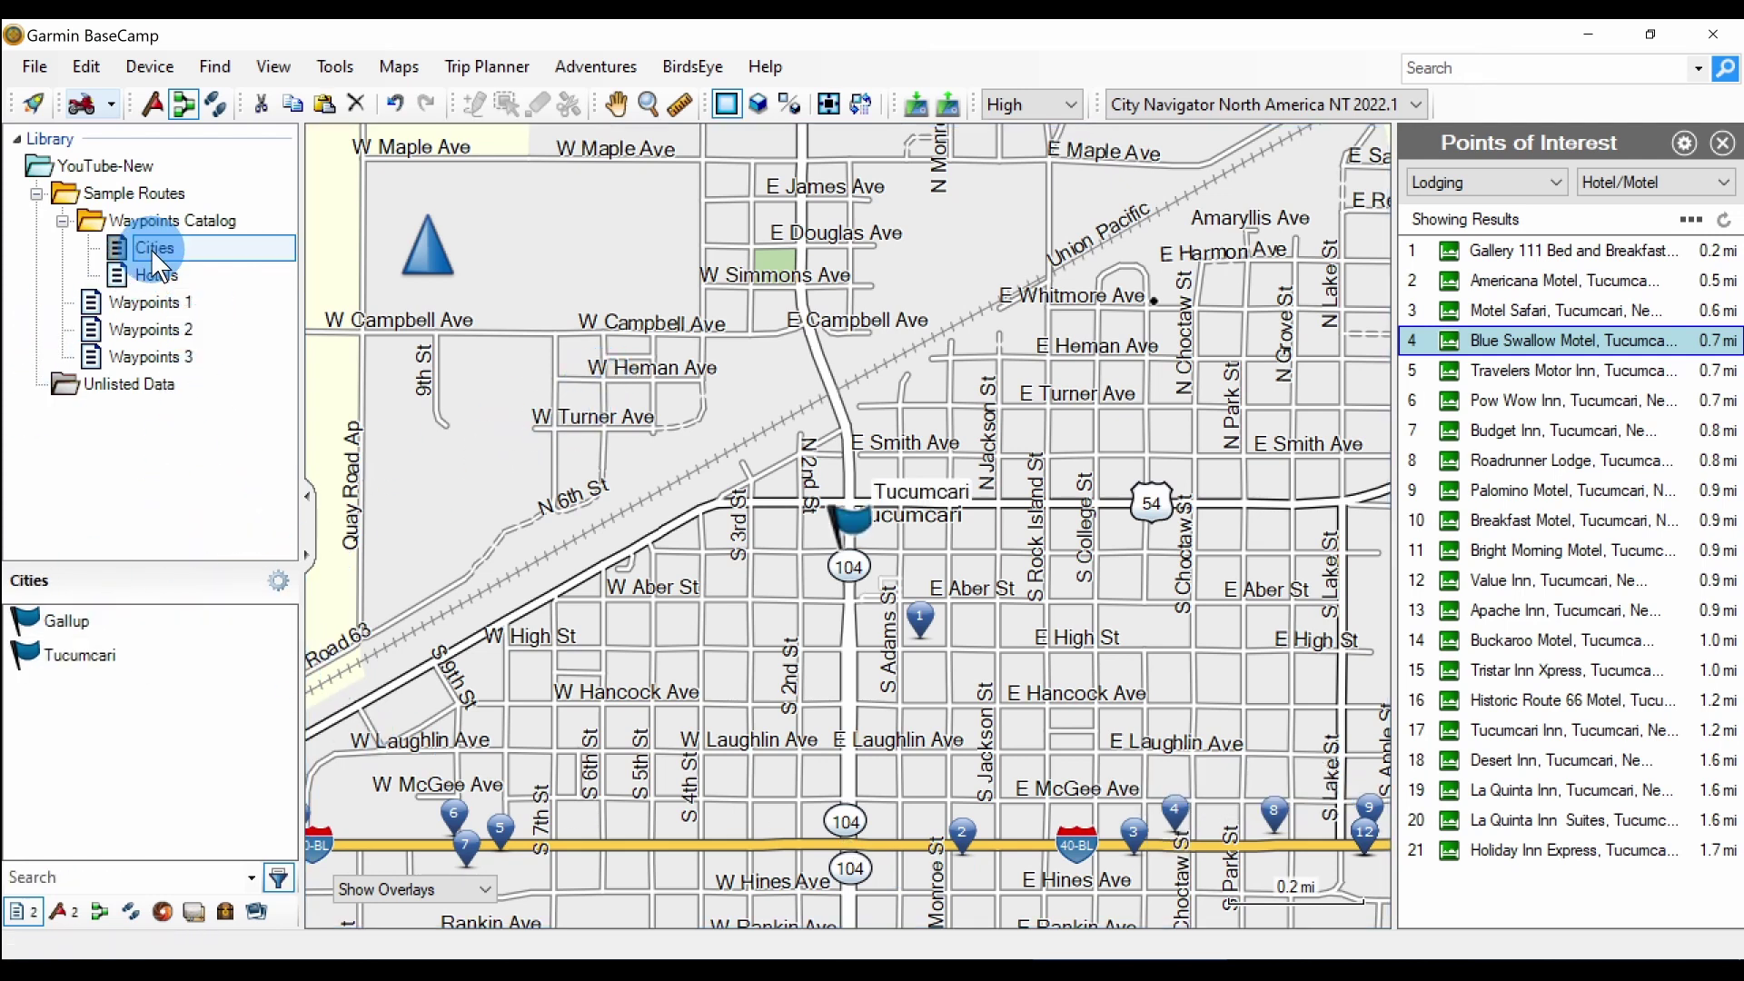
{"action": "left_click", "coordinate": [76, 627]}
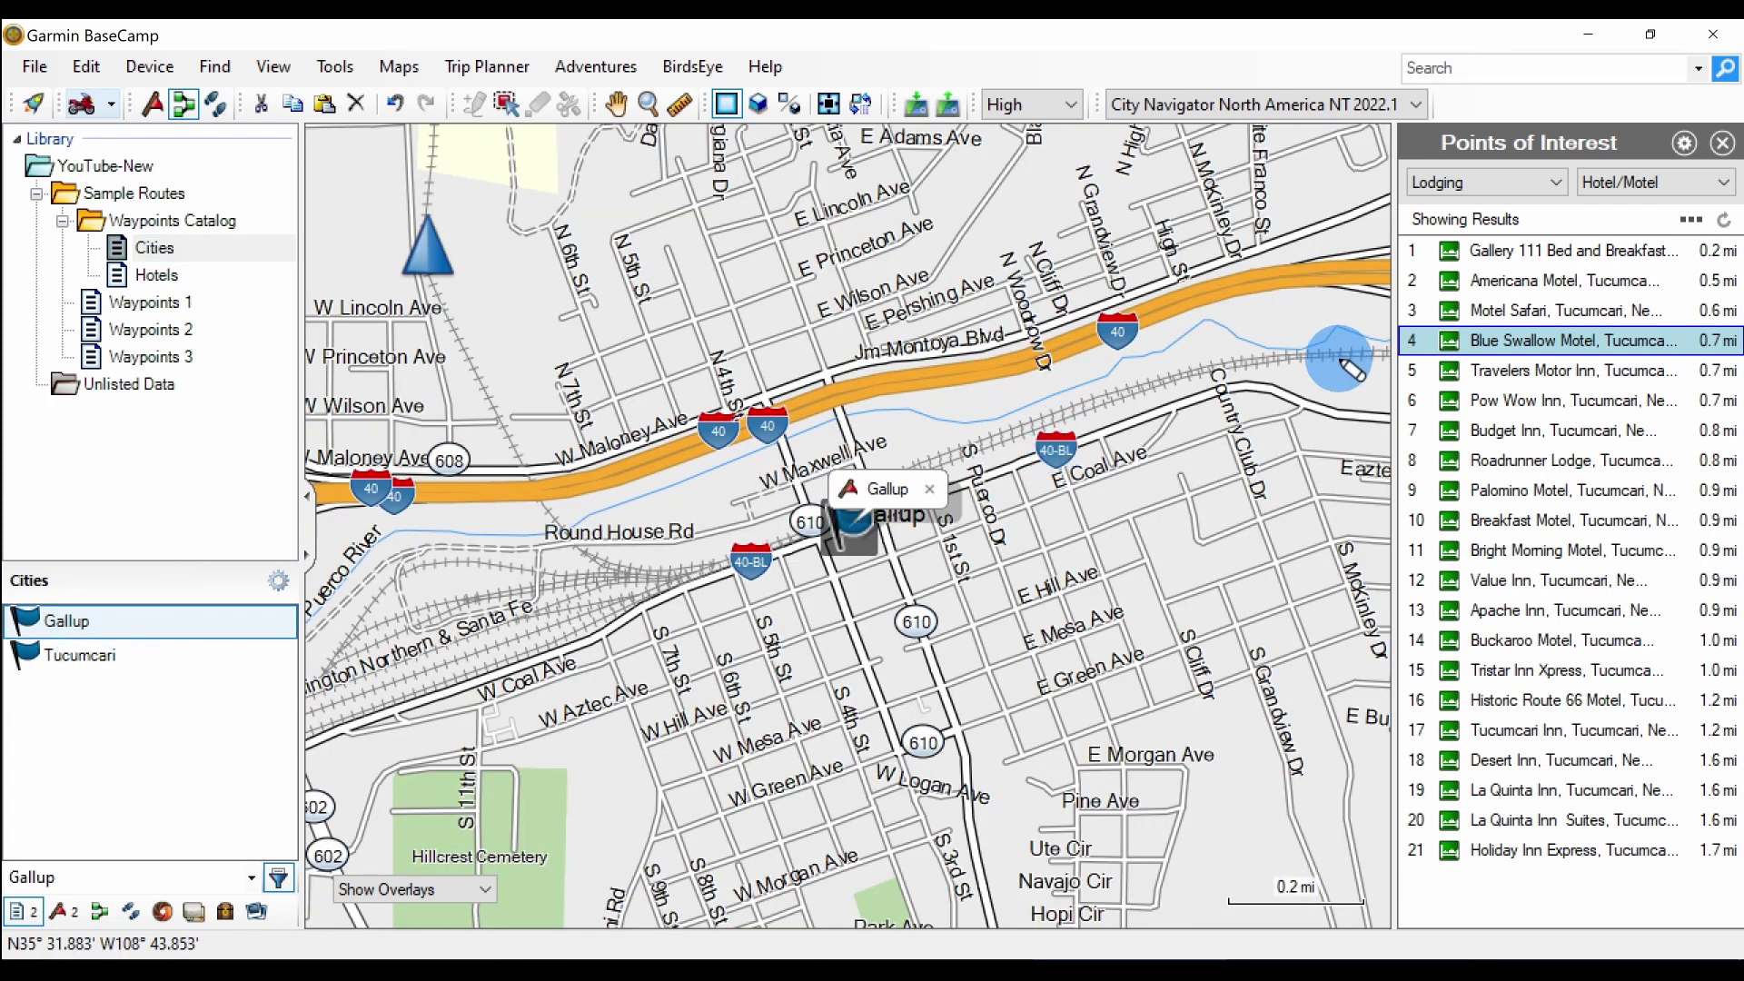
{"action": "left_click", "coordinate": [1726, 225]}
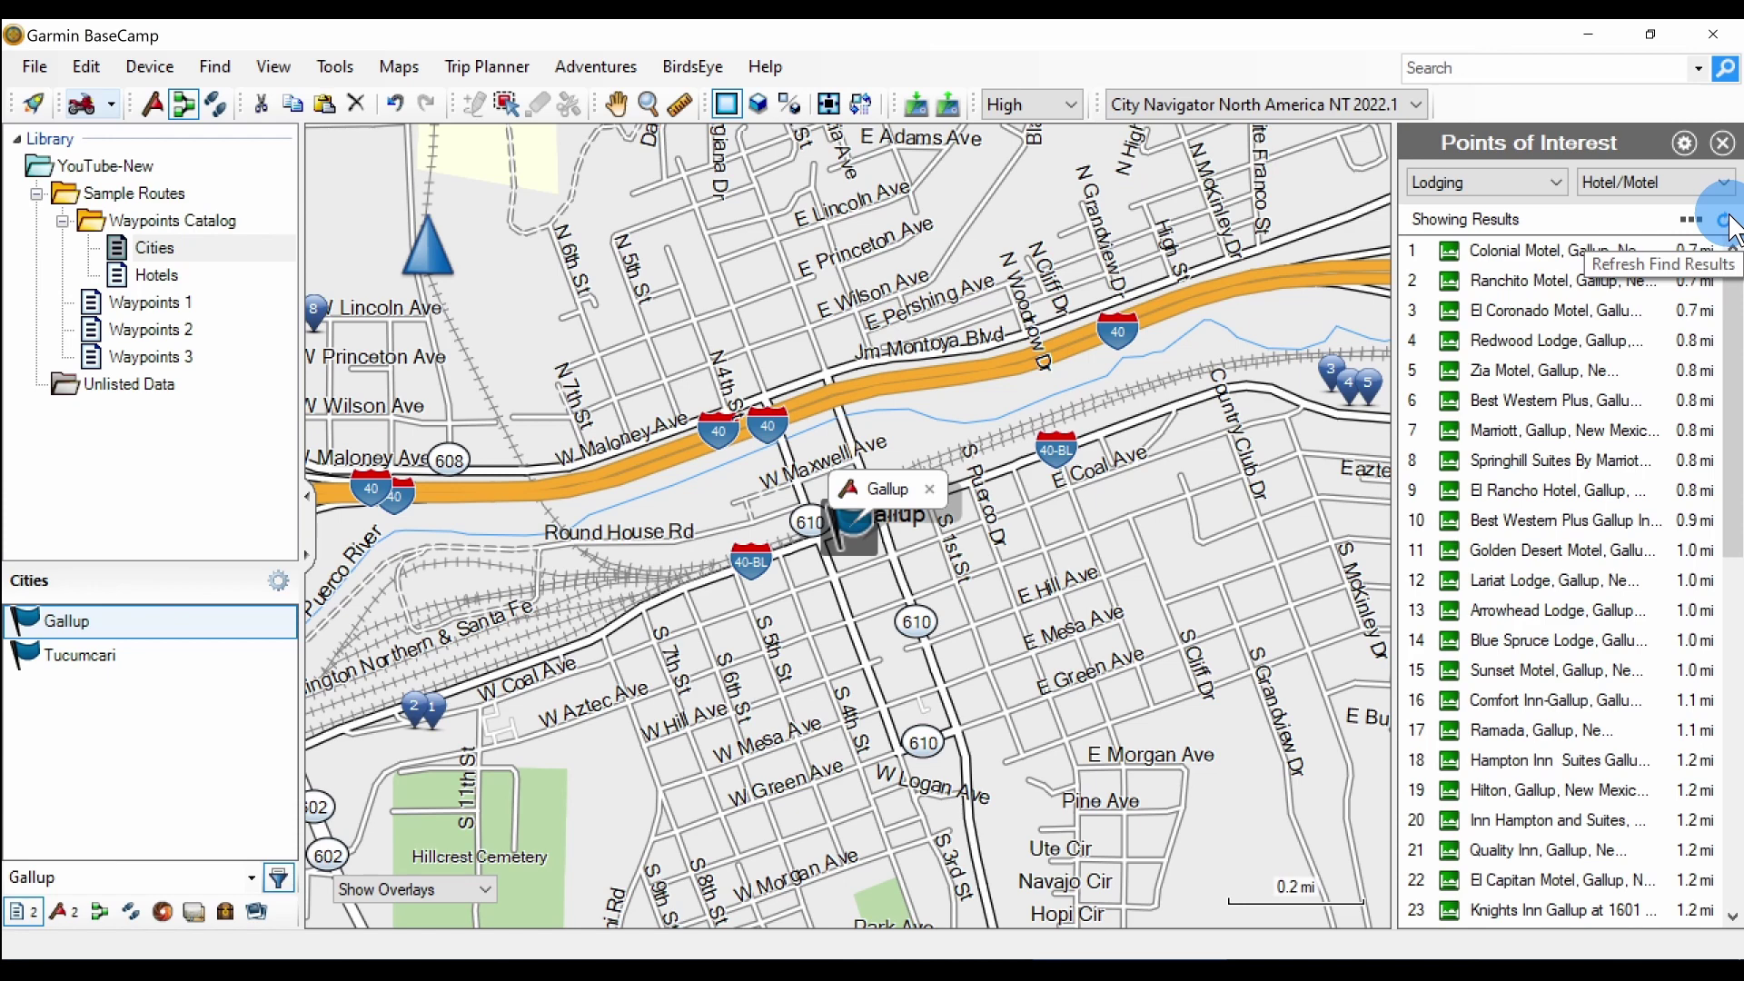
Step: Create a waypoint from the El Rancho Hotel search result in the Hotels list
{"action": "left_click", "coordinate": [1503, 491]}
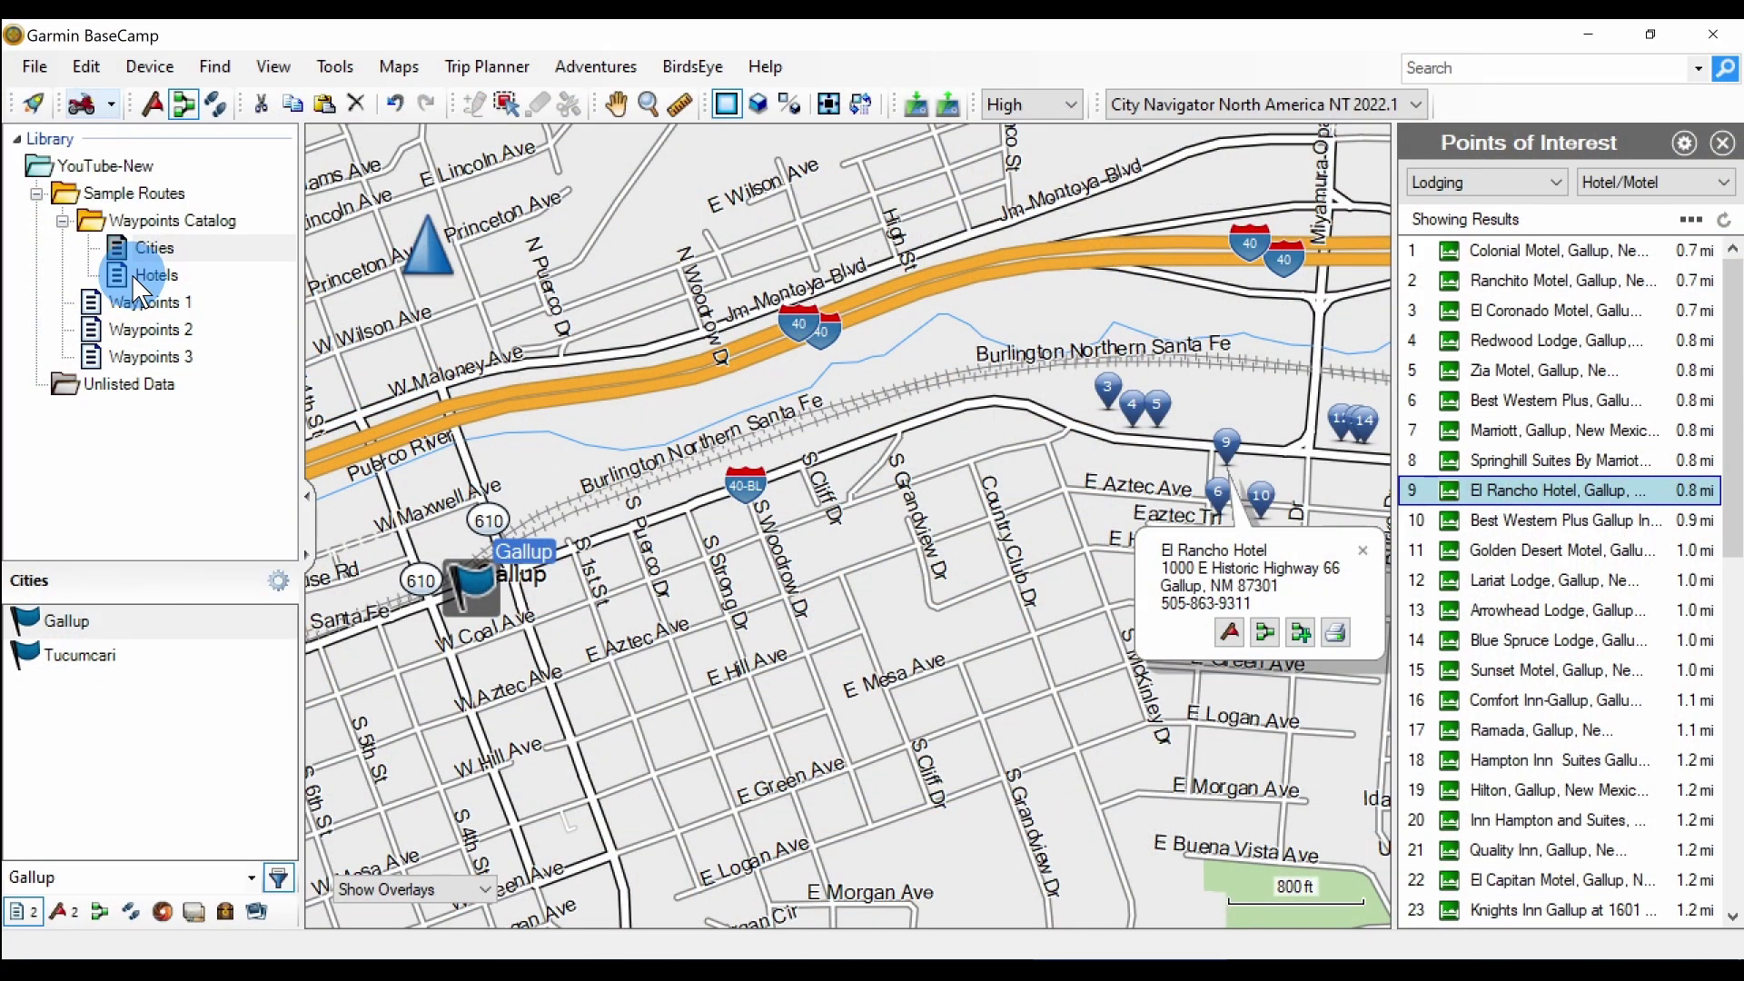
{"action": "left_click", "coordinate": [137, 275]}
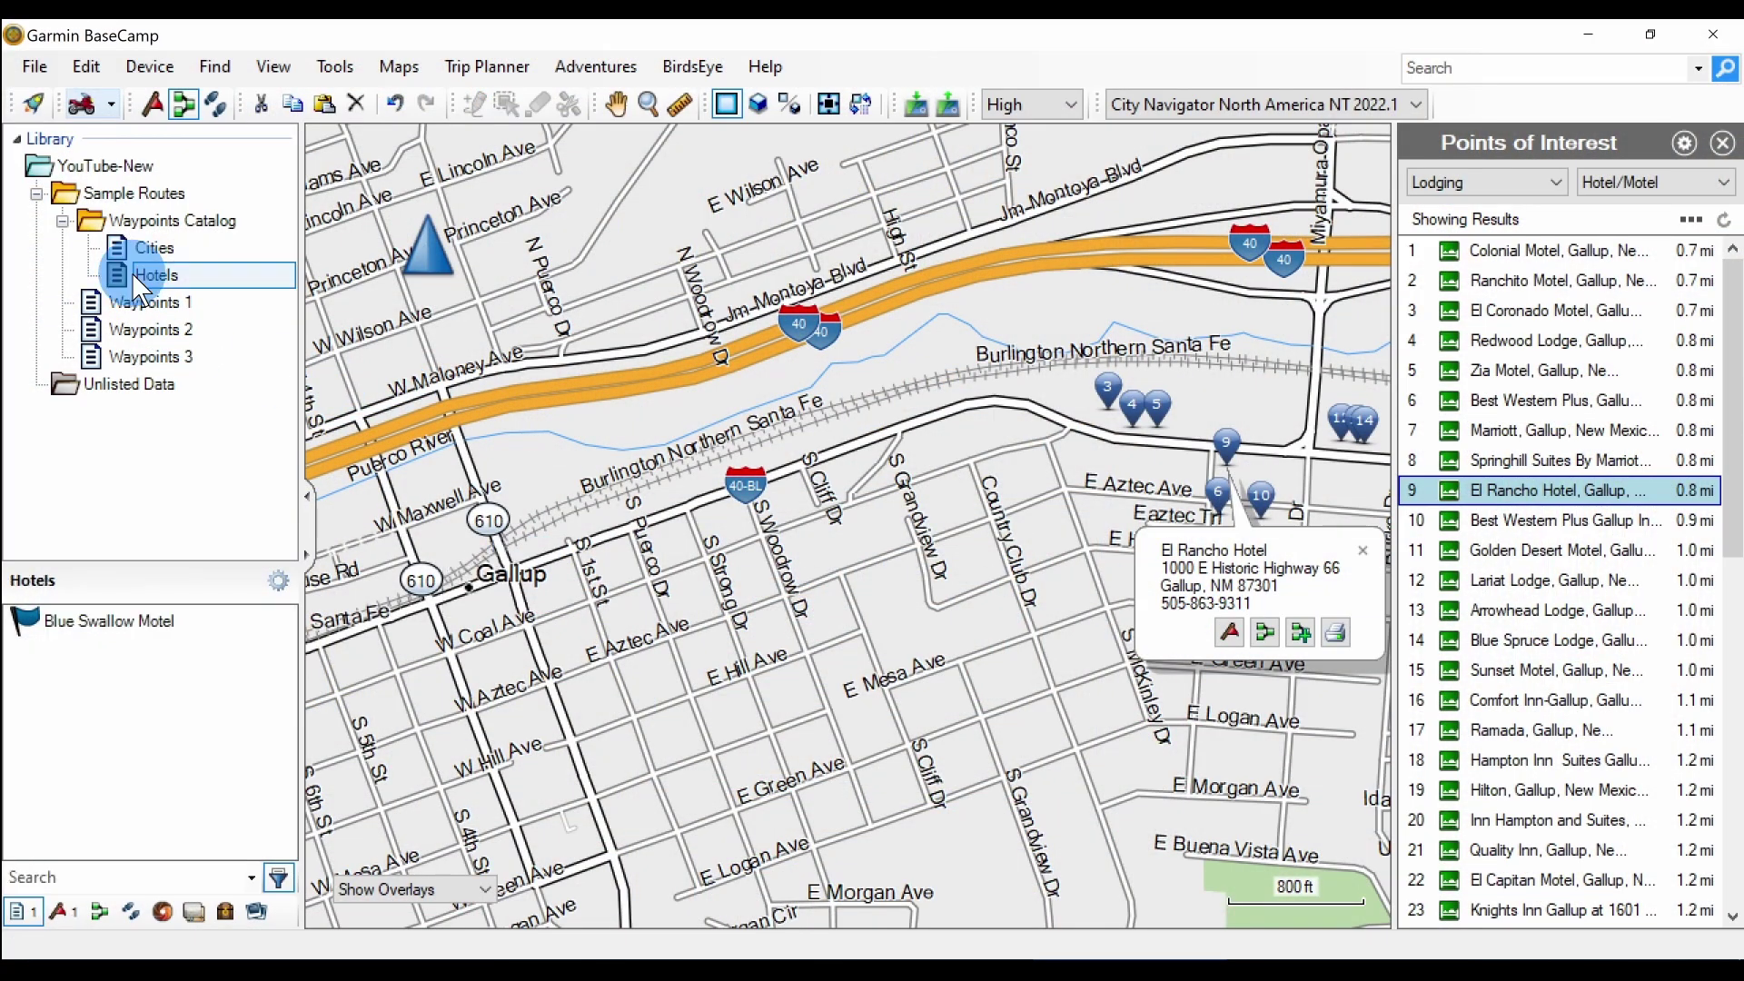
{"action": "left_click", "coordinate": [1229, 632]}
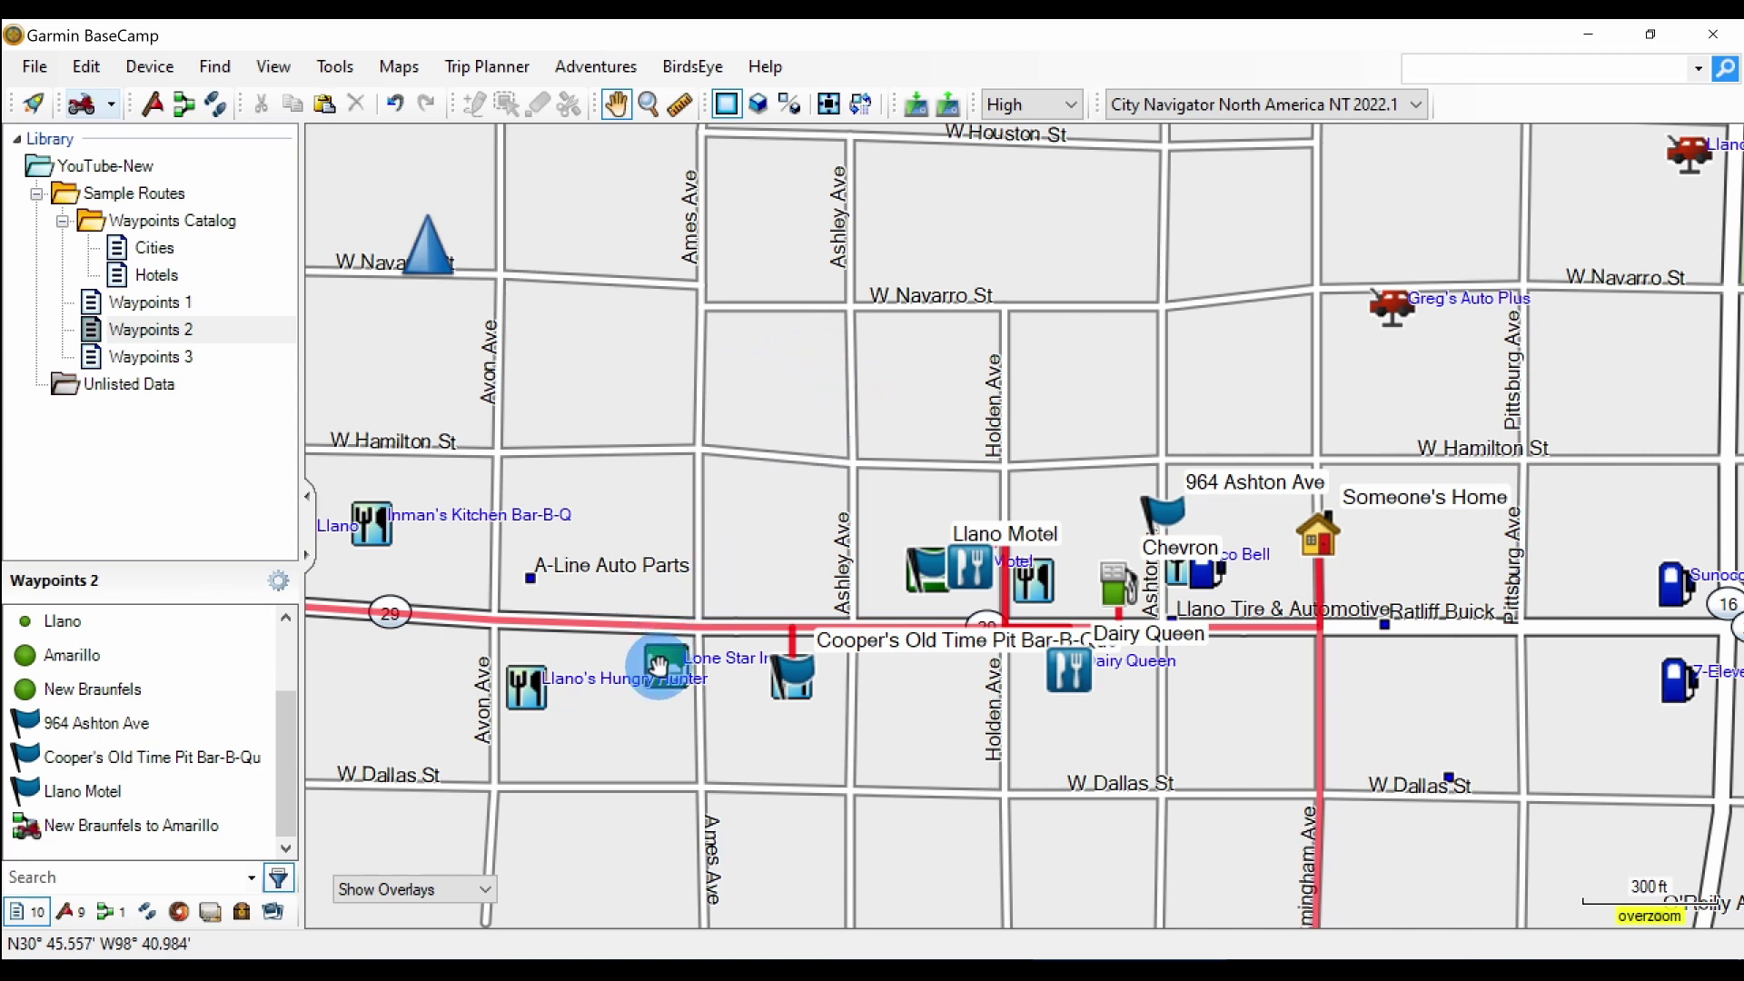
{"action": "right_click", "coordinate": [695, 386]}
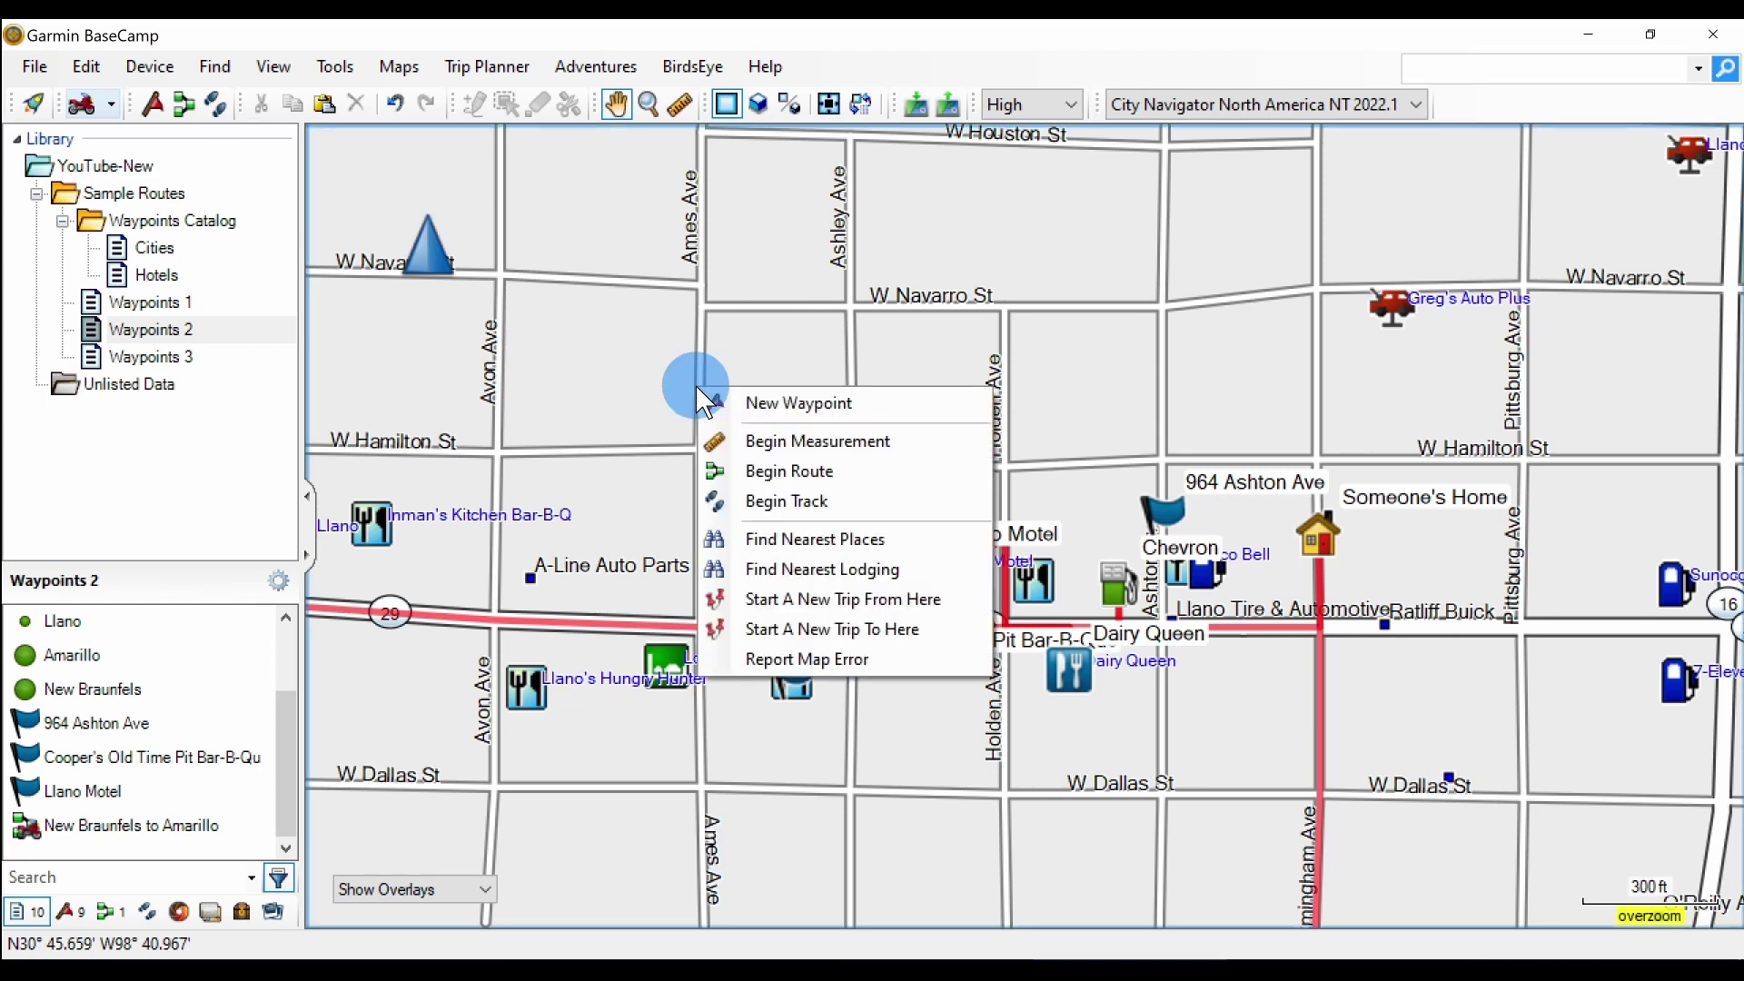
{"action": "left_click", "coordinate": [572, 679]}
{"action": "right_click", "coordinate": [570, 681]}
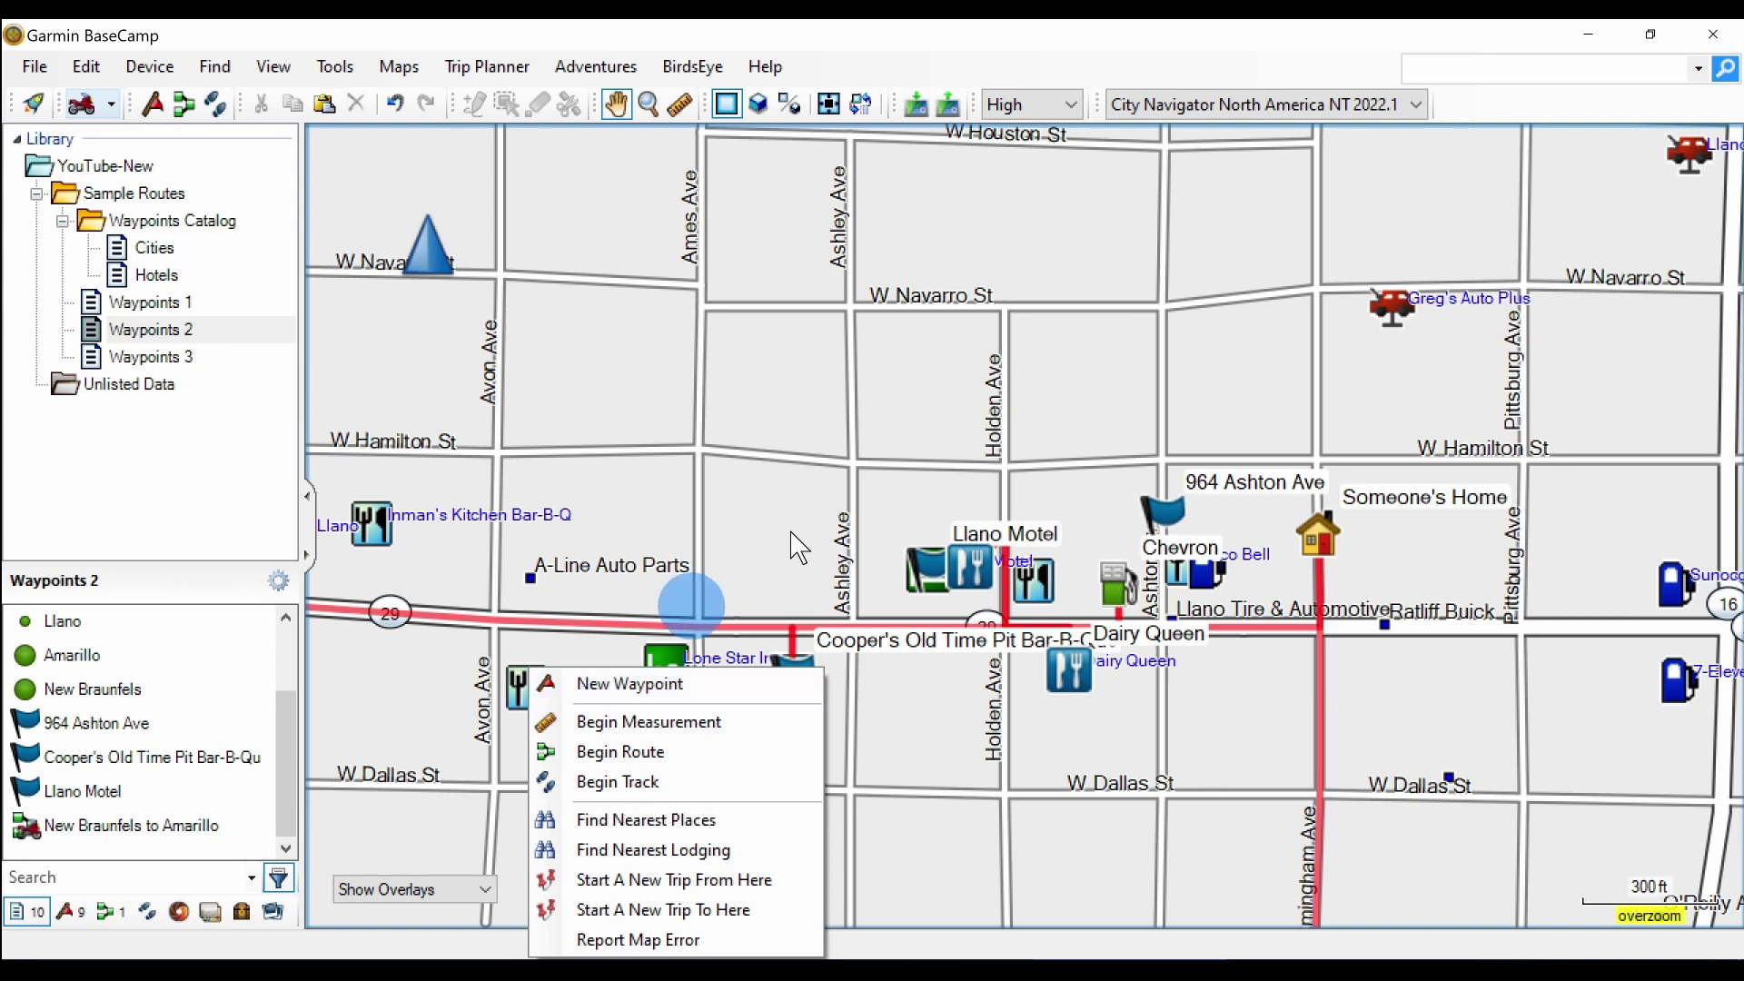
Step: Search for "hotel" around the Llano map area and show the details of the Llano Motel result
{"action": "left_click", "coordinate": [1457, 71]}
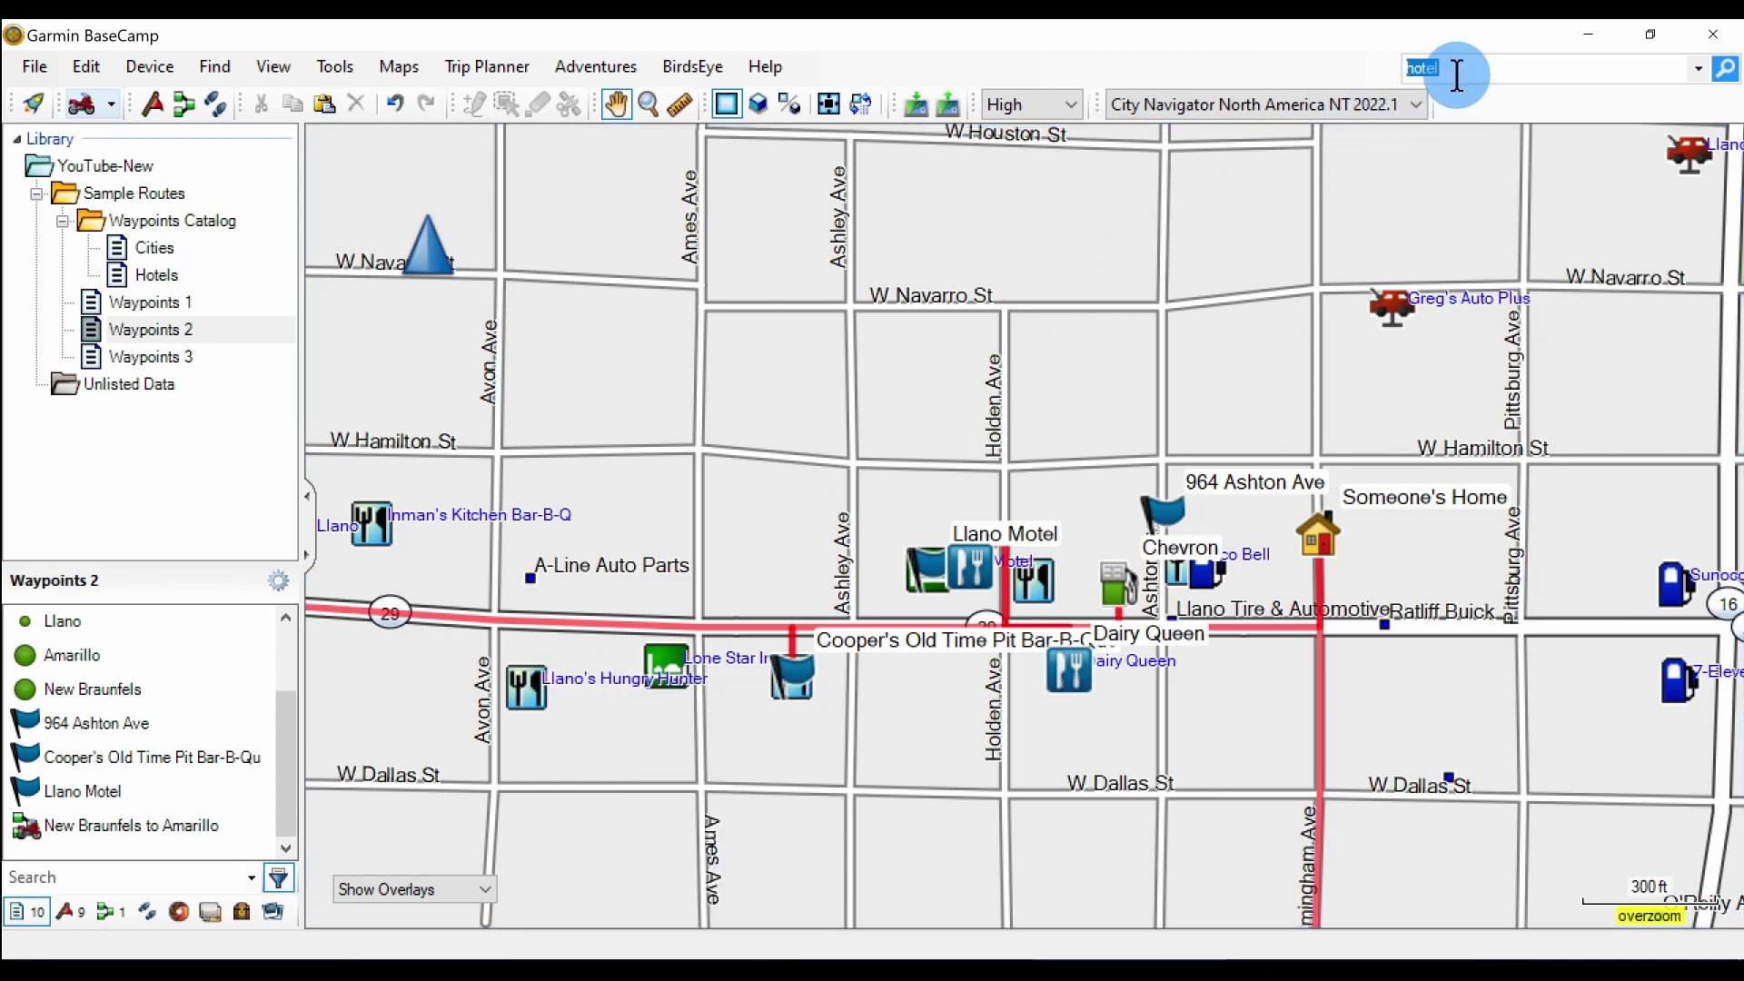
{"action": "left_click", "coordinate": [1726, 70]}
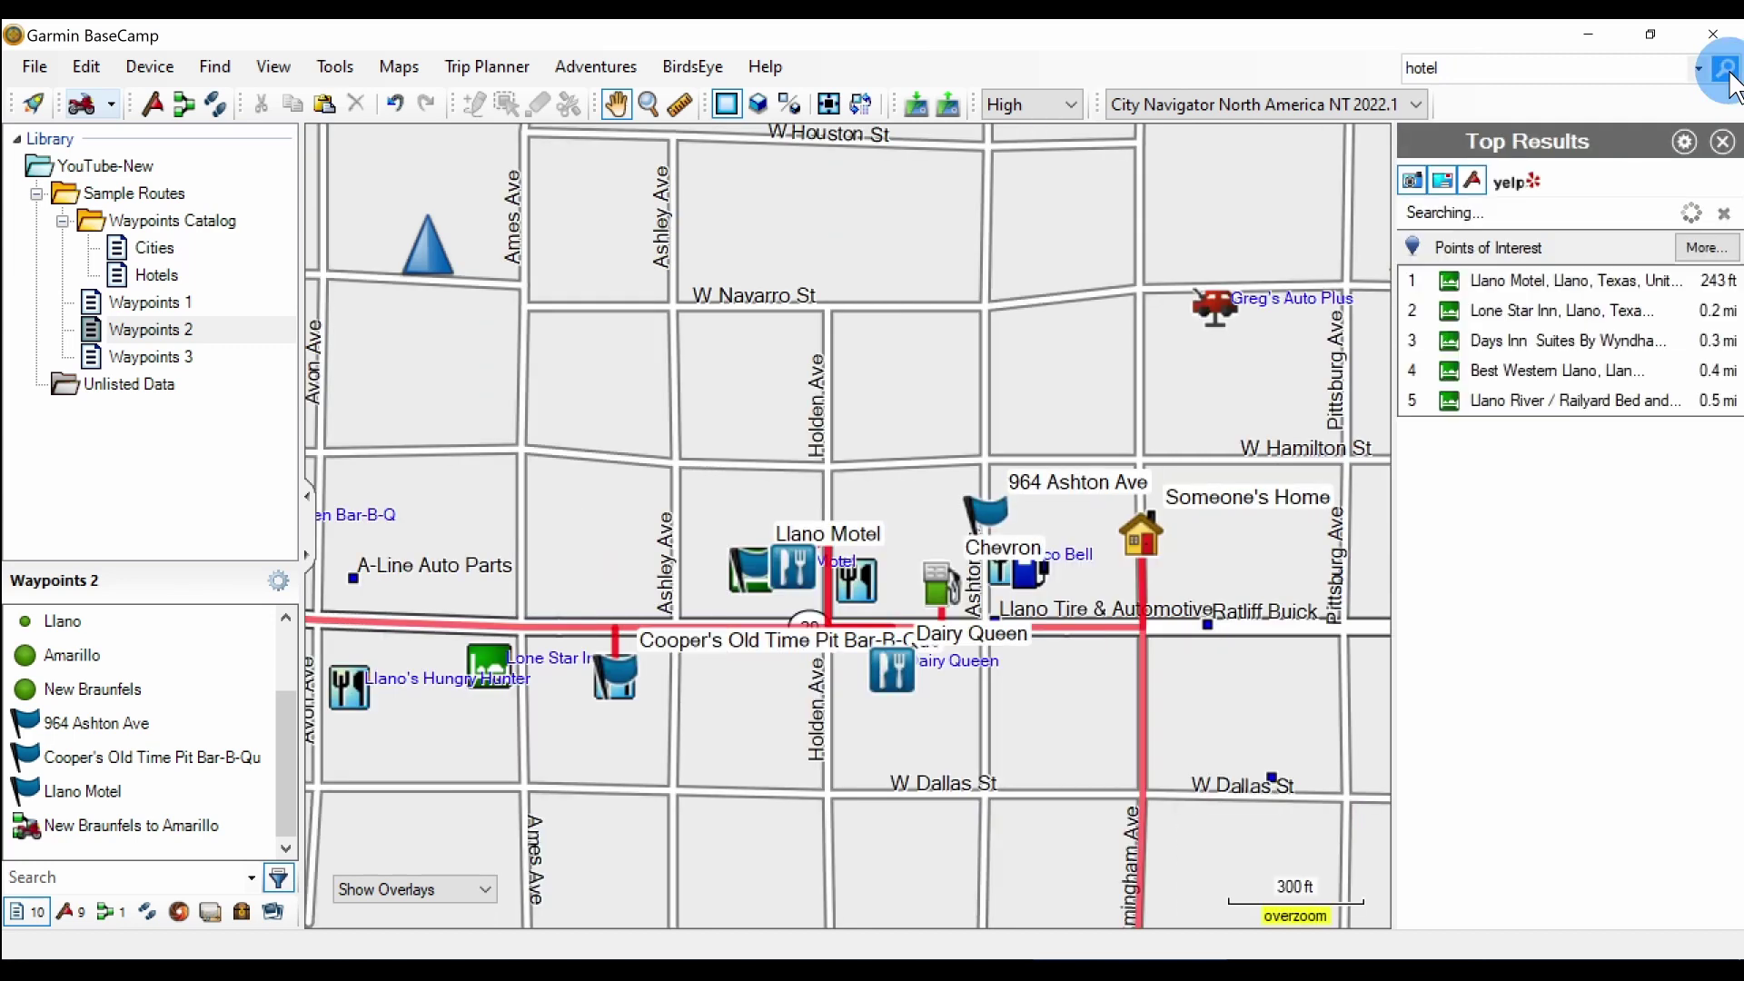
{"action": "left_click", "coordinate": [1488, 283]}
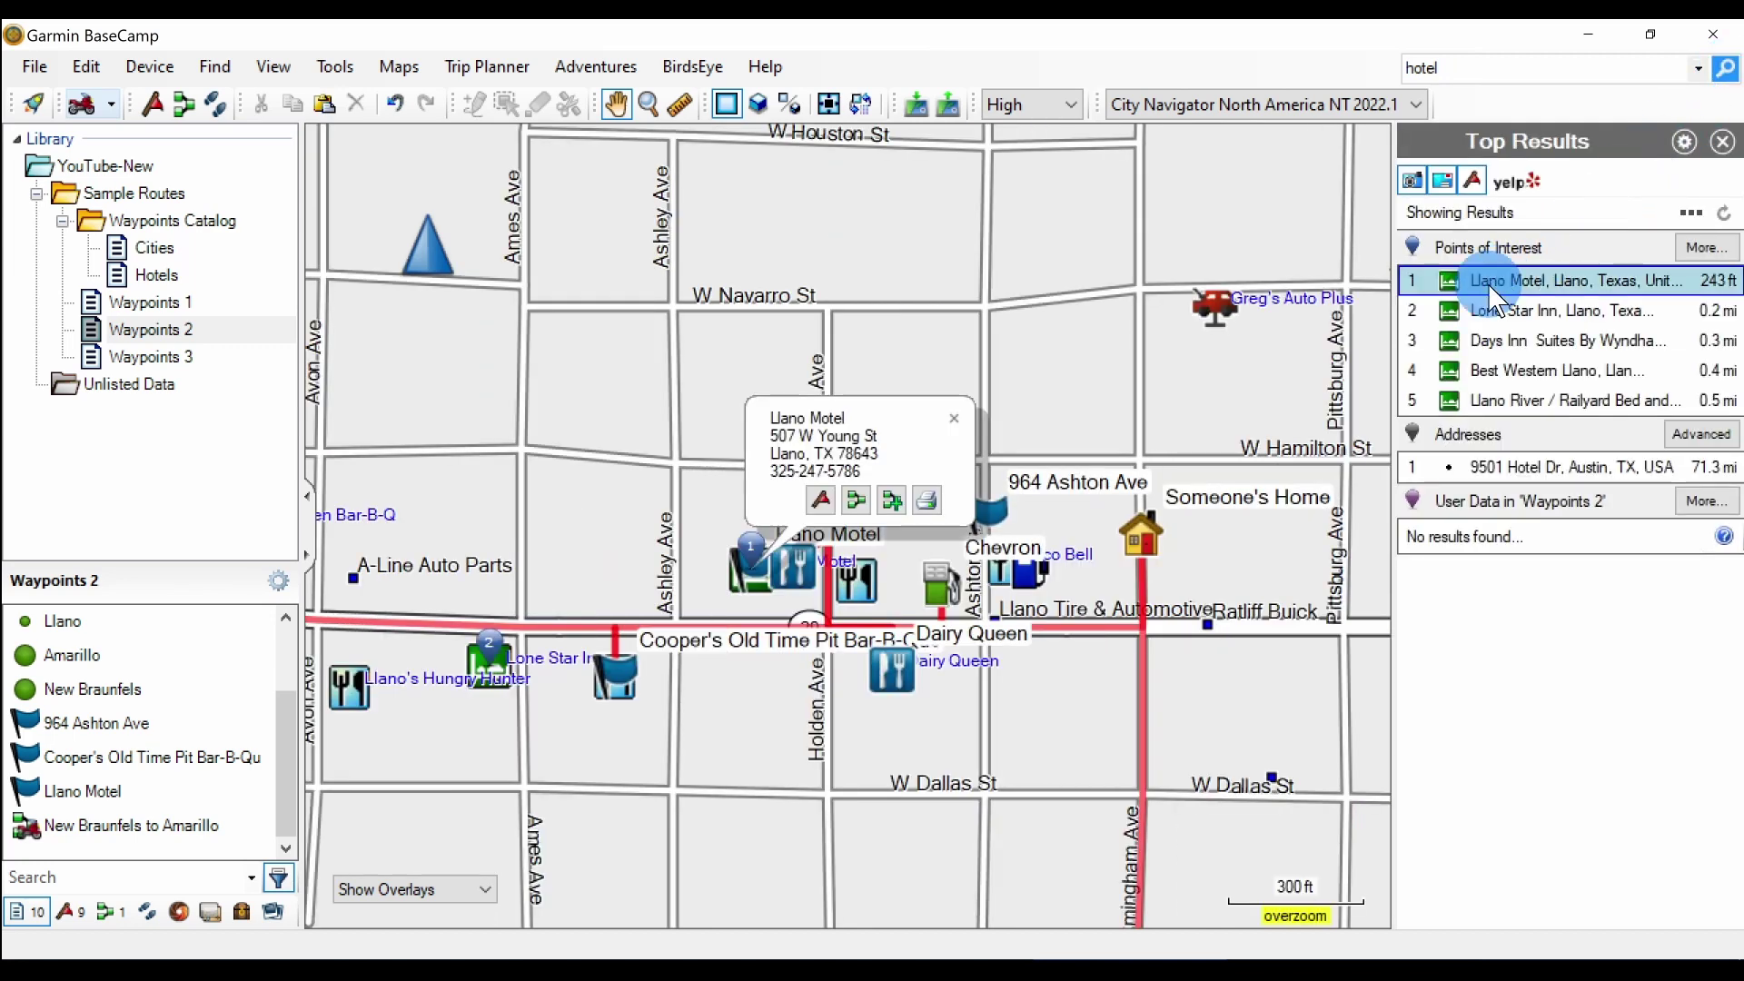